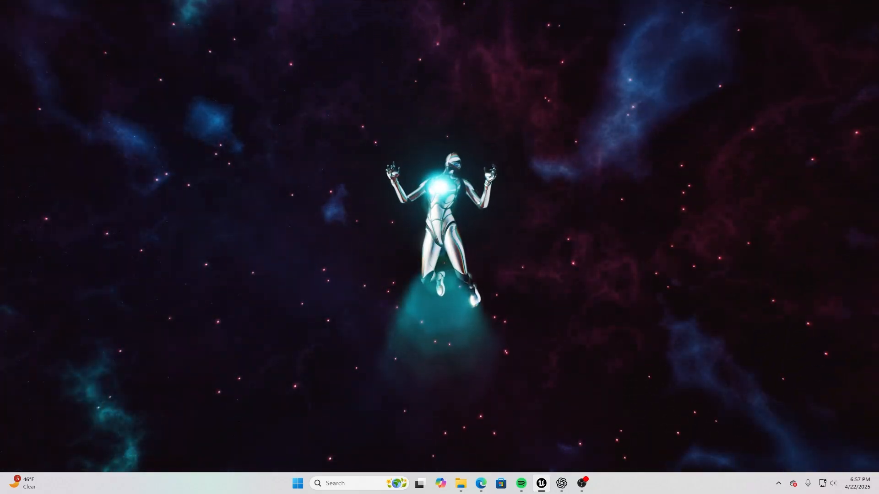
key("w")
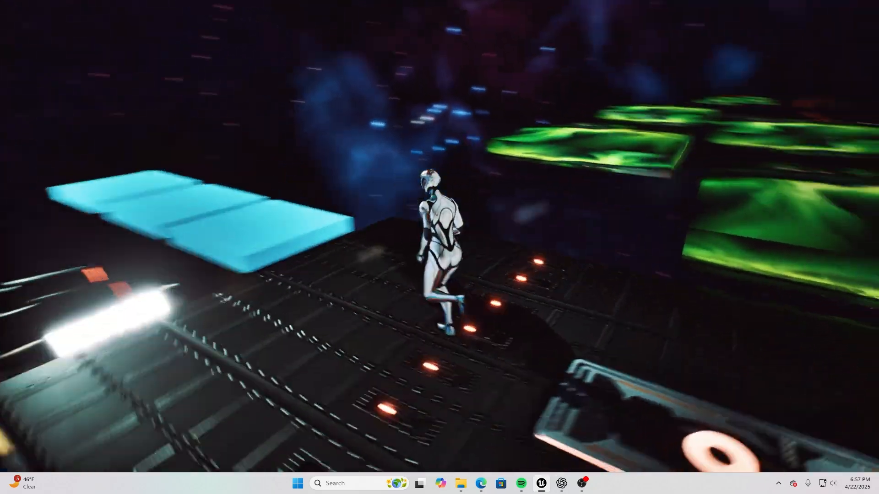
key("space")
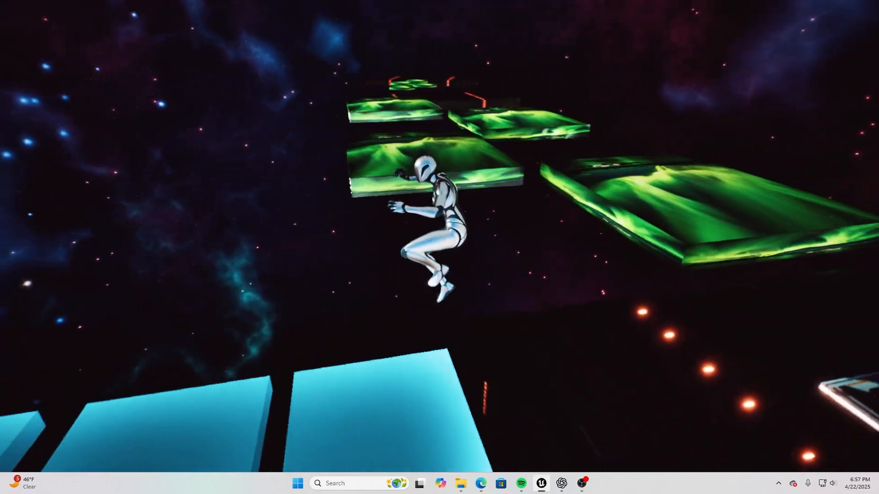
key("d")
key("space")
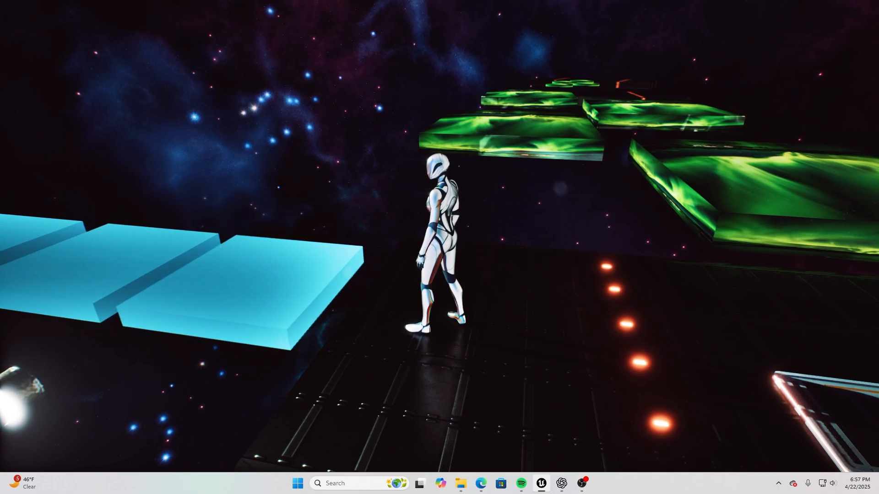
key("a")
key("space")
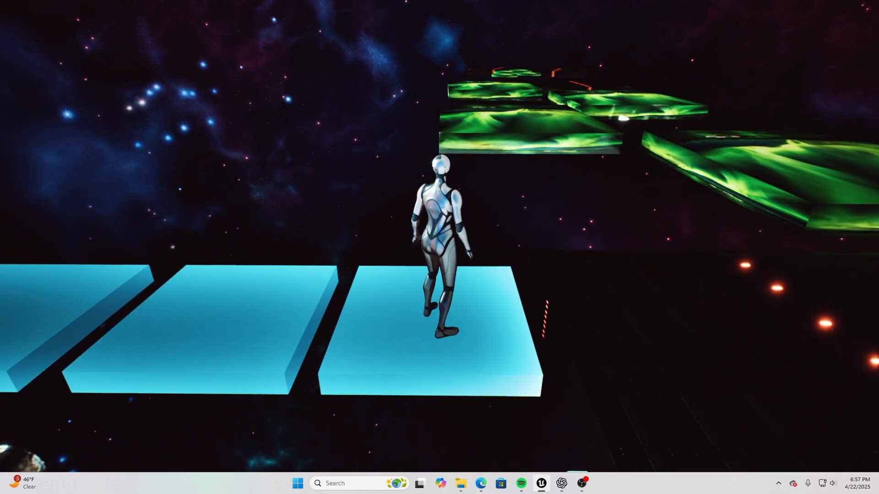
key("d")
key("space")
key("s")
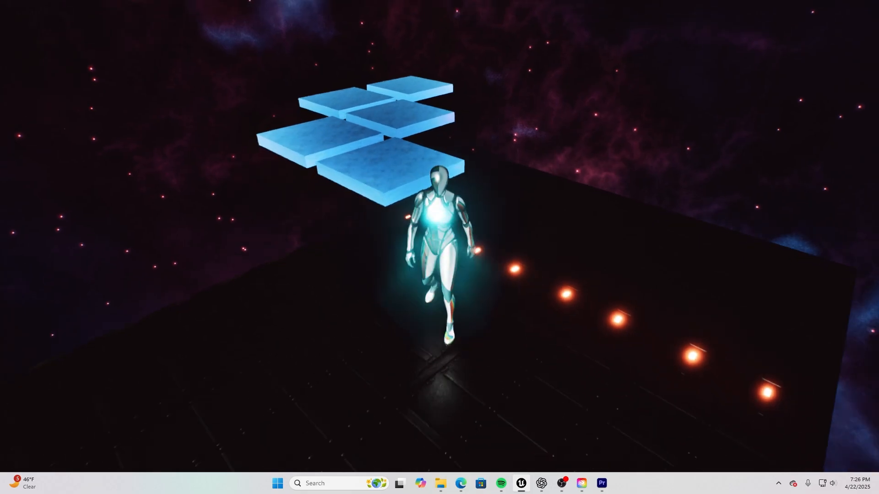
key("w")
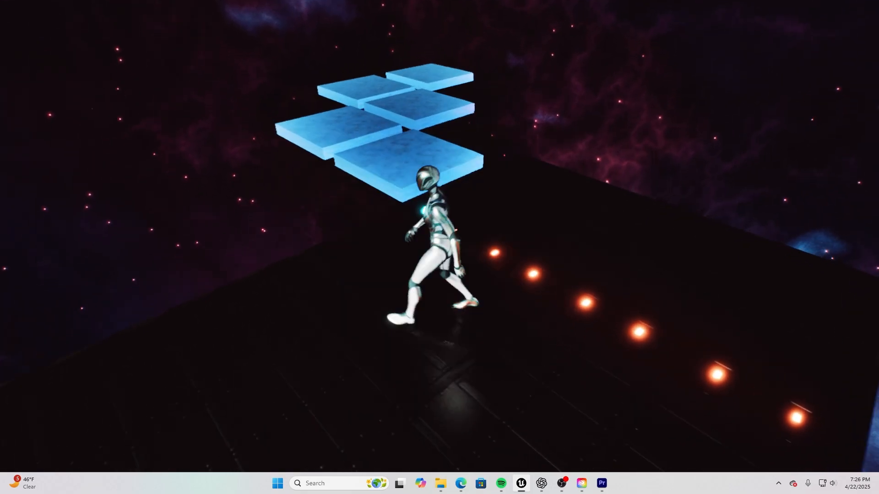
key("space")
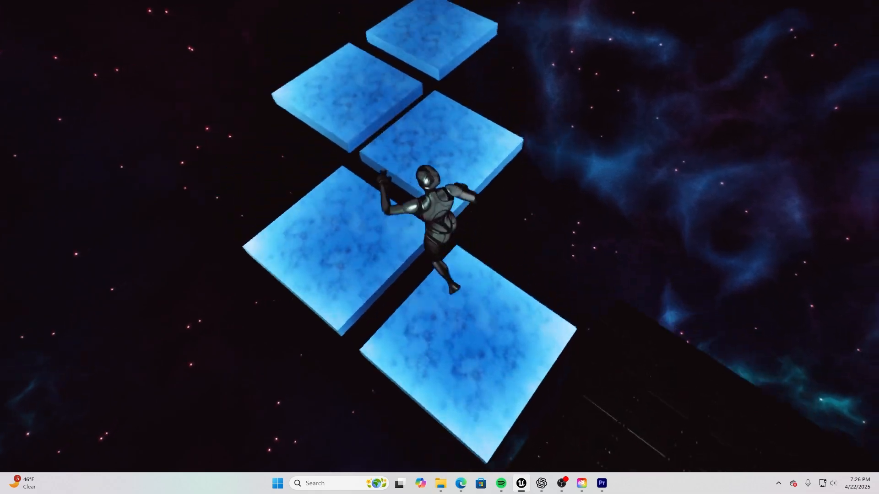
key("space")
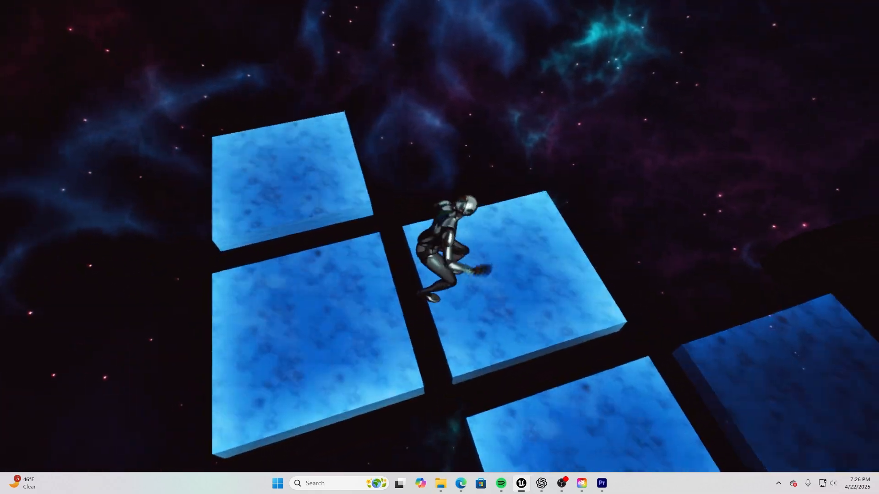
key("space")
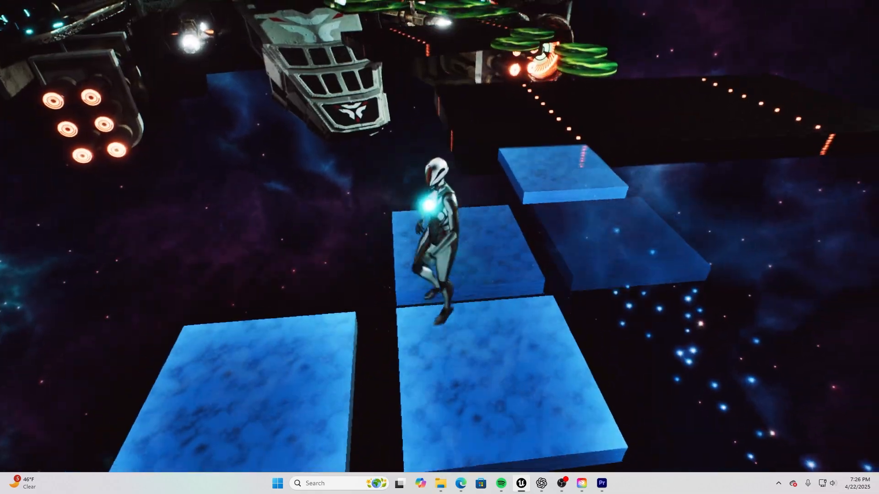
key("space")
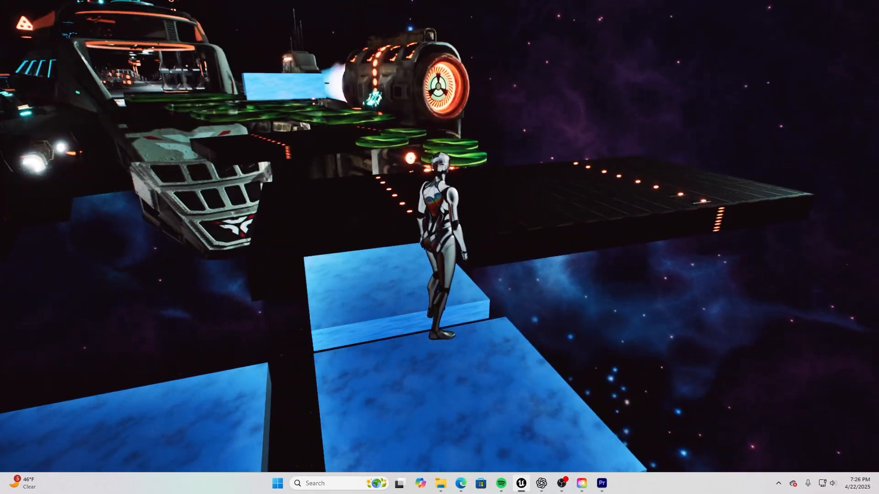
key("Escape")
key("w")
right_click_drag(440, 248, 490, 253)
key("w")
left_click(439, 248)
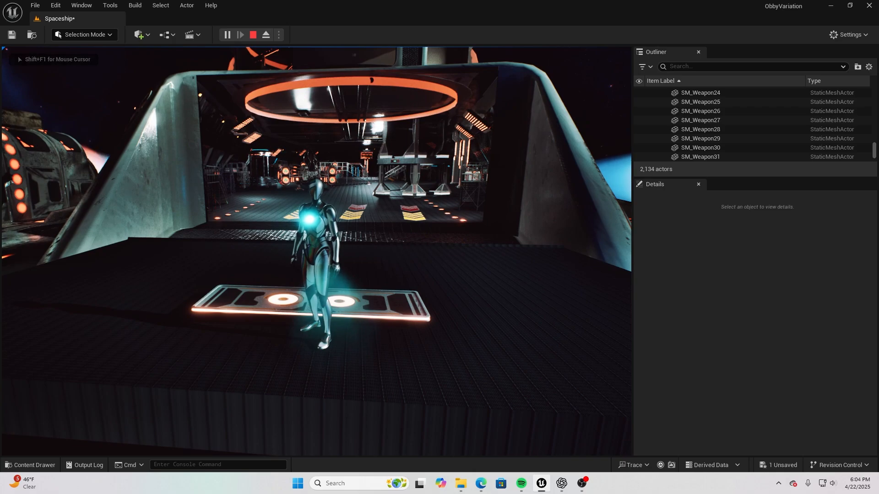
- Stop the play session and create a folder named Materials in the project's Content folder
key("Escape")
key("w")
mouse_move(441, 283)
right_mouse_down()
mouse_move(444, 224)
mouse_move(441, 283)
right_mouse_up()
scroll(441, 283, "down", 2)
left_click(45, 465)
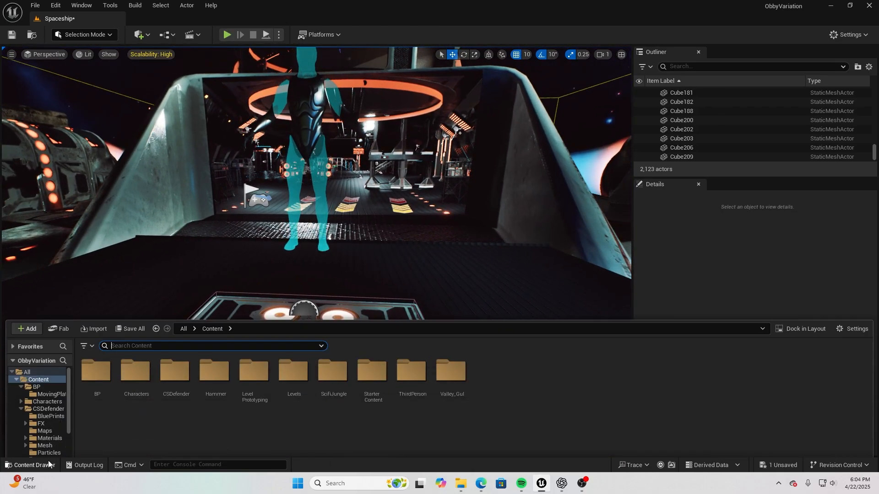
right_click(488, 359)
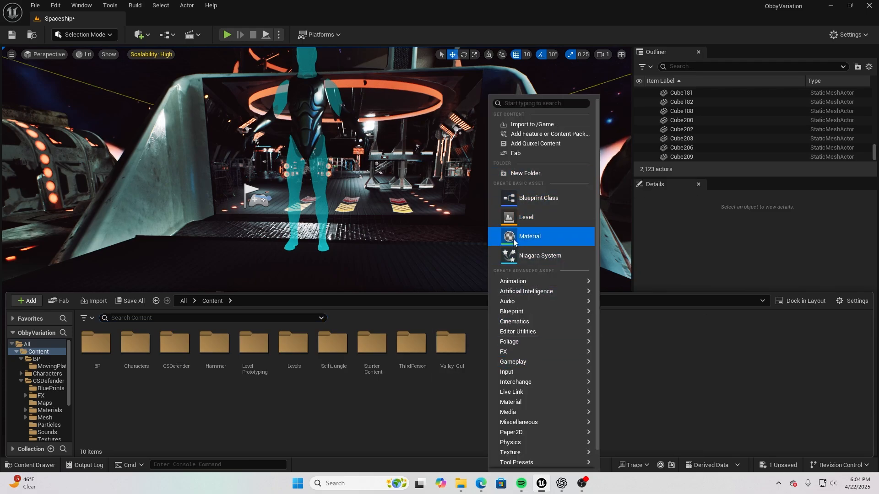
left_click(525, 173)
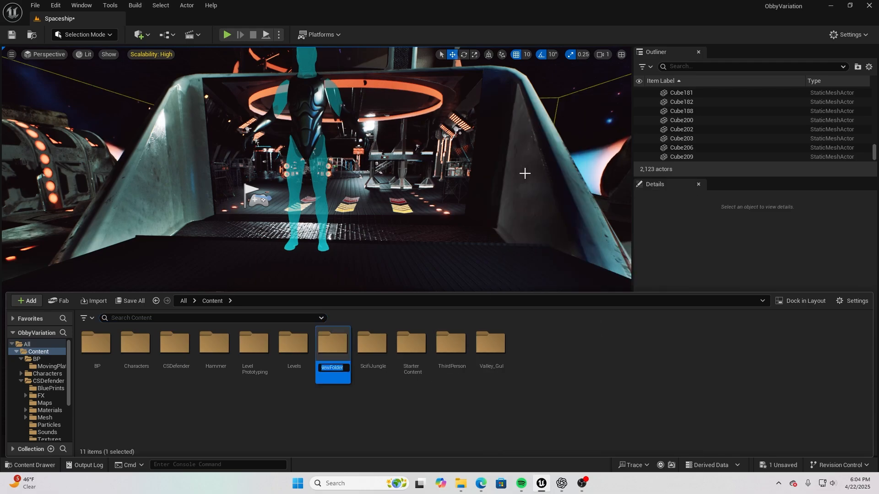
type("Materials")
- Create a material named M_DisappearingFloor inside the Materials folder and open it for editing
double_click(334, 343)
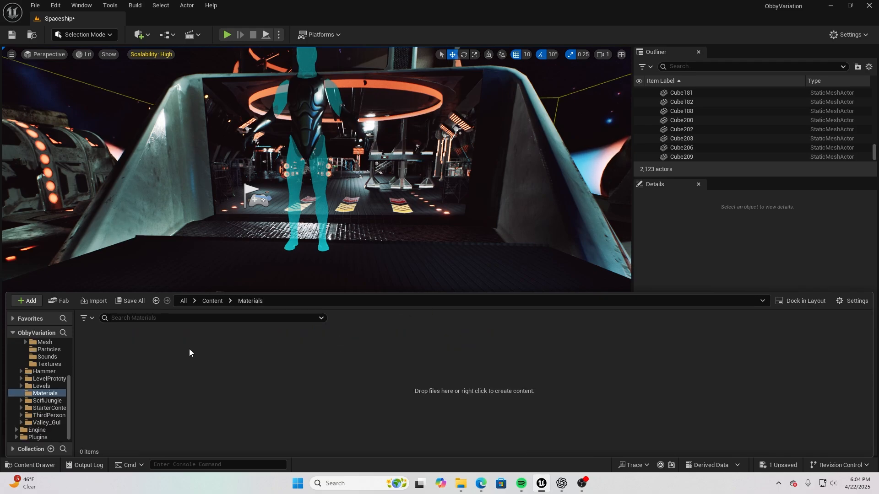
right_click(172, 350)
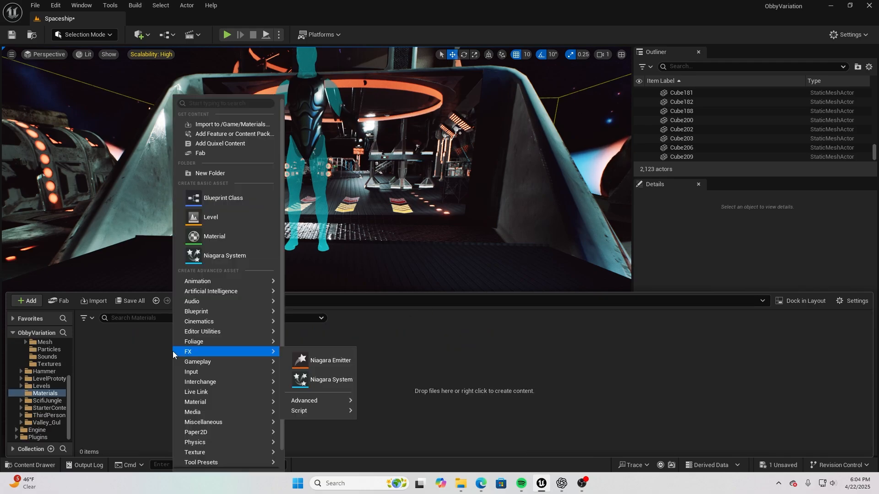
left_click(228, 236)
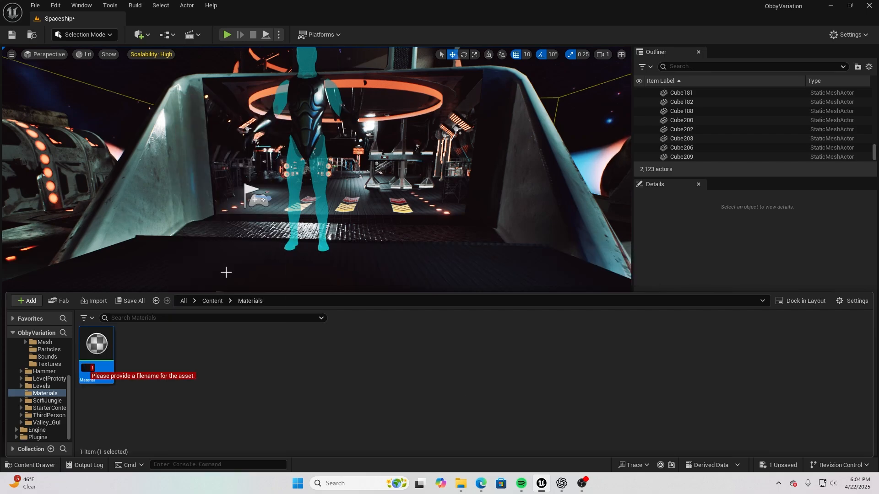
type("M")
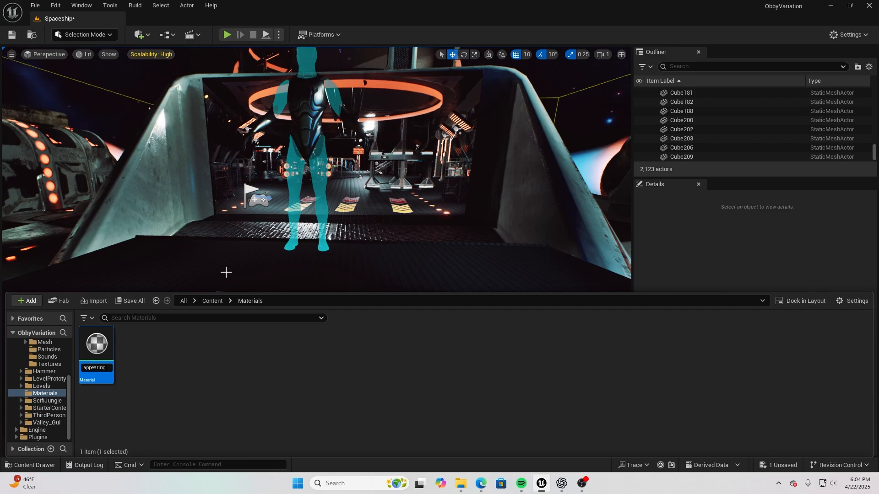
key("Return")
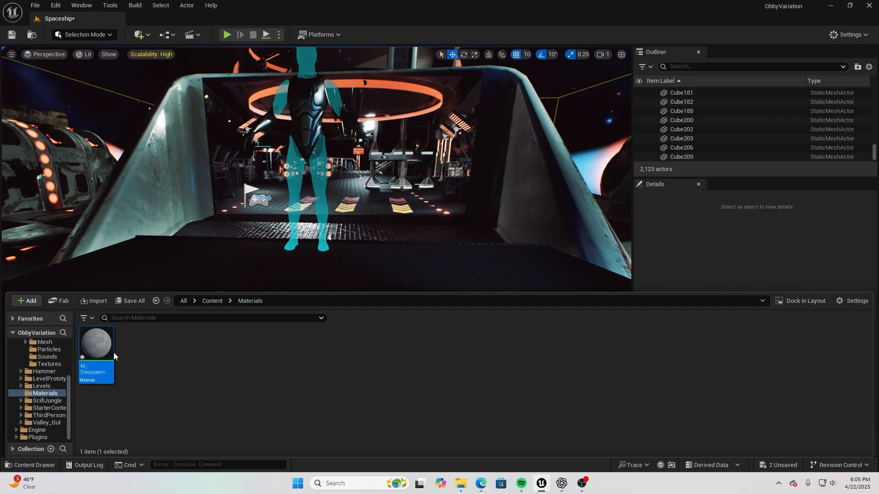
double_click(98, 351)
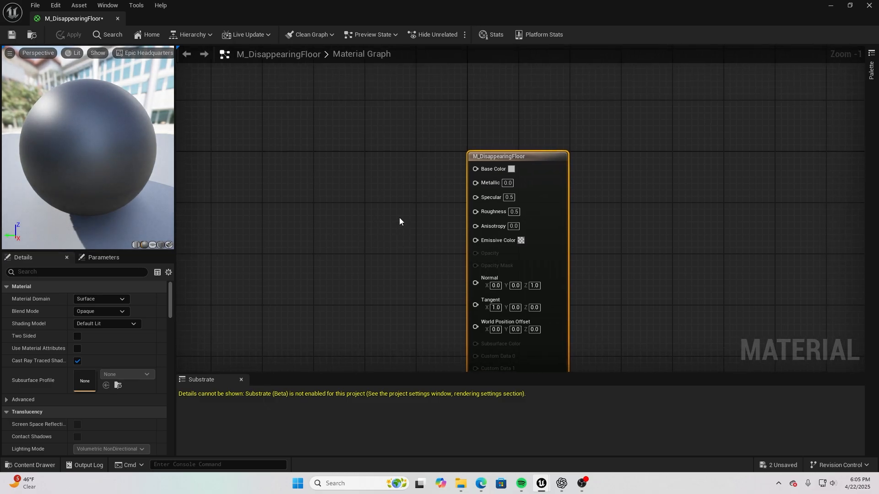
- Add a Constant3Vector node beside the material output and set its colour to light blue (0.136924, 0.573366, 1.0)
right_click_drag(378, 235, 368, 236)
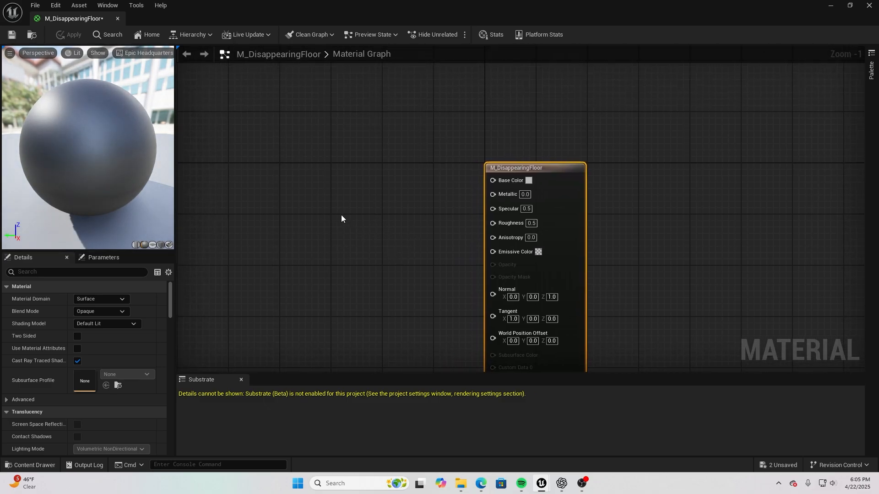
right_click_drag(349, 192, 379, 198)
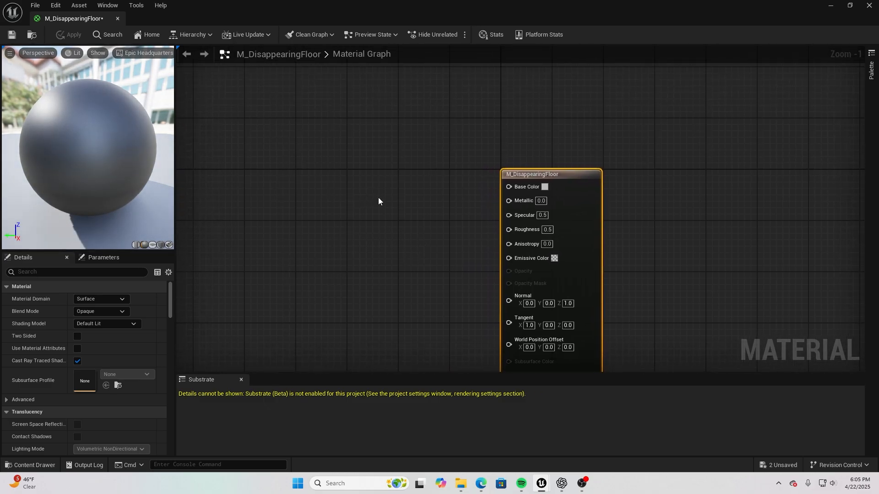
left_click(356, 186)
left_click_drag(369, 188, 284, 173)
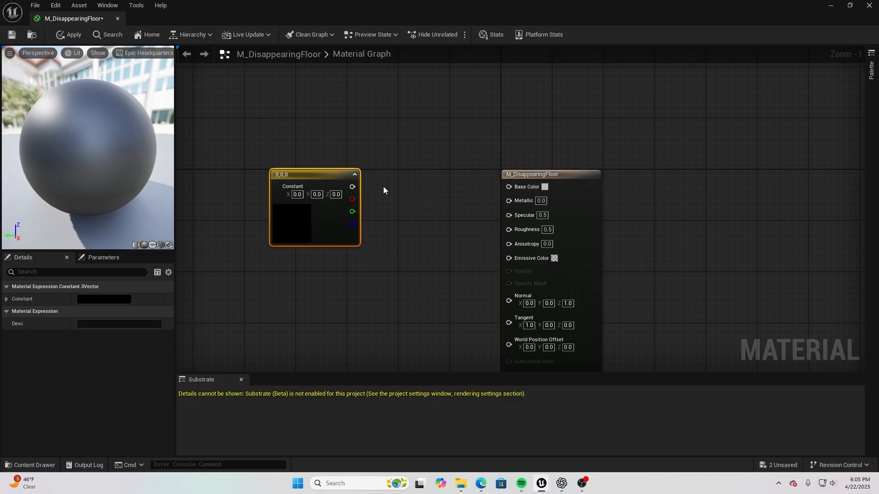
right_click_drag(383, 186, 369, 179)
double_click(289, 212)
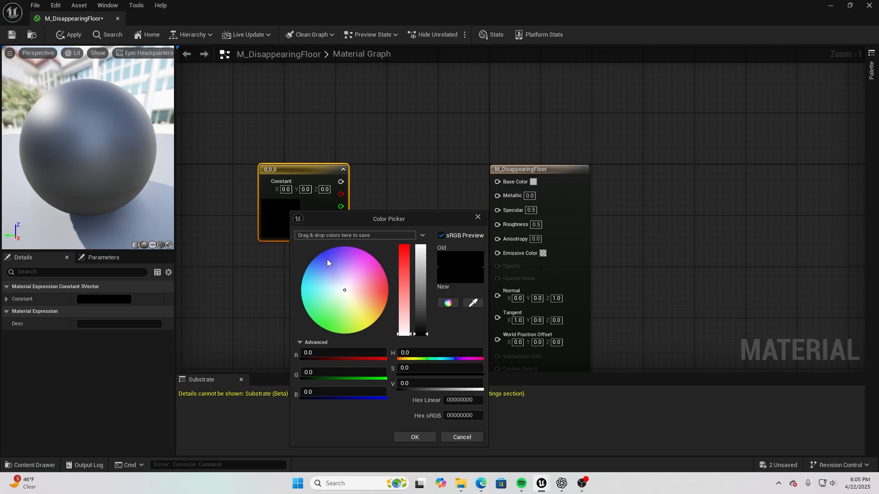
left_click_drag(327, 259, 312, 271)
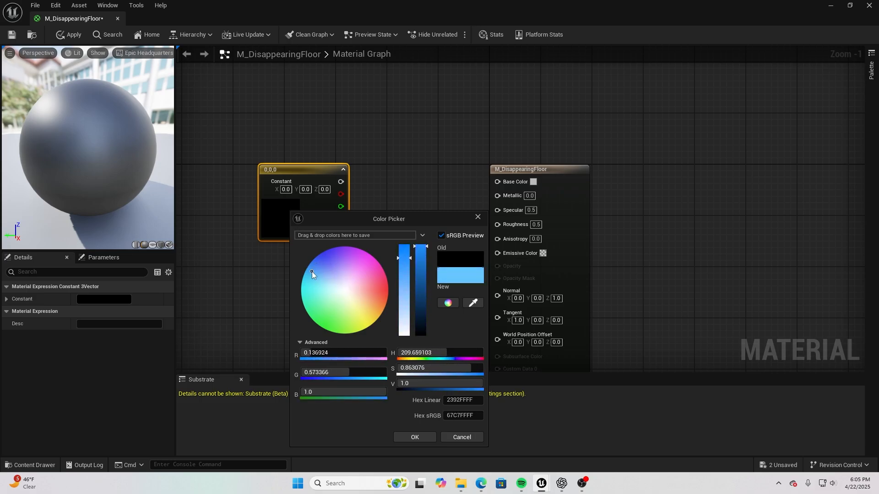
left_click(419, 437)
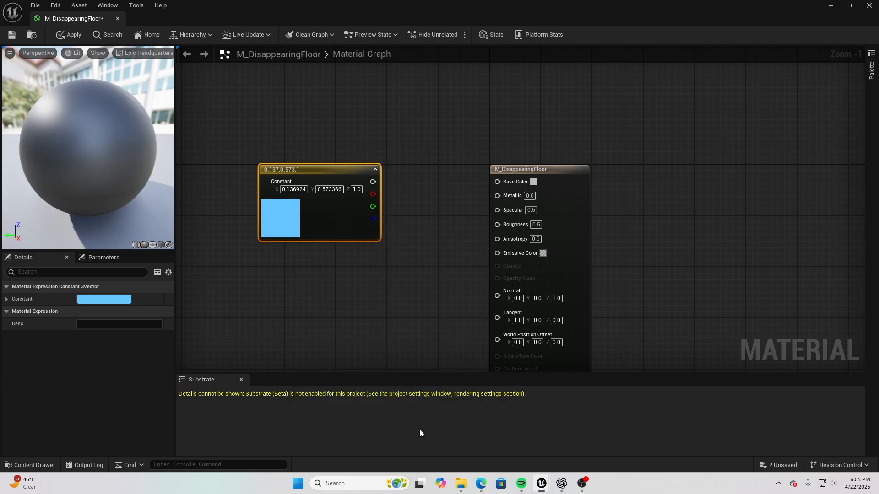
- Move the blue colour node farther from the material output and add a Multiply node between them
right_click_drag(382, 300, 362, 306)
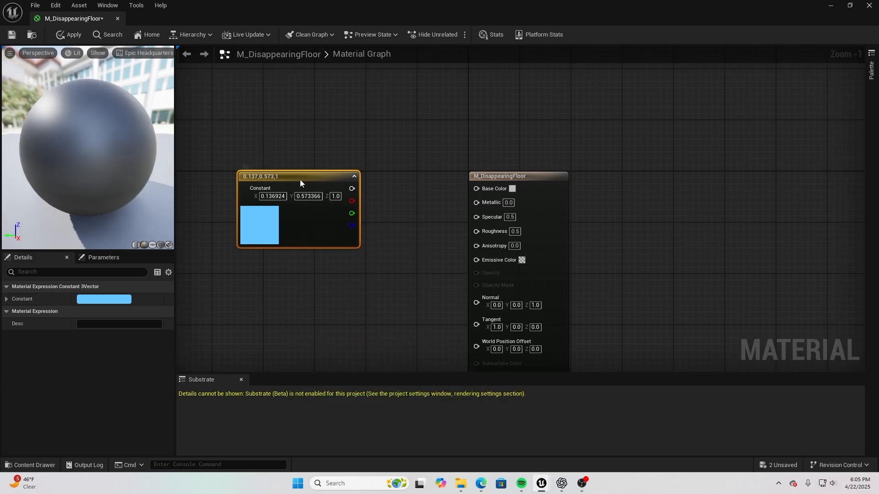
left_click_drag(304, 173, 265, 180)
right_click_drag(373, 190, 364, 185)
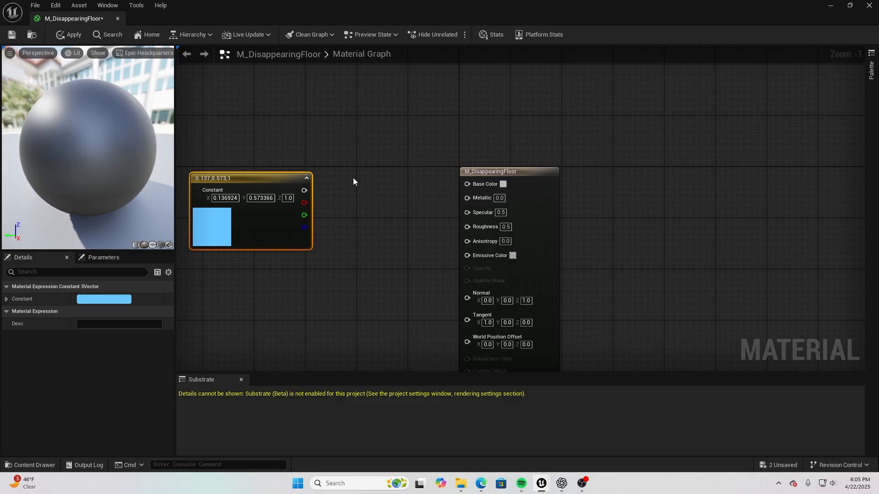
left_click(353, 178)
right_click_drag(372, 172, 364, 167)
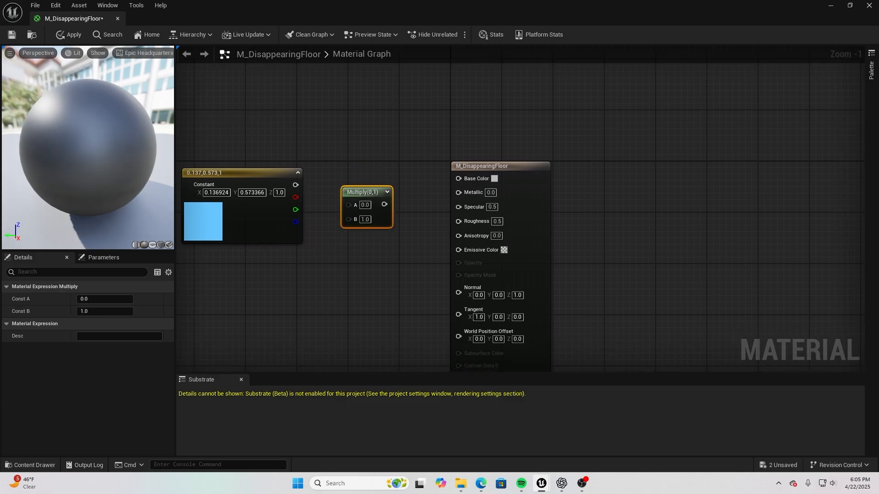
- Add a scalar parameter node below the colour node and name it Brightness
right_click_drag(300, 275, 311, 250)
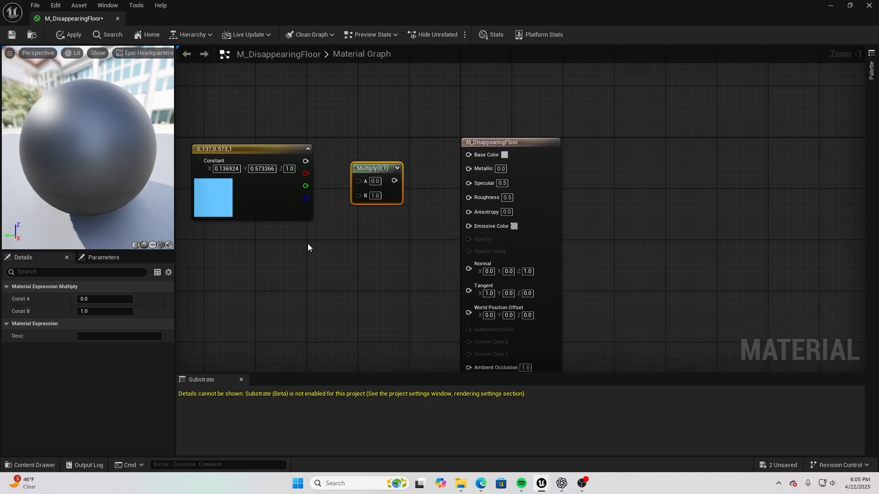
left_click(280, 246)
type("ss")
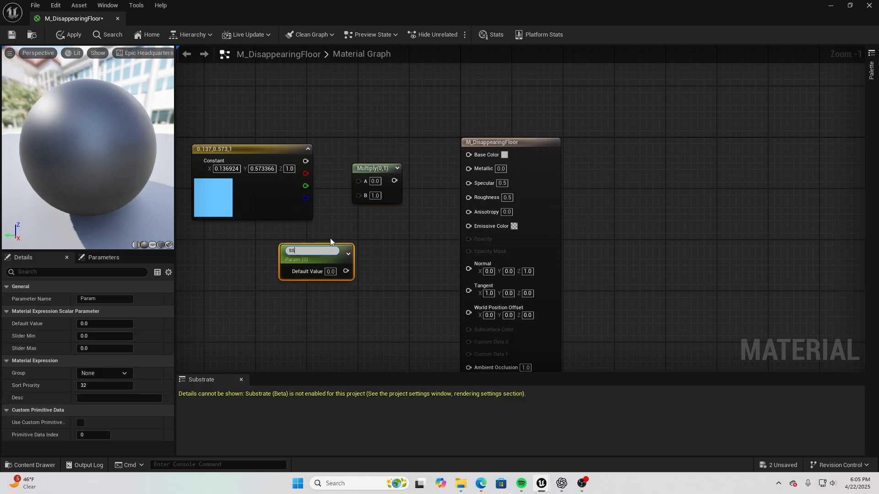
right_click_drag(345, 228, 351, 215)
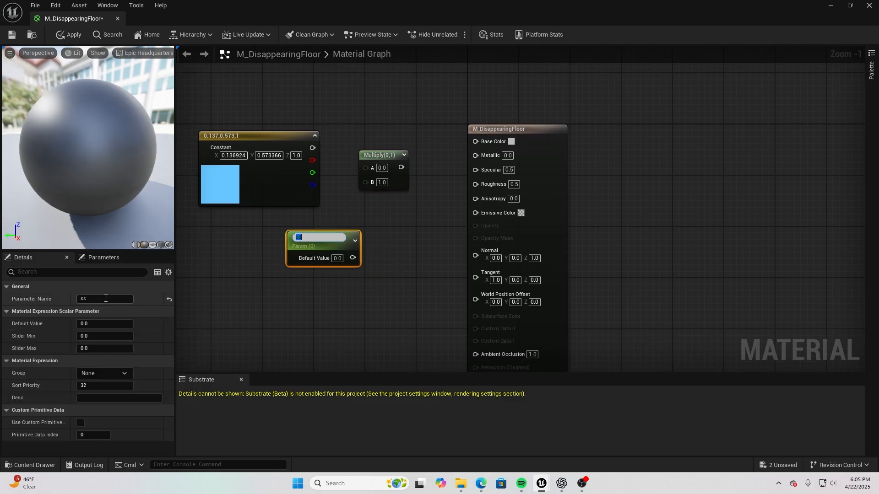
left_click(84, 299)
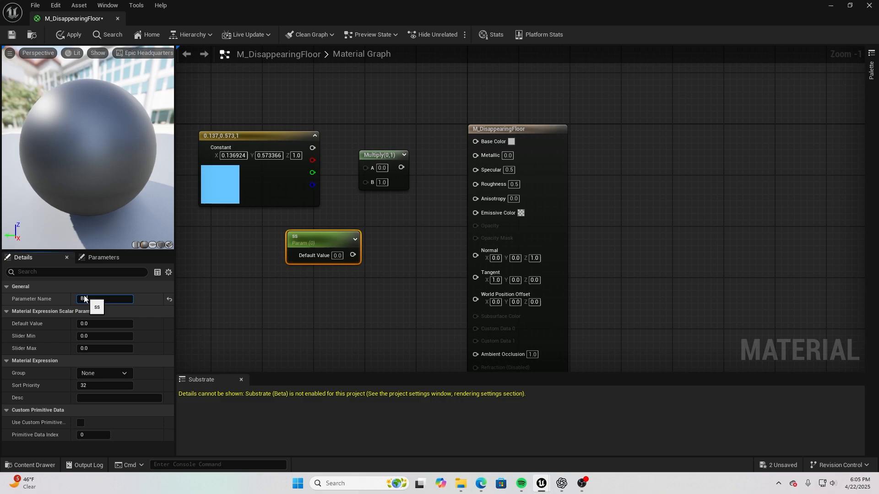
type("Brightness")
key("Return")
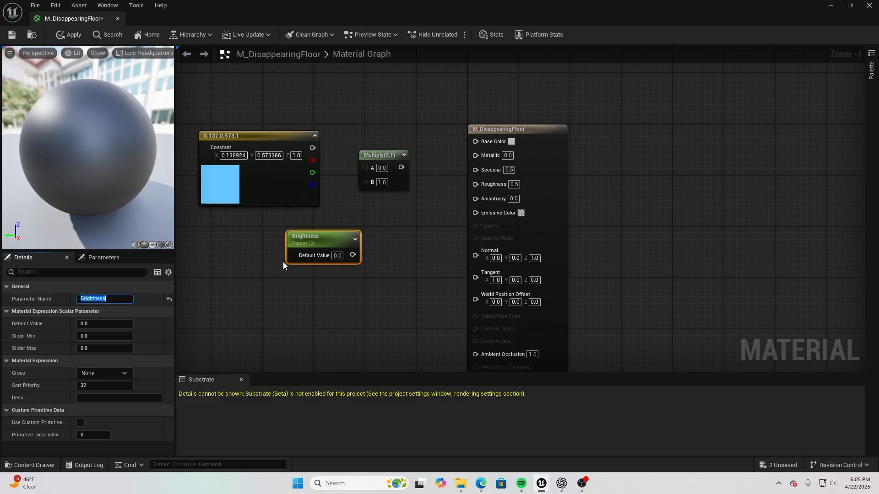
- Connect the Brightness parameter to the Multiply node's B input and the blue colour to its A input
left_click_drag(317, 237, 365, 182)
left_click_drag(312, 148, 365, 168)
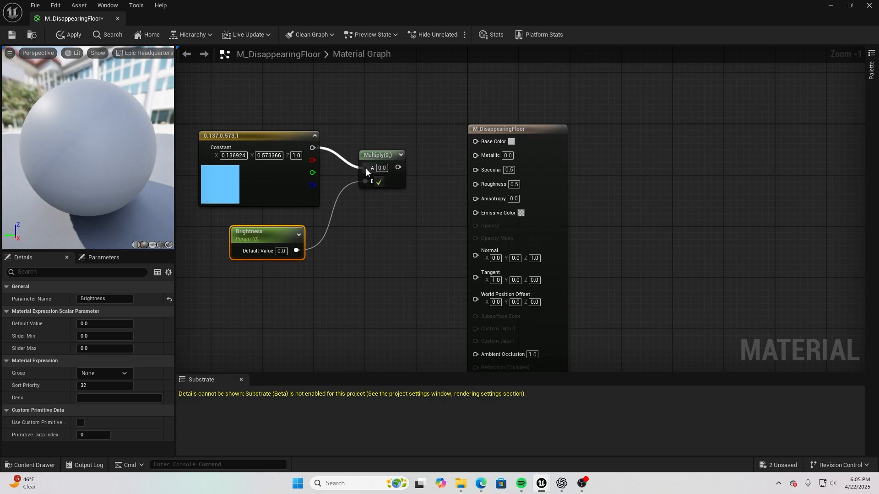
- Connect the Multiply node's output to the material's Base Color and Emissive Color inputs
right_click_drag(391, 166, 353, 167)
left_click_drag(354, 168, 438, 142)
left_click_drag(355, 171, 438, 214)
right_click_drag(371, 236, 343, 235)
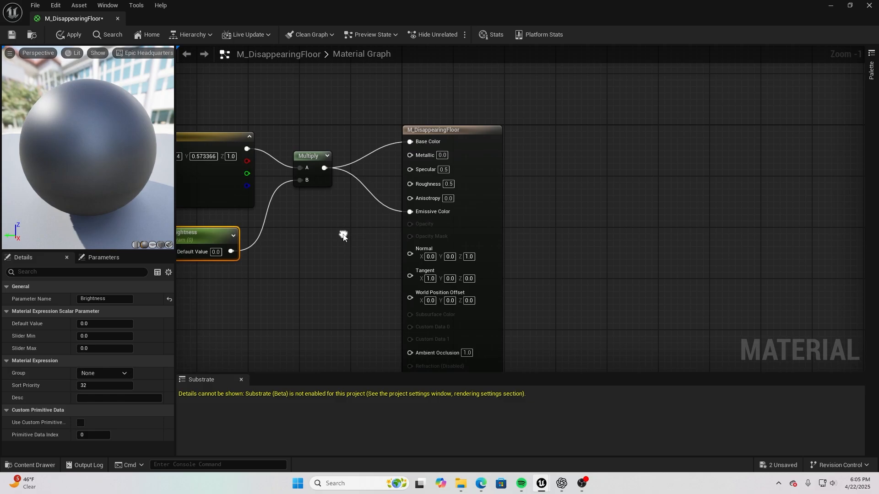
- Add a scalar parameter named Opacity below the Multiply node and connect it to the material's Opacity input
left_click(307, 222)
type("sssssssss")
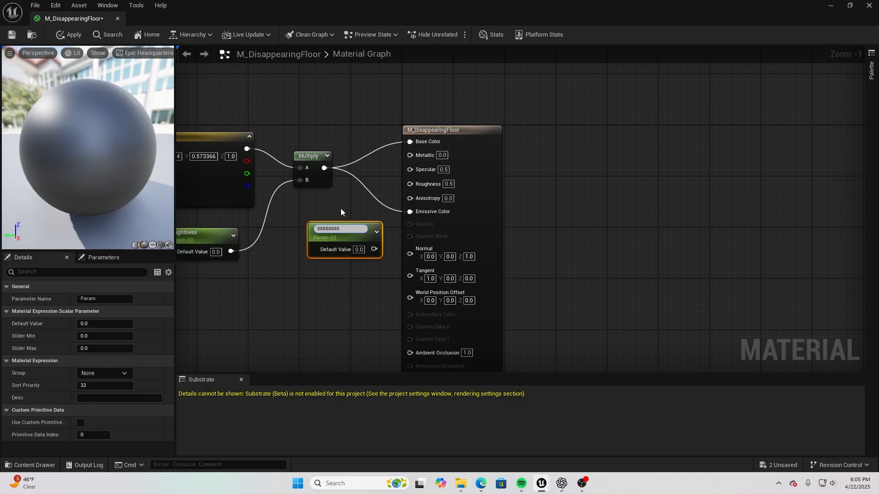
type("Opacity")
key("Return")
left_click_drag(338, 225, 411, 224)
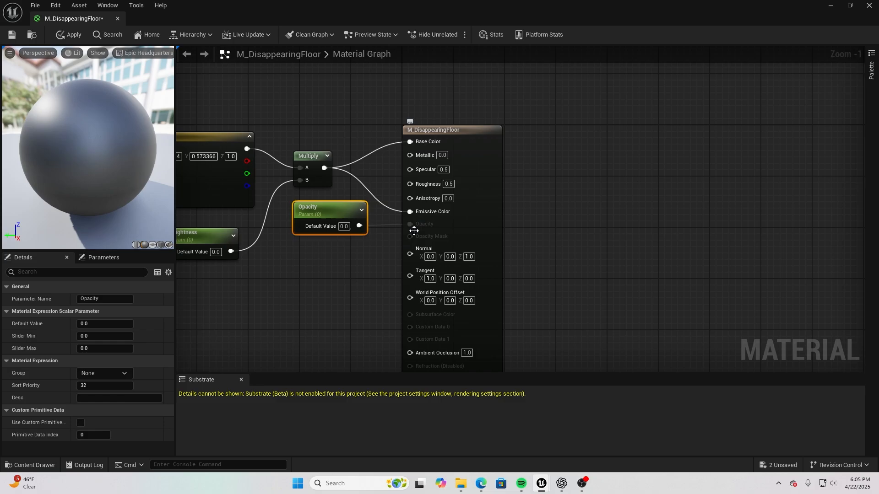
scroll(416, 230, "up", 1)
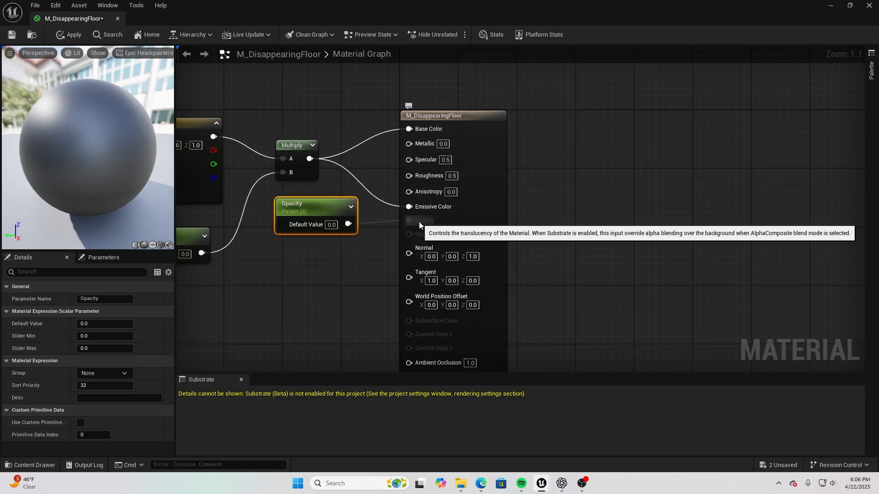
scroll(352, 238, "down", 2)
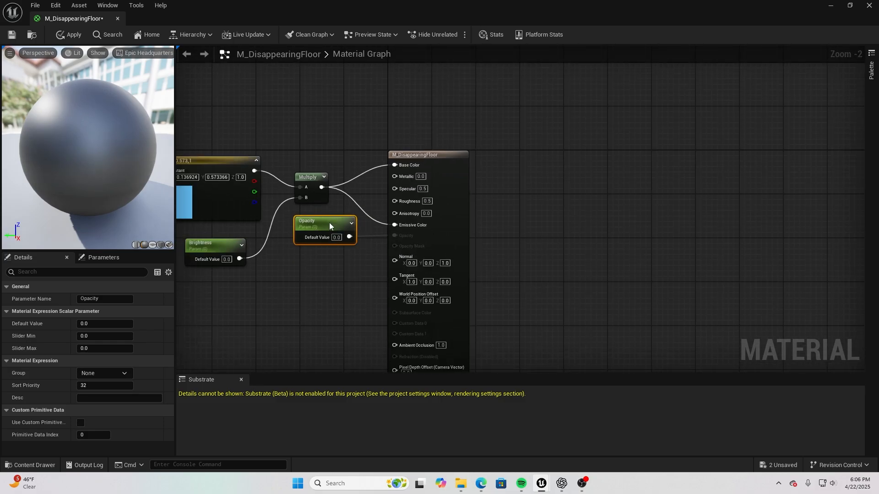
right_click_drag(328, 258, 325, 265)
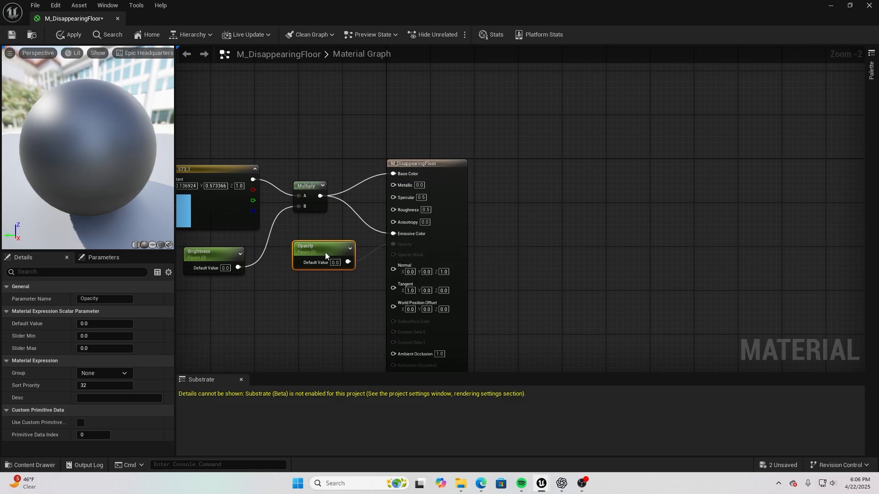
left_click(330, 228)
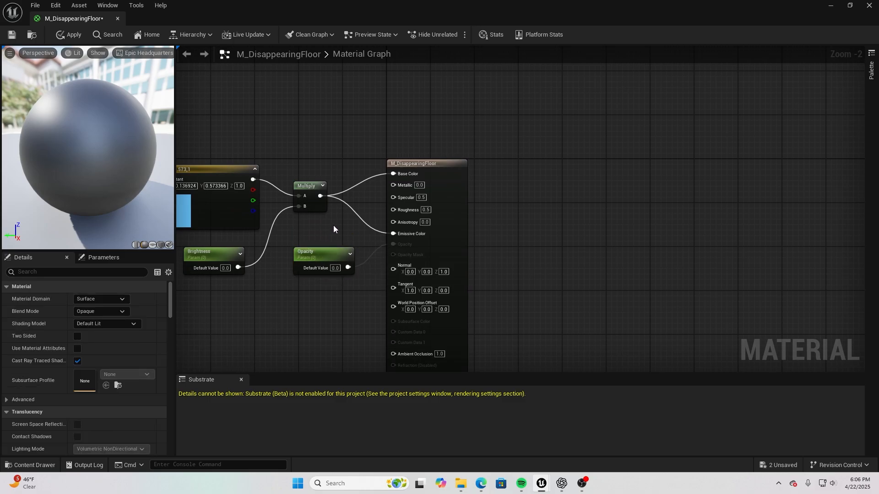
left_click(336, 223)
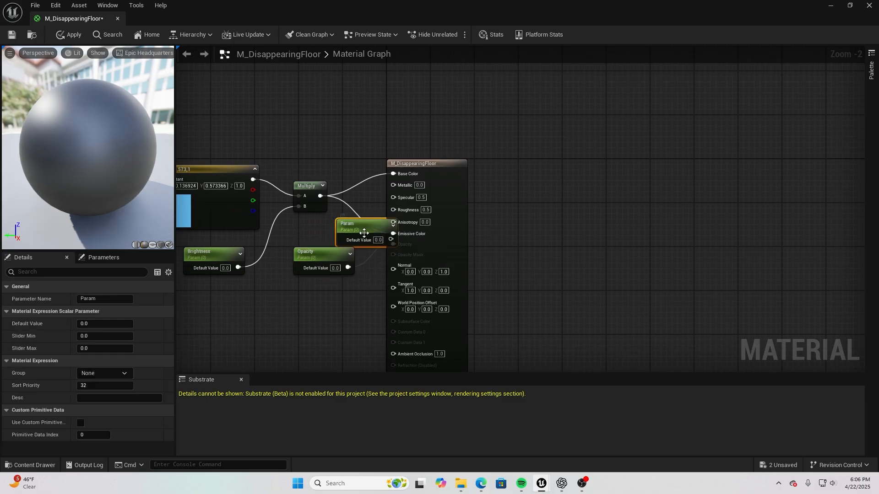
key("Delete")
right_click_drag(344, 234, 334, 238)
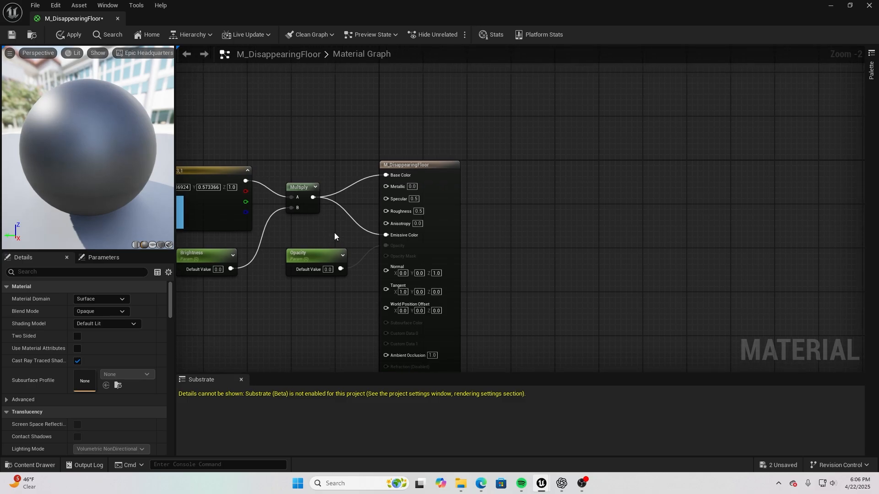
- Add a Constant node between the Multiply and Opacity nodes and set its value to 0.2
key("1")
left_click(334, 218)
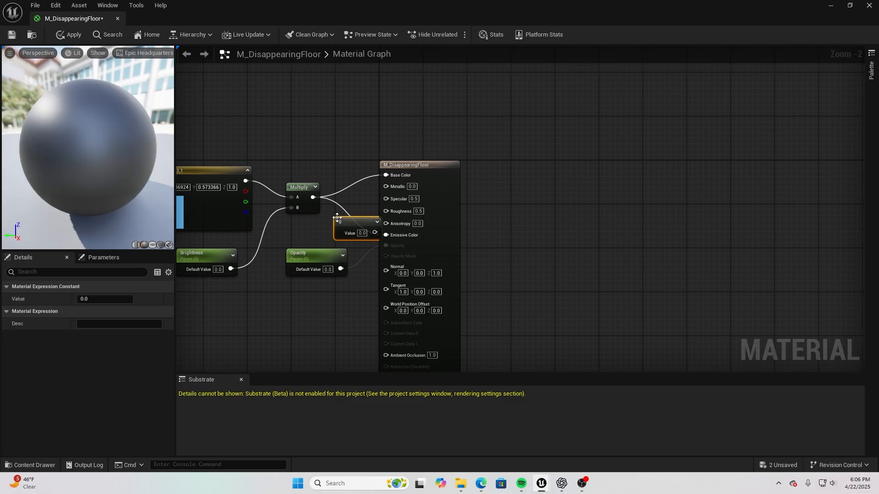
left_click_drag(347, 222, 327, 214)
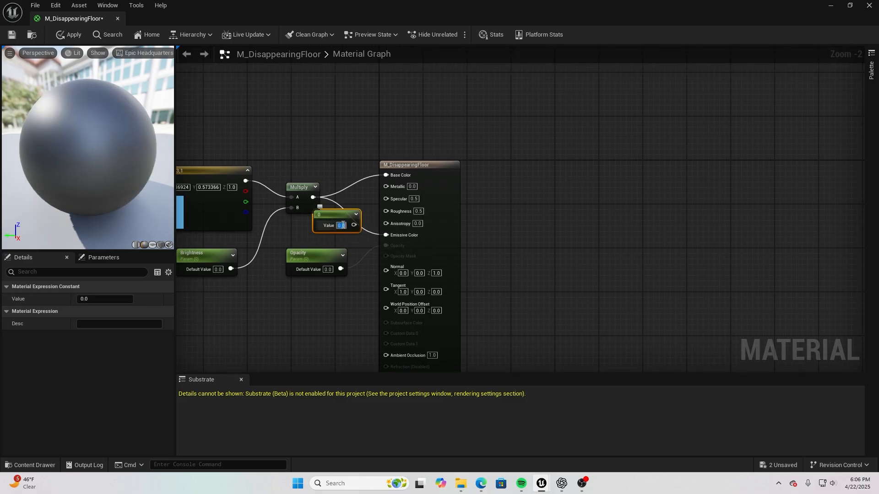
left_click(342, 225)
type("0.2")
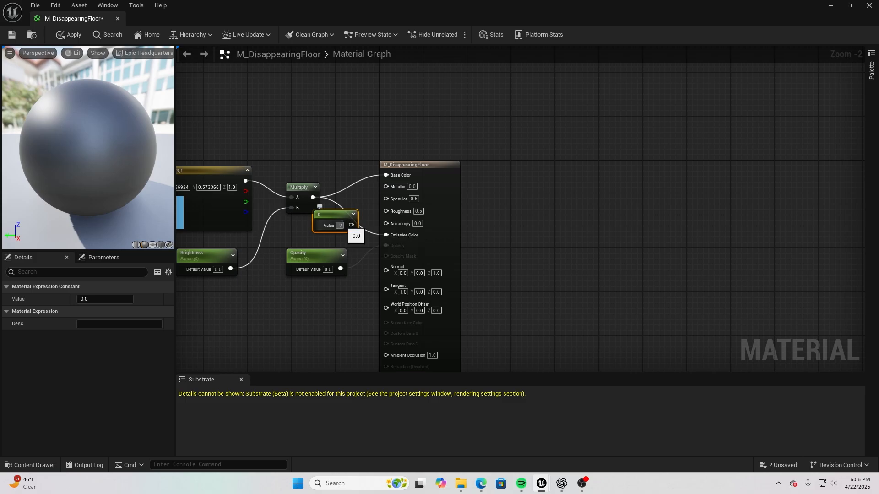
key("Return")
- Connect the 0.2 constant to the material's Roughness input and space the Multiply and constant nodes apart
right_click_drag(338, 208, 345, 193)
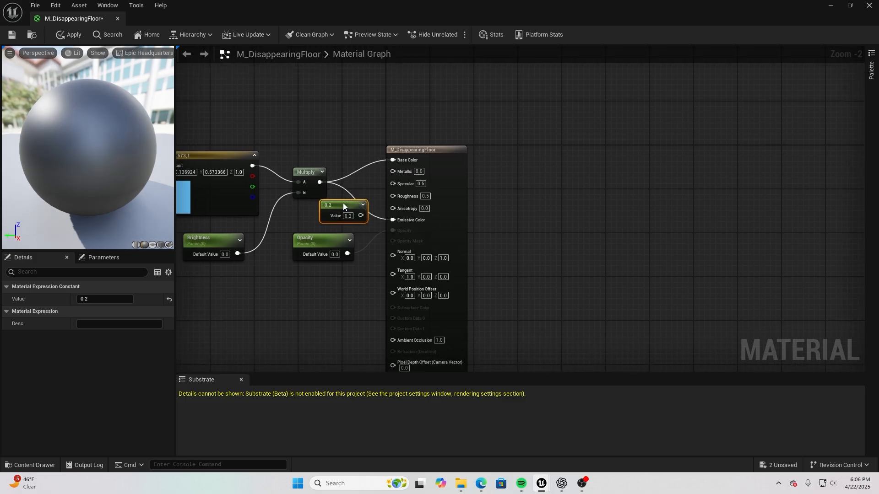
left_click_drag(361, 216, 393, 196)
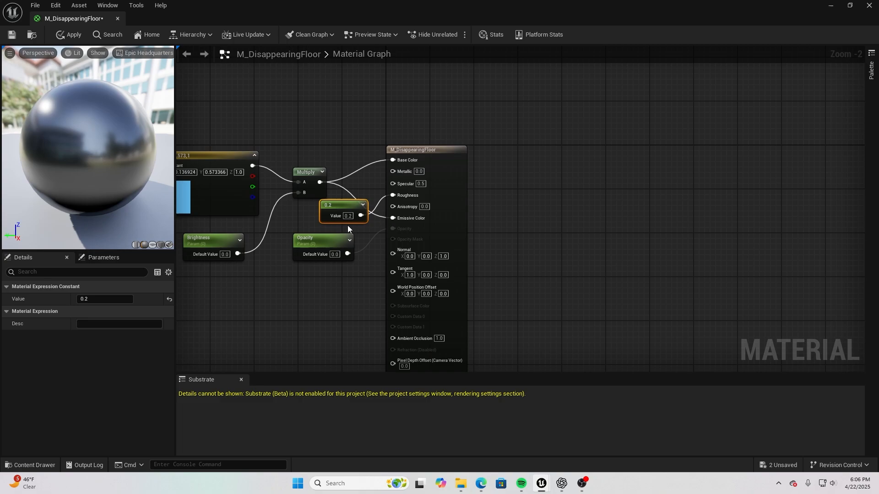
left_click_drag(309, 184, 306, 163)
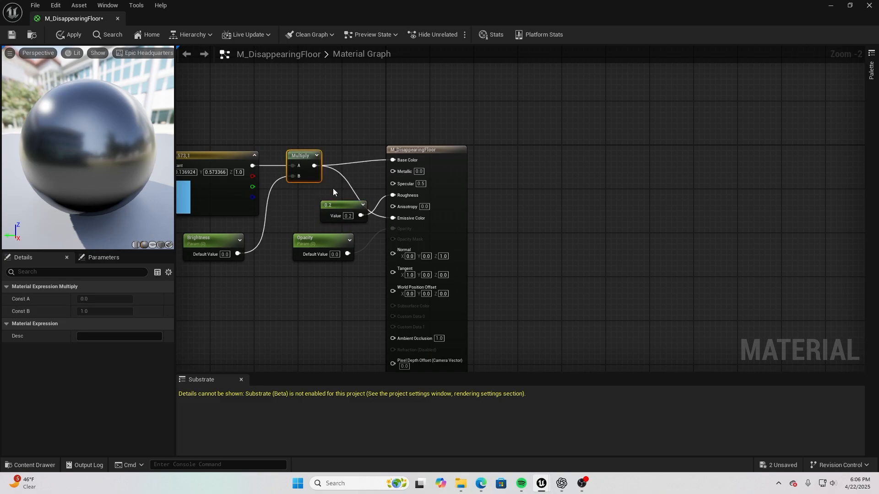
left_click_drag(341, 205, 329, 205)
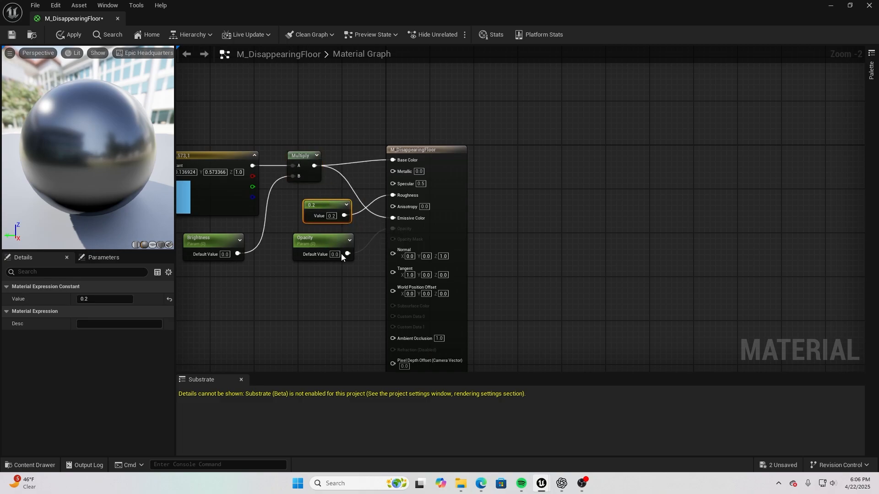
- Set the material's blend mode to Translucent and its translucency lighting mode to Surface TranslucencyVolume
left_click(337, 290)
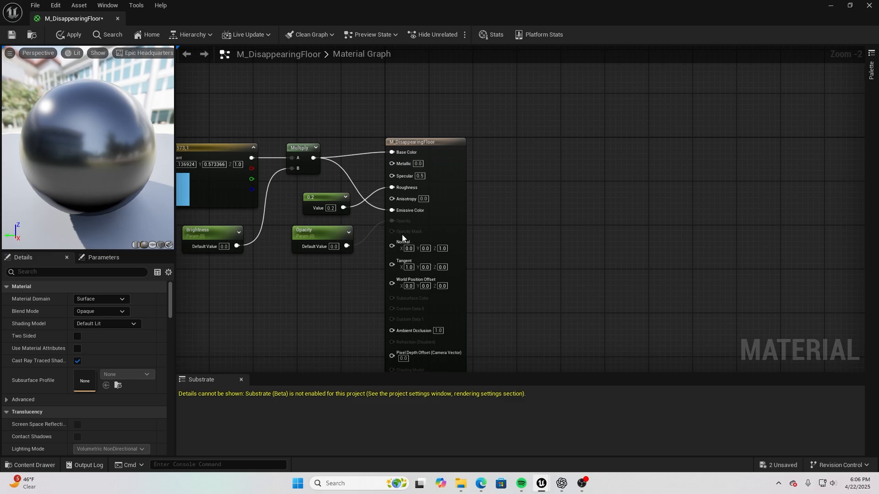
right_click_drag(323, 265, 337, 261)
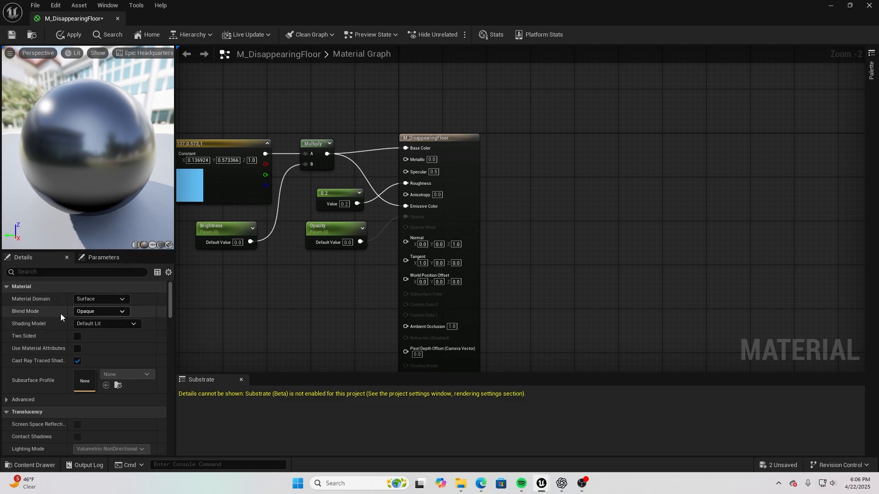
left_click(76, 312)
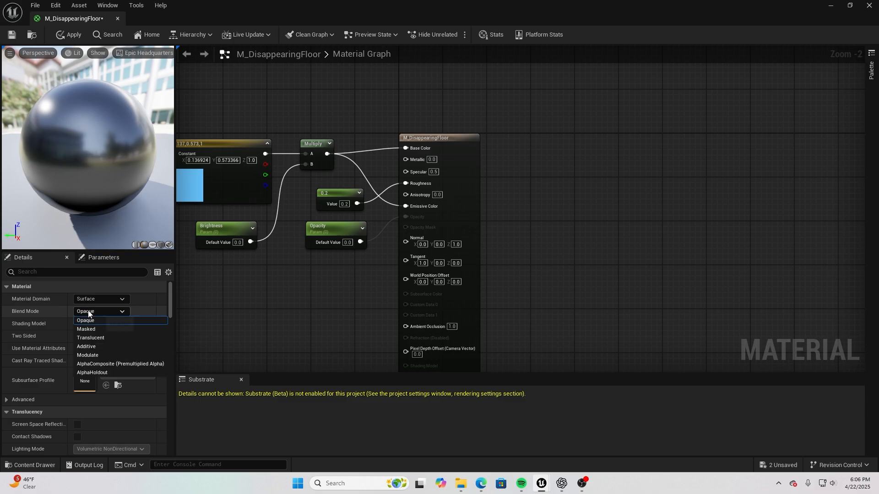
left_click(100, 339)
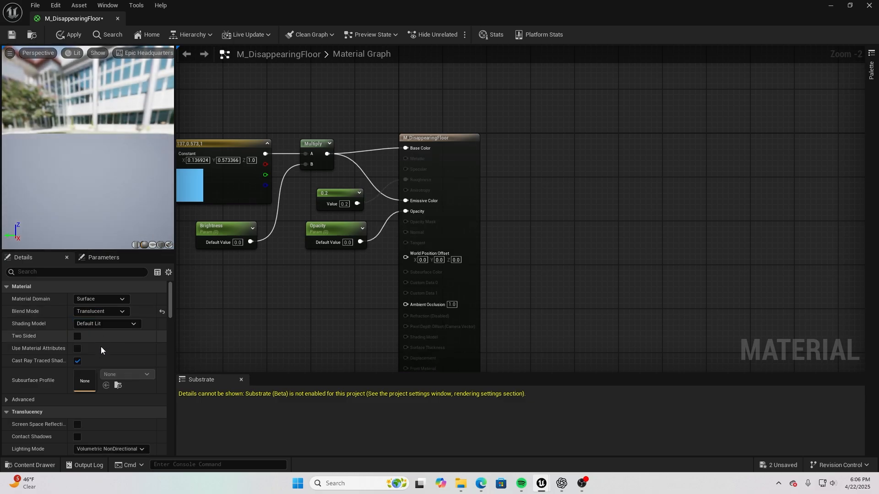
scroll(100, 355, "down", 2)
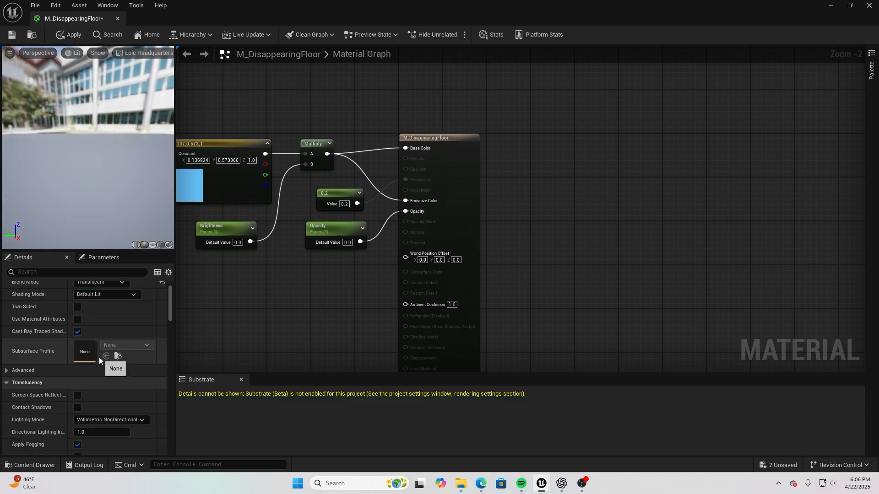
left_click(94, 421)
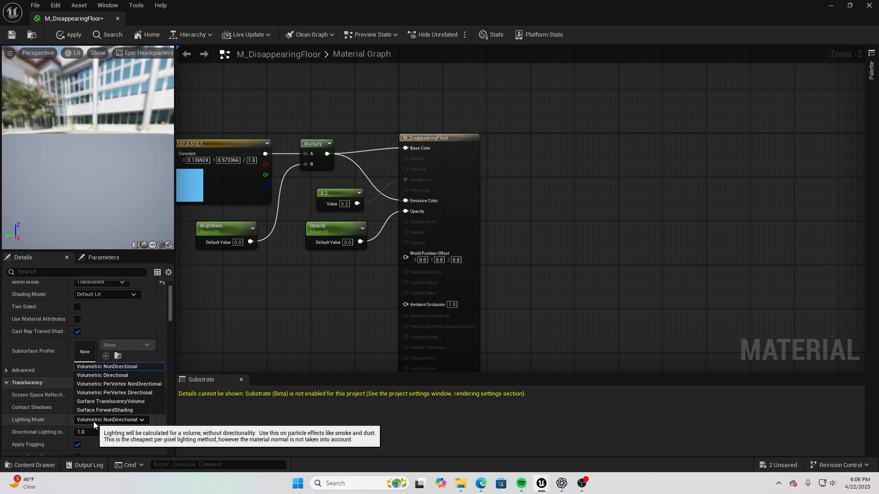
left_click(116, 402)
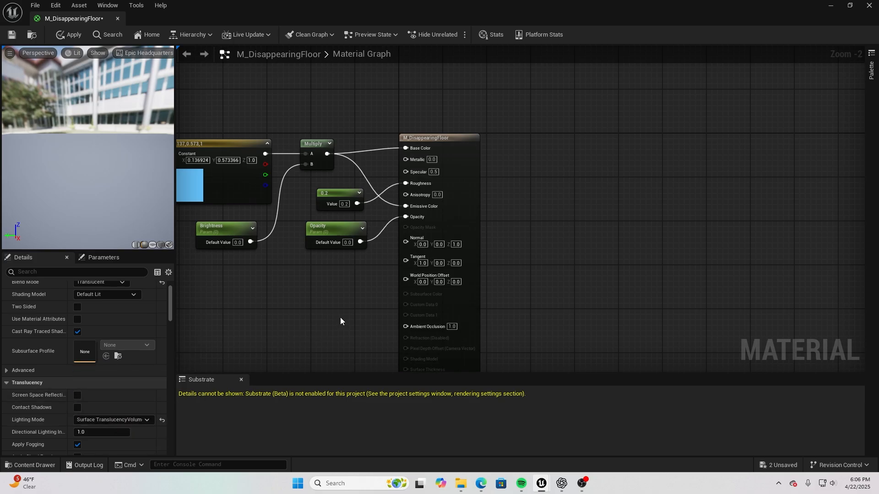
- Set the default values of the Brightness and Opacity parameters to 1 and apply the material changes
right_click_drag(324, 299, 344, 290)
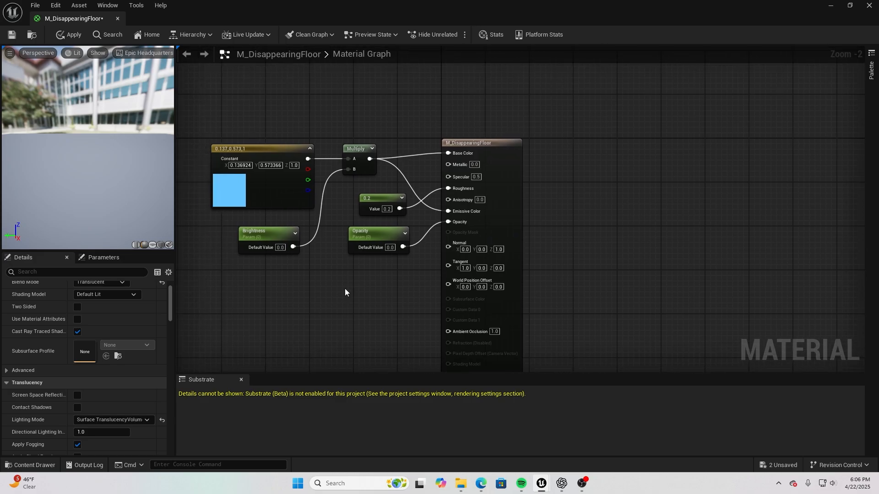
scroll(345, 289, "up", 1)
left_click(271, 241)
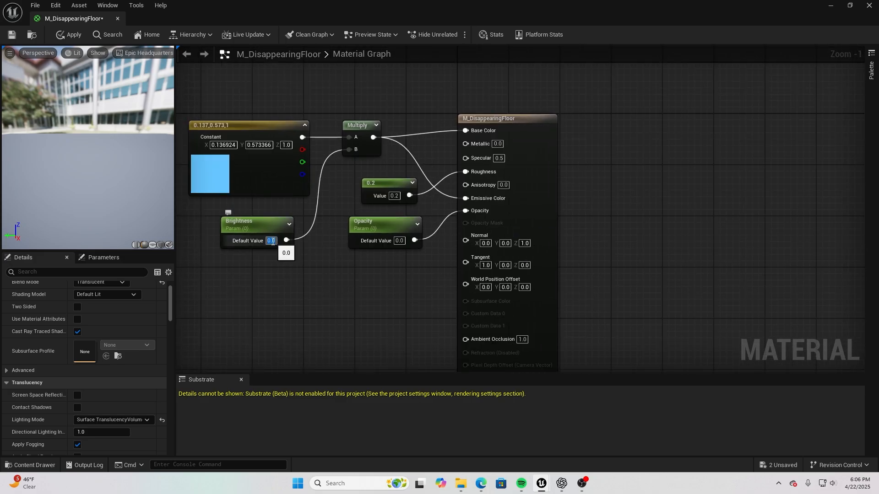
type("1")
key("Return")
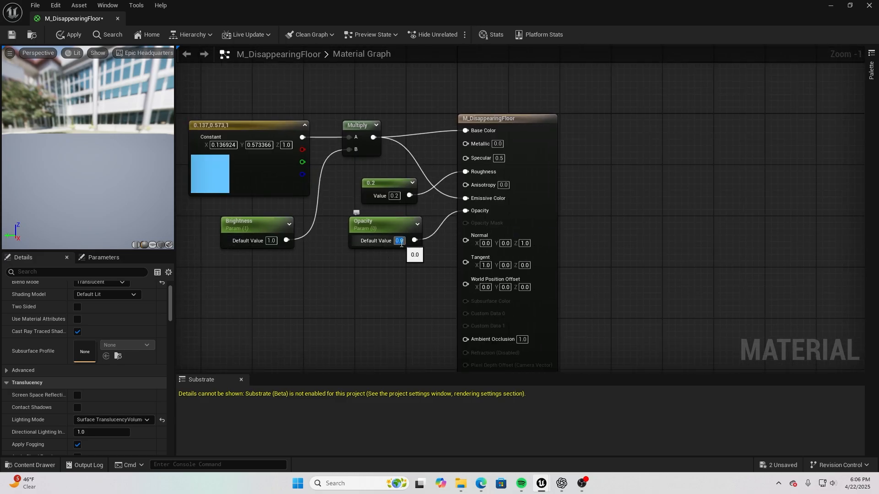
type("1")
key("Return")
right_click_drag(386, 268, 366, 256)
left_click(63, 37)
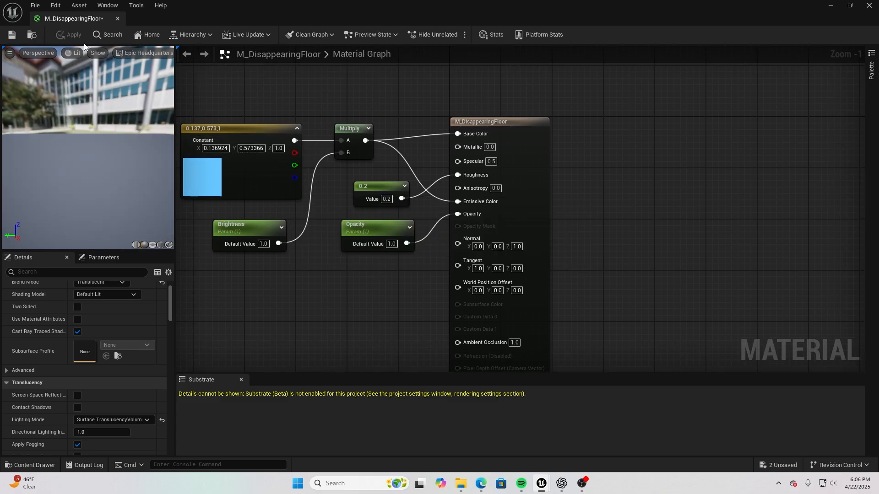
- Dock the M_DisappearingFloor editor beside the Spaceship level and return to the level view
left_click_drag(81, 23, 161, 22)
left_click(59, 19)
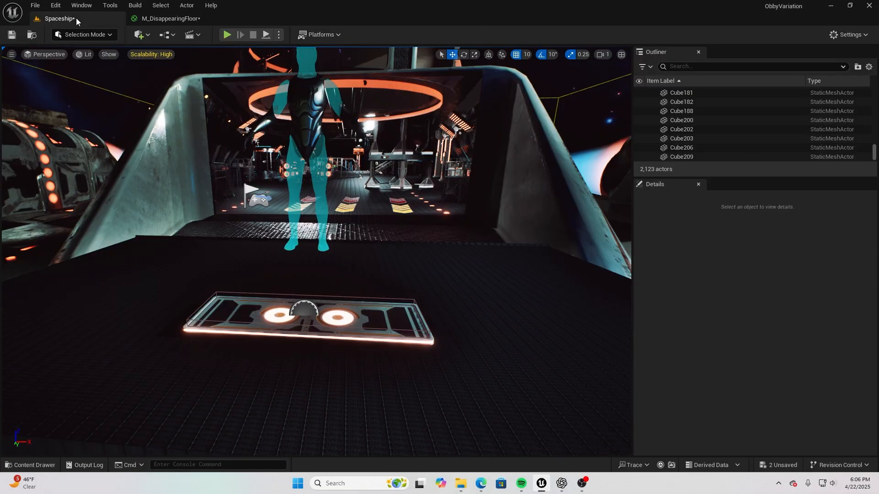
key("w")
right_click_drag(245, 173, 244, 179)
key("s")
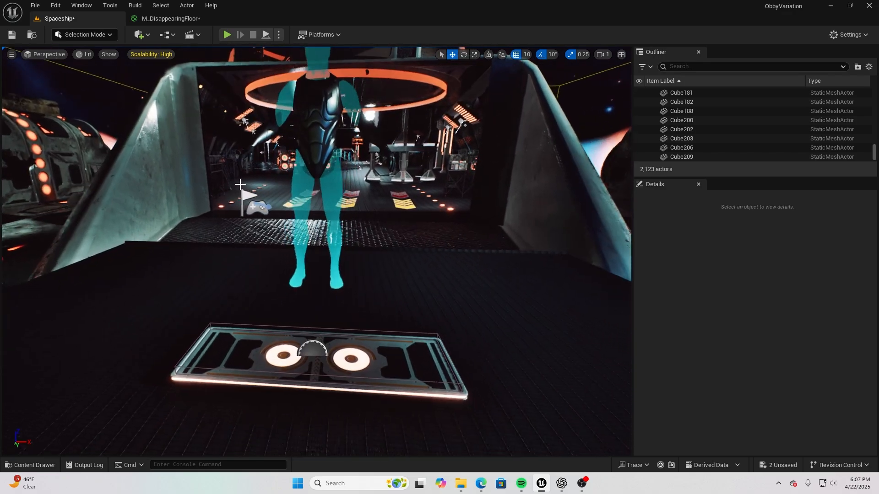
- Create an Actor Blueprint class named BP_DisappearingFloor in the project's Content/BP folder
left_click(38, 465)
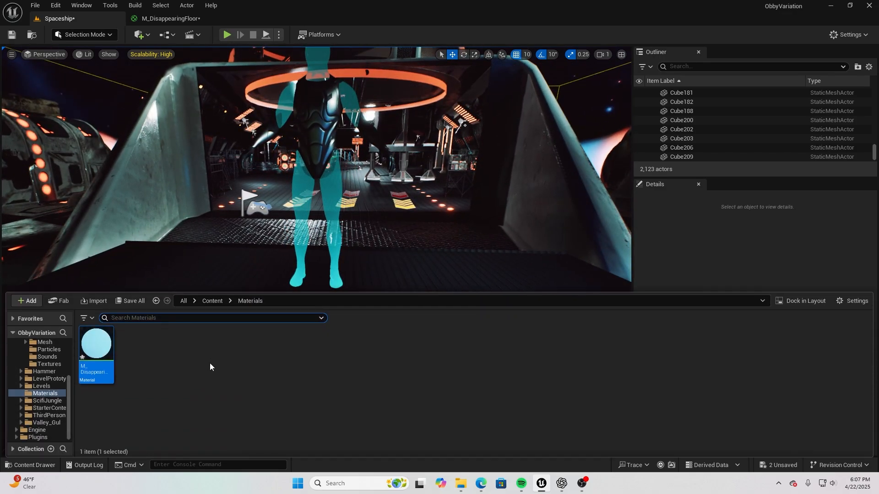
left_click(207, 303)
double_click(96, 346)
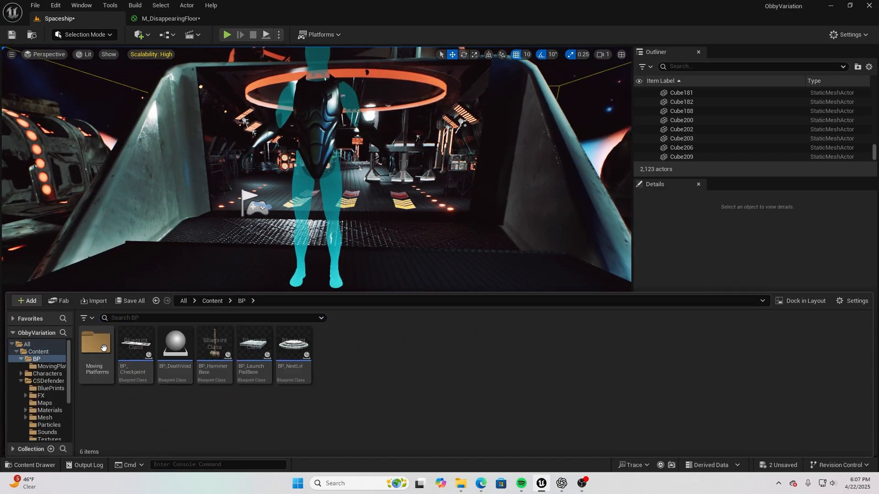
right_click(333, 349)
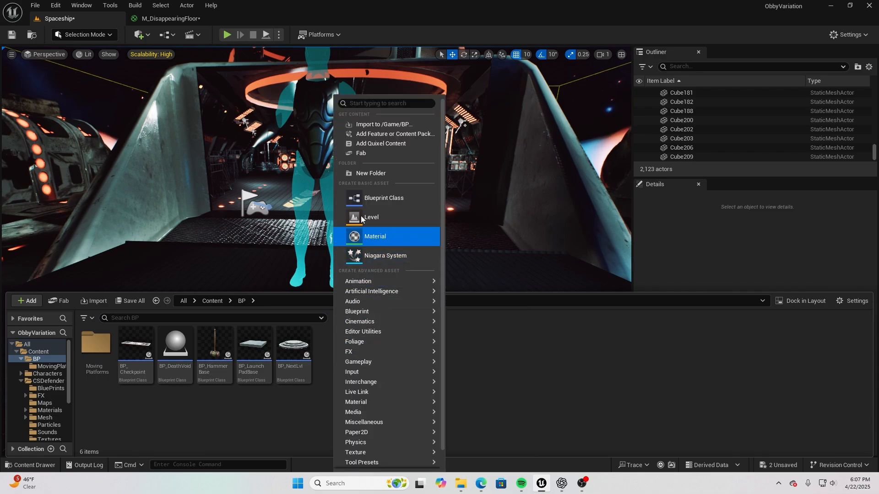
left_click(371, 193)
left_click(351, 174)
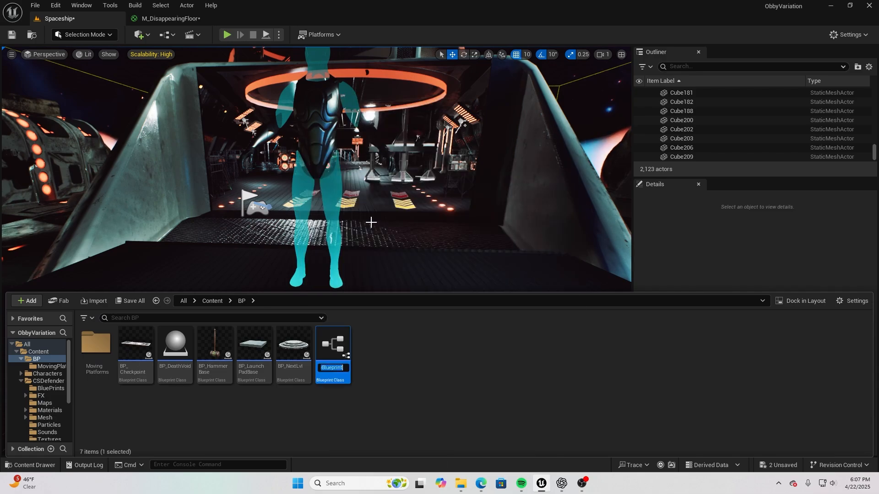
type("BP_Dis")
type("appea")
type("ringFloor")
key("Return")
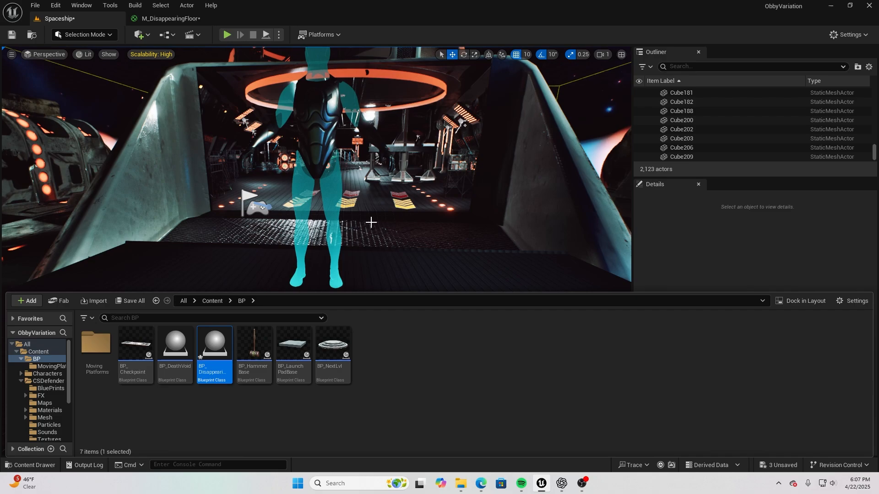
- Open the BP_DisappearingFloor Blueprint, add a Cube component and scale it to 2.0 × 2.0 × 0.25
double_click(214, 346)
left_click(23, 65)
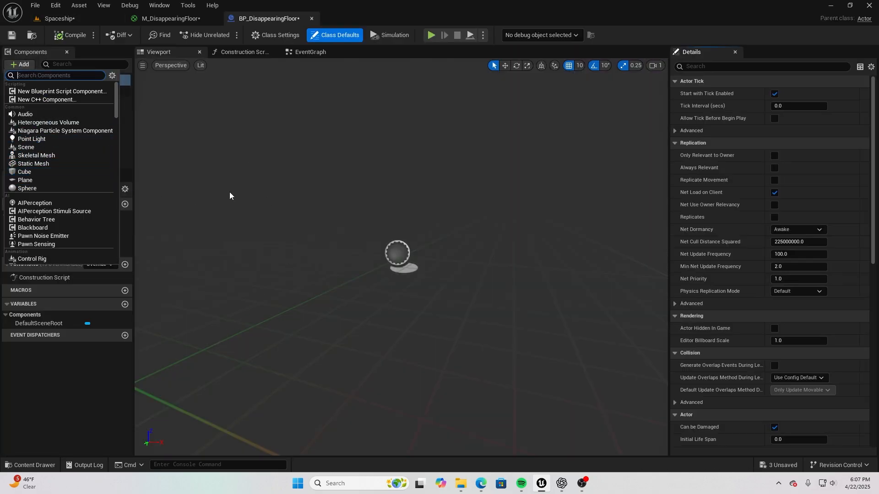
left_click(25, 172)
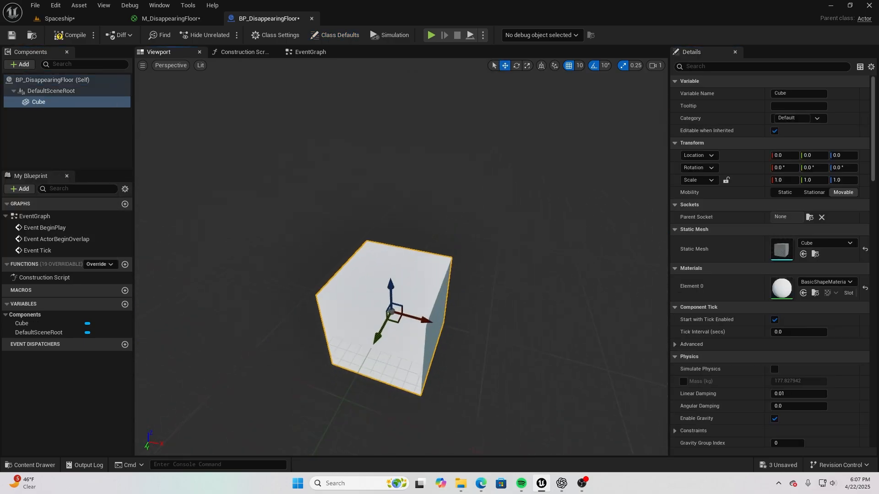
key("r")
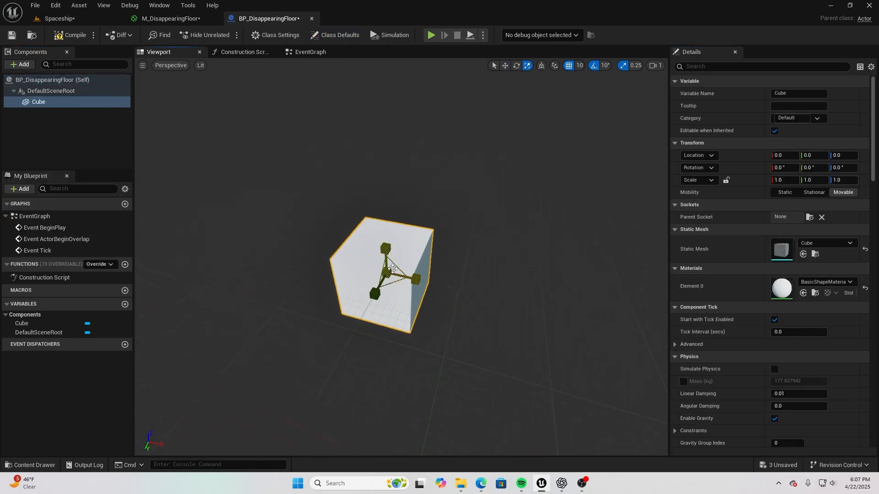
left_click_drag(390, 277, 411, 314)
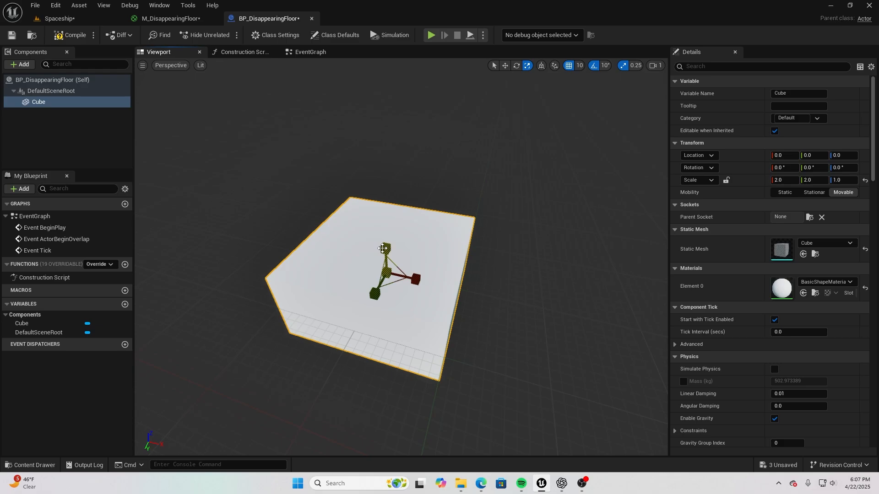
left_click_drag(386, 251, 386, 283)
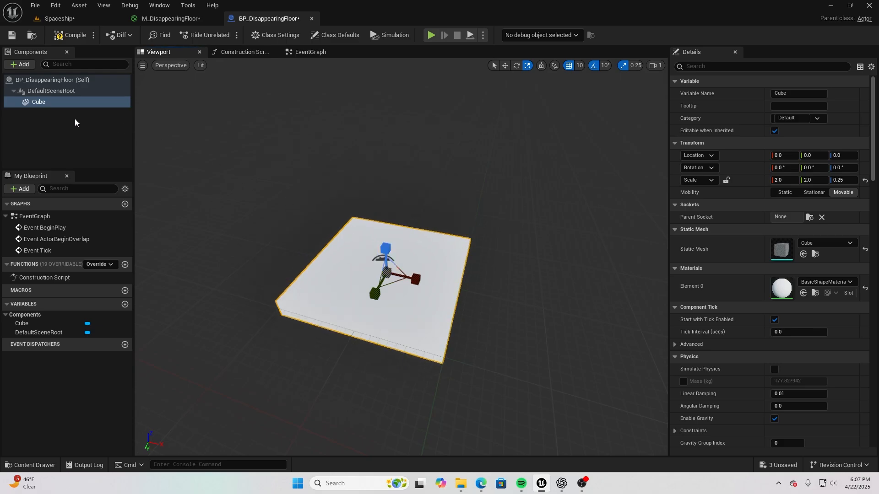
- Add a Box Collision component under the cube and scale it to 1.5 × 1.5 × 2.25
left_click(23, 64)
type("box")
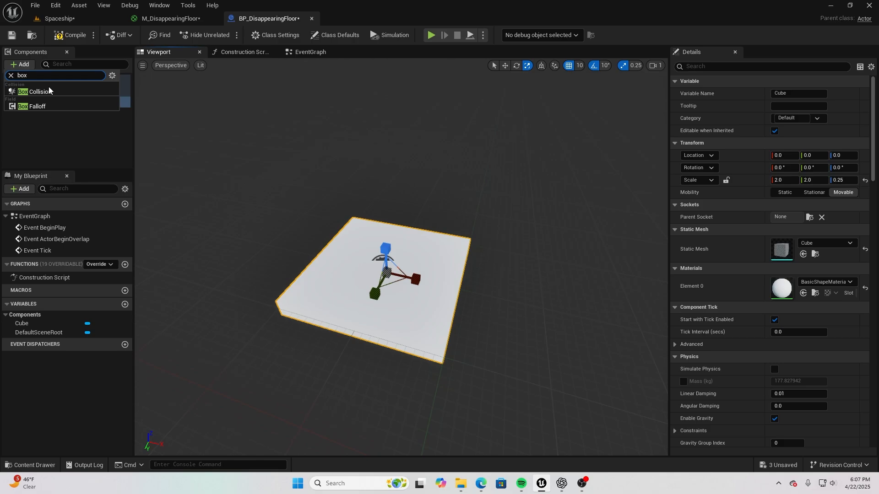
left_click(36, 91)
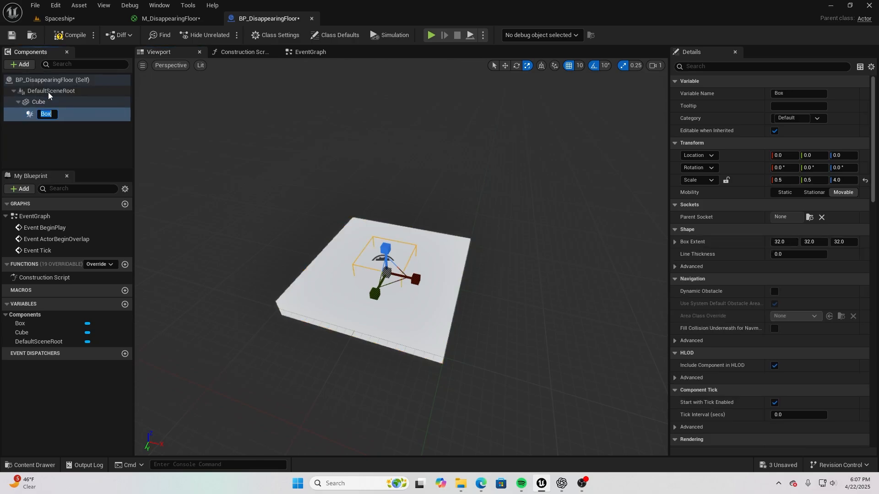
key("Return")
left_click_drag(393, 283, 371, 230)
- Using the top view, set the collision box's X and Y scale to 1.55 to match the cube's outline
left_click(168, 64)
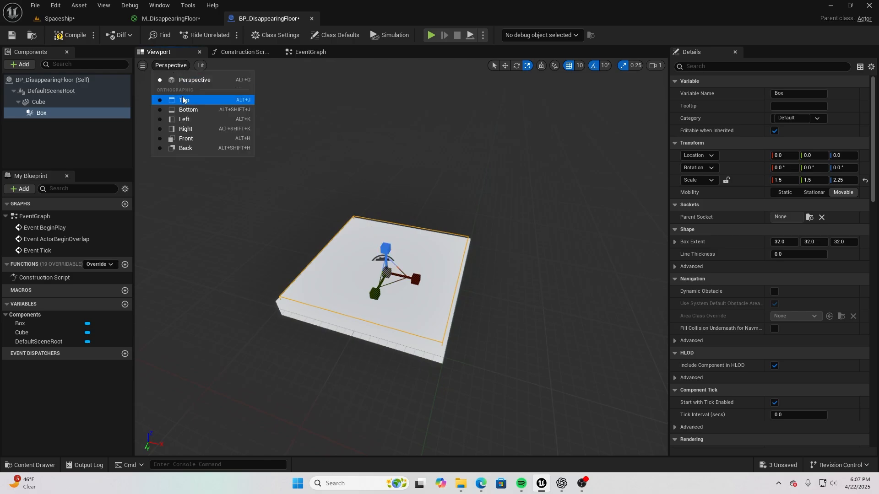
left_click(185, 100)
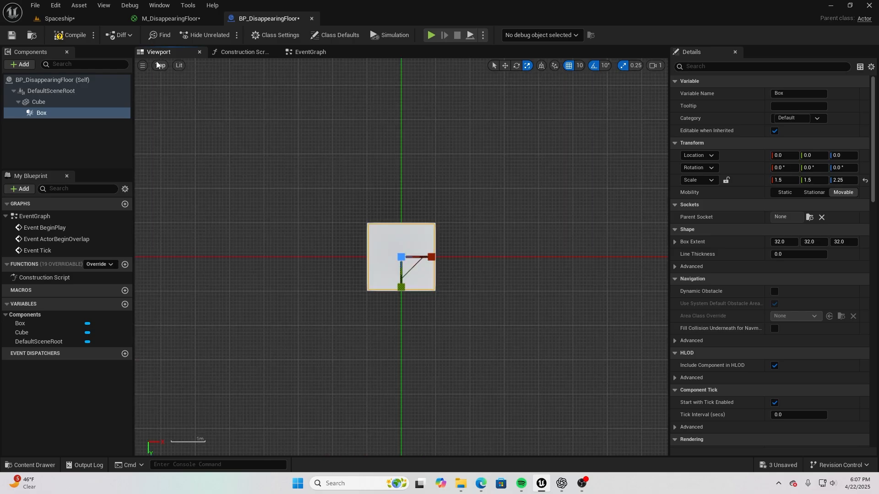
scroll(458, 248, "up", 5)
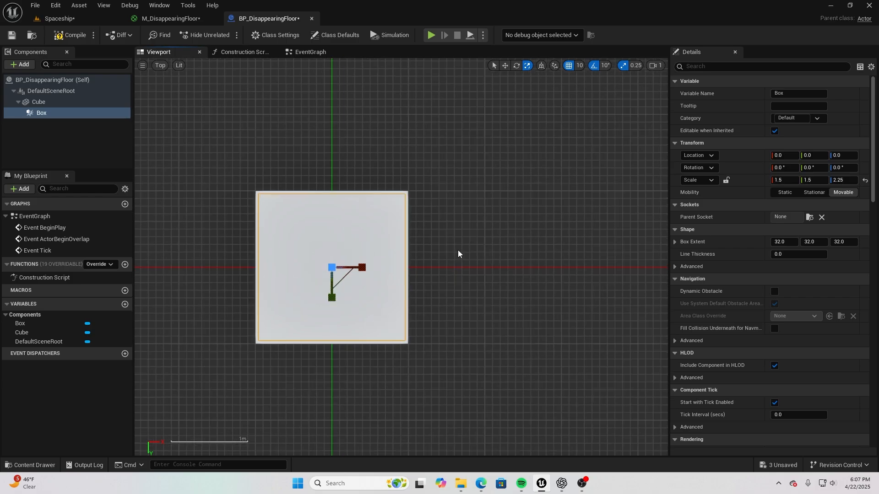
scroll(458, 250, "up", 2)
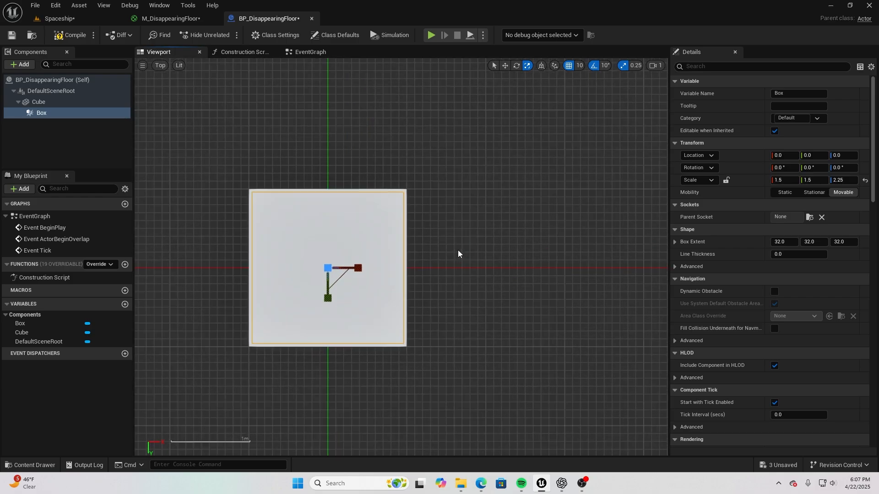
left_click(783, 181)
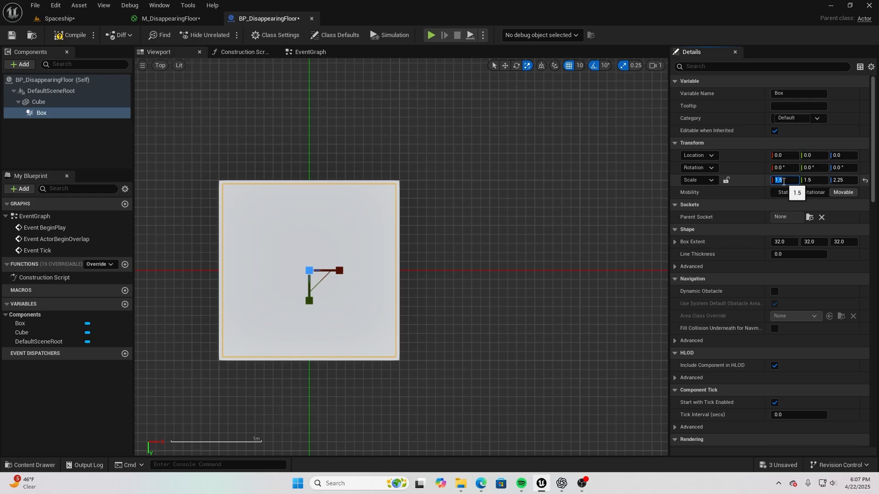
type("1.6")
key("Return")
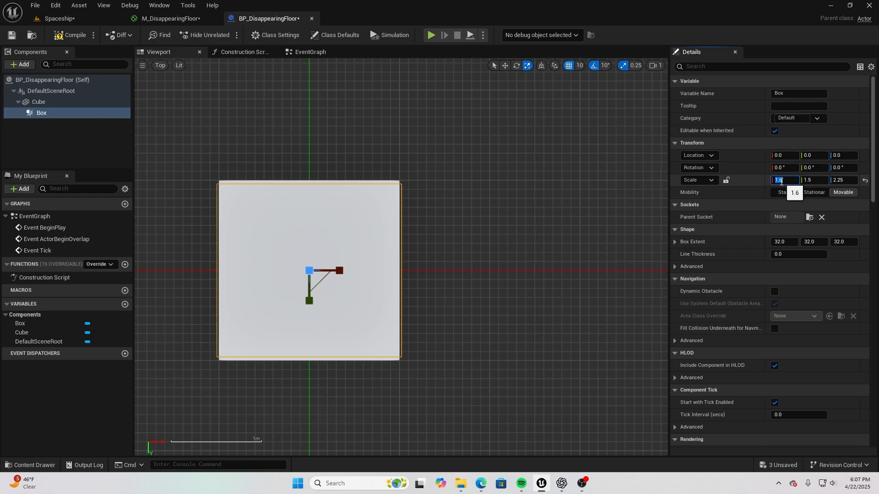
key("Return")
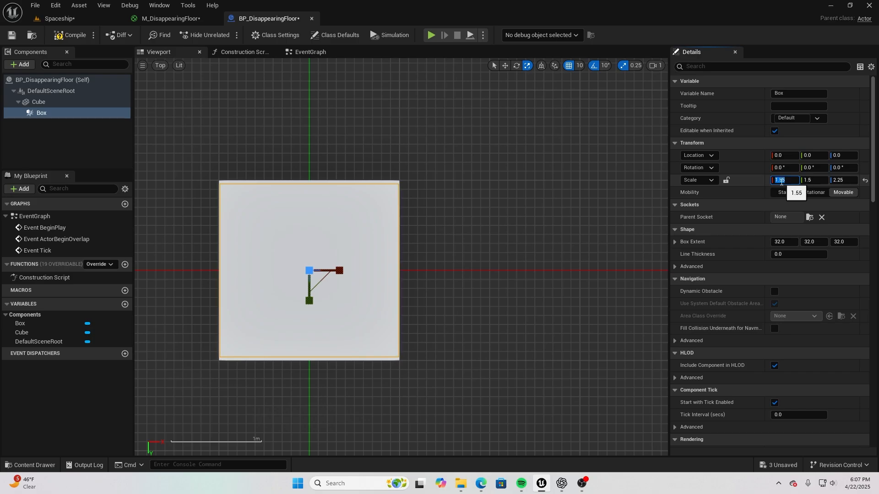
left_click(815, 182)
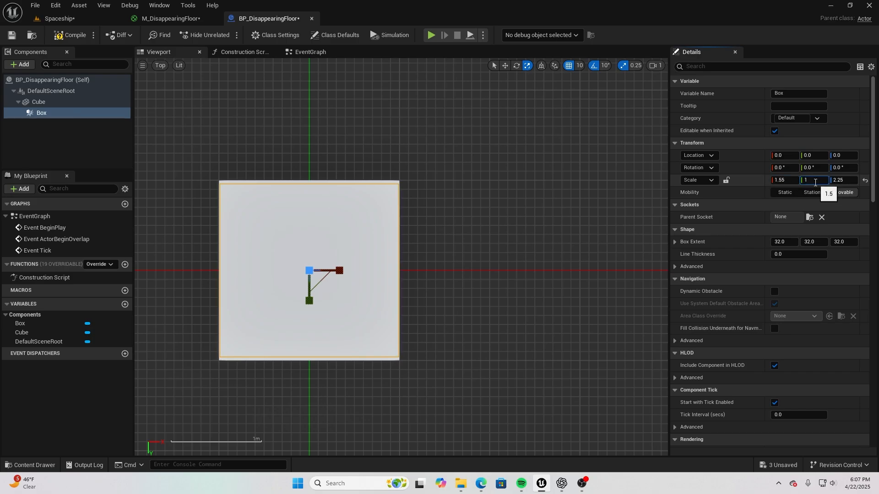
type("1.55")
key("Return")
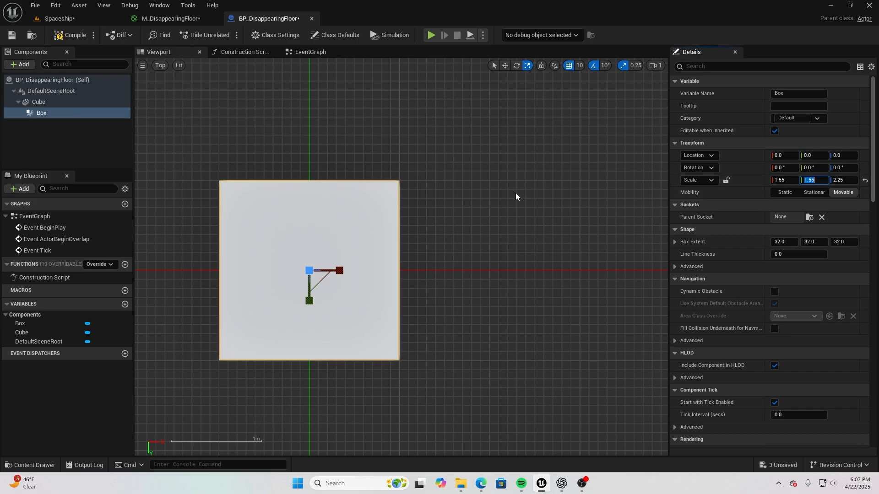
- In the perspective view, fit the collision box over the cube's top with Z location 40 and Z scale 1.0, and compile the Blueprint
left_click(161, 66)
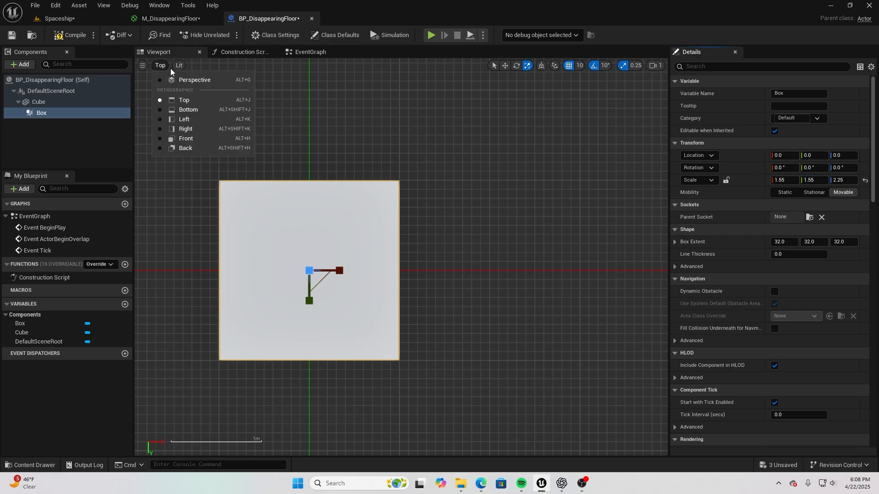
left_click(156, 66)
left_click(158, 67)
left_click(194, 79)
right_click_drag(275, 156, 238, 183)
key("f")
key("w")
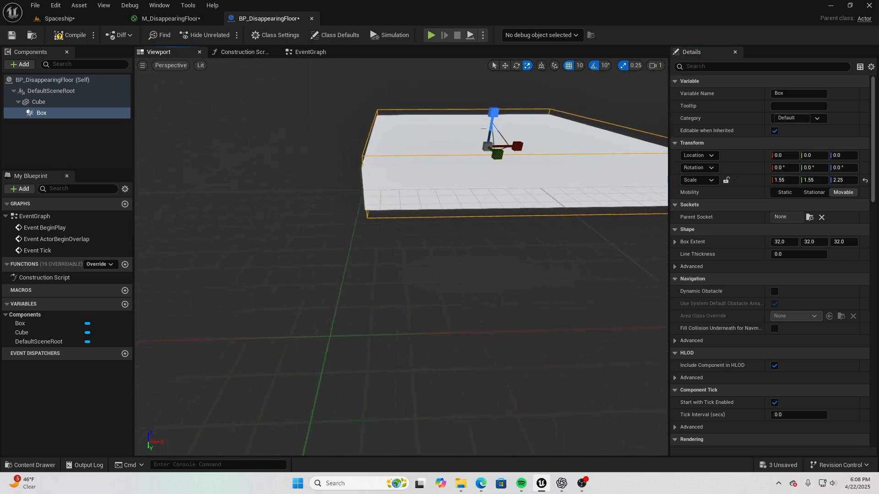
mouse_move(385, 121)
left_mouse_down()
mouse_move(386, 112)
mouse_move(380, 136)
left_mouse_up()
key("r")
mouse_move(392, 109)
right_mouse_down()
mouse_move(384, 98)
mouse_move(339, 93)
mouse_move(366, 68)
mouse_move(380, 110)
right_mouse_up()
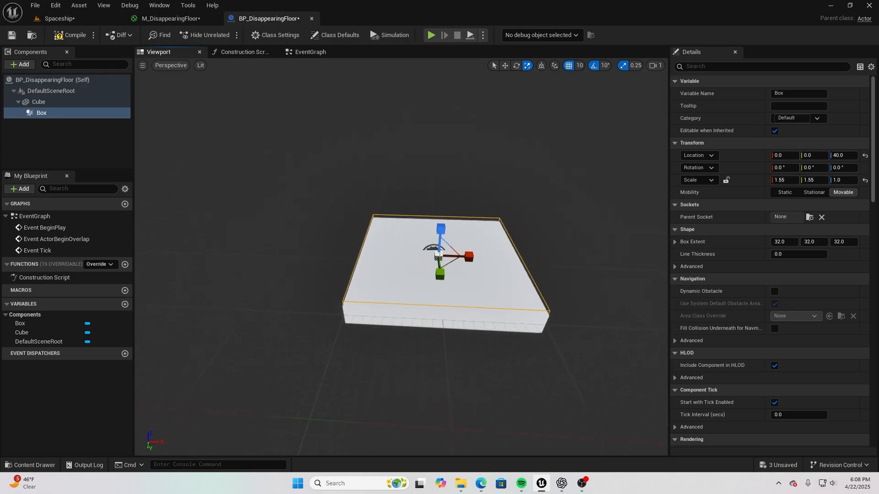
left_click(74, 36)
right_click_drag(237, 110, 274, 120)
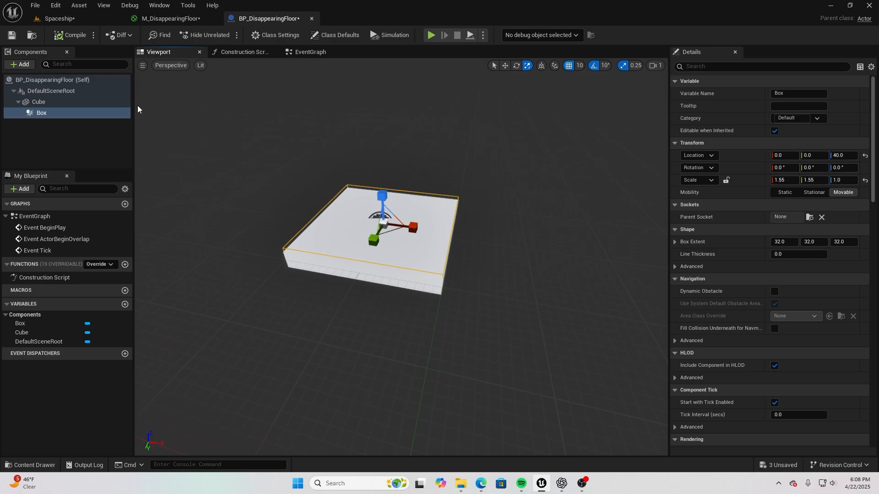
- Assign the M_DisappearingFloor material to Element 0 of the Cube component
left_click(53, 101)
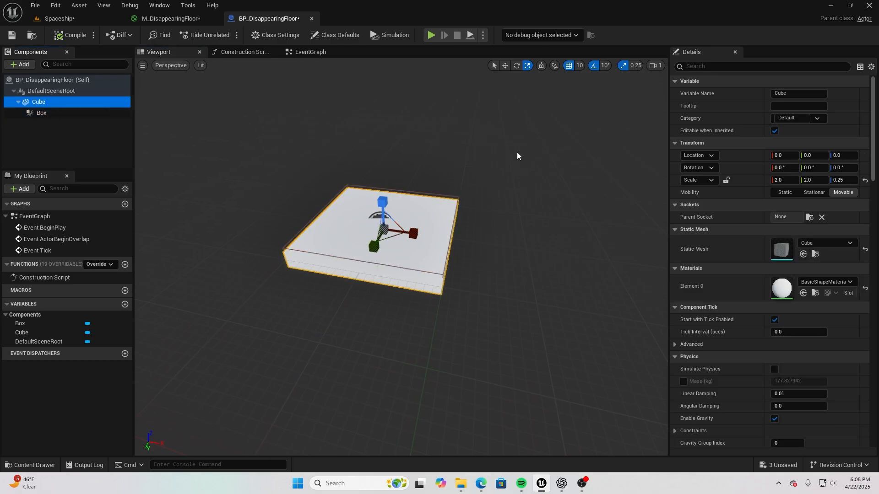
left_click(810, 283)
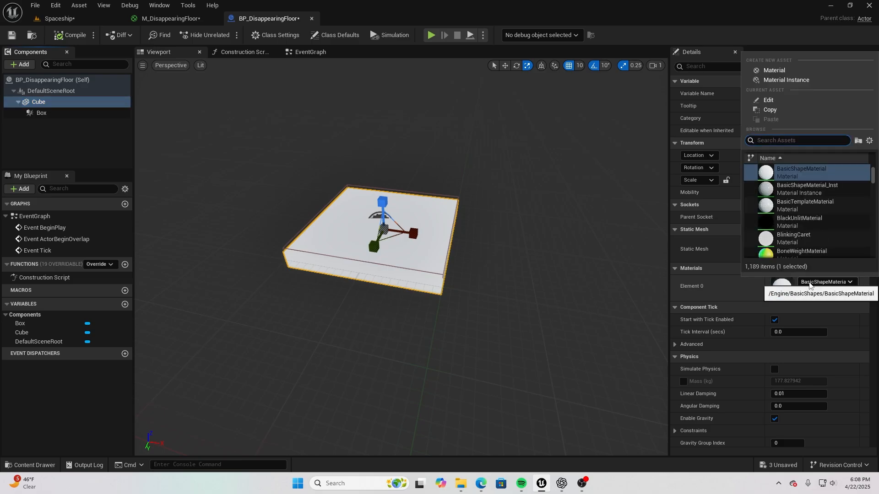
type("m_")
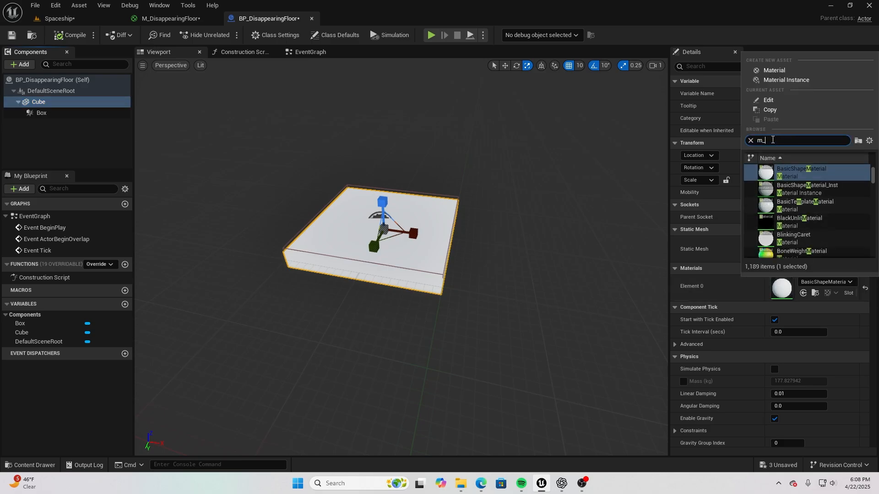
type("dis")
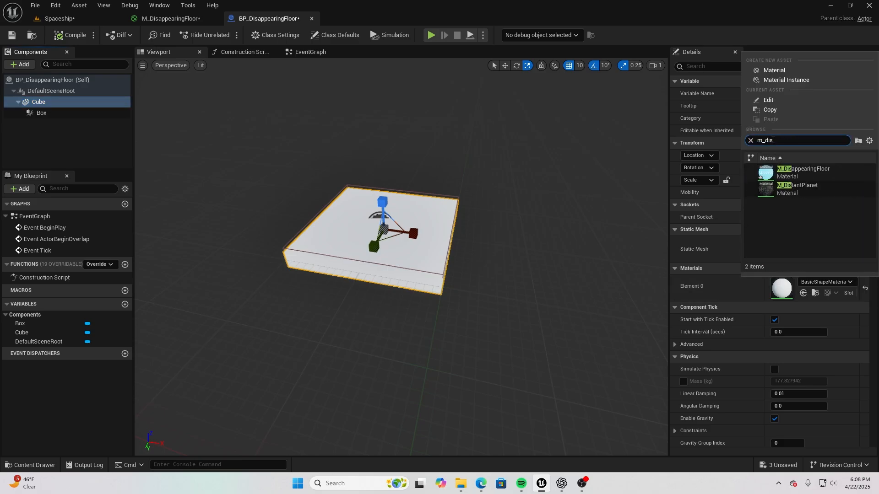
left_click(798, 174)
right_click_drag(499, 213, 496, 225)
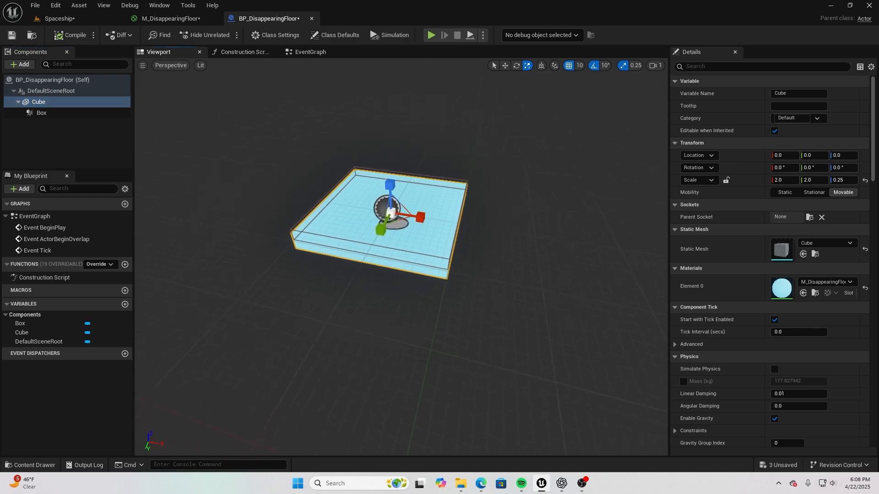
right_click_drag(246, 146, 244, 146)
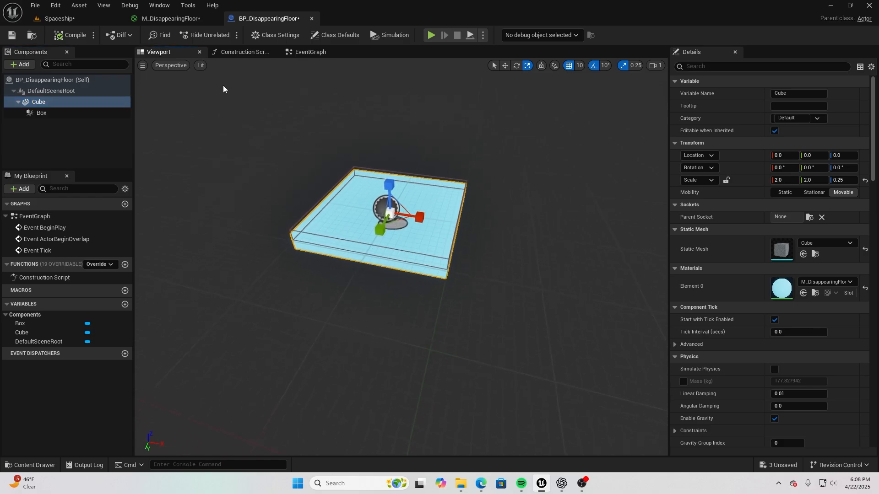
- Delete the Event ActorBeginOverlap and Event Tick nodes from the Blueprint's event graph
left_click(304, 53)
right_click_drag(467, 197, 375, 222)
scroll(398, 228, "down", 1)
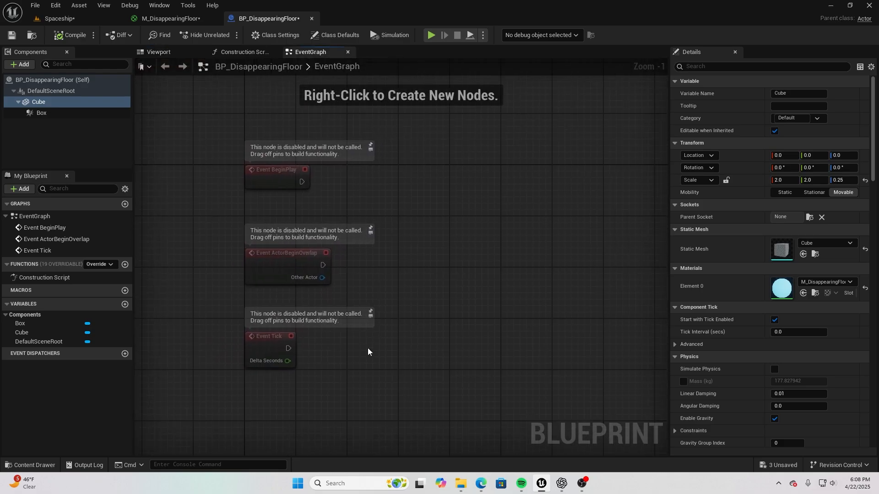
left_click_drag(368, 351, 321, 269)
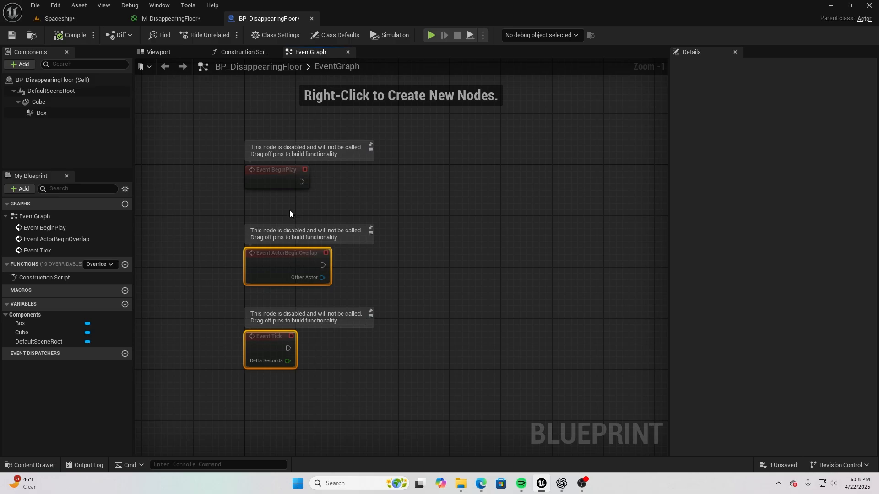
key("Delete")
scroll(321, 221, "up", 1)
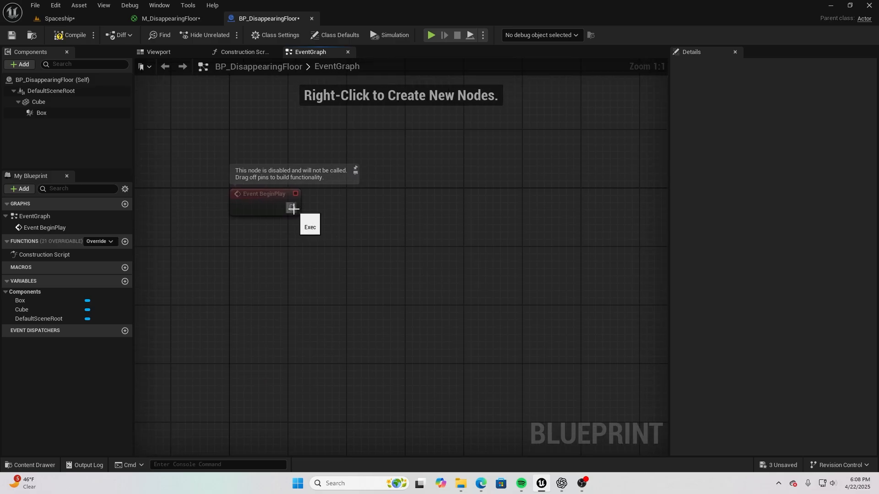
left_click_drag(294, 209, 339, 207)
type("c")
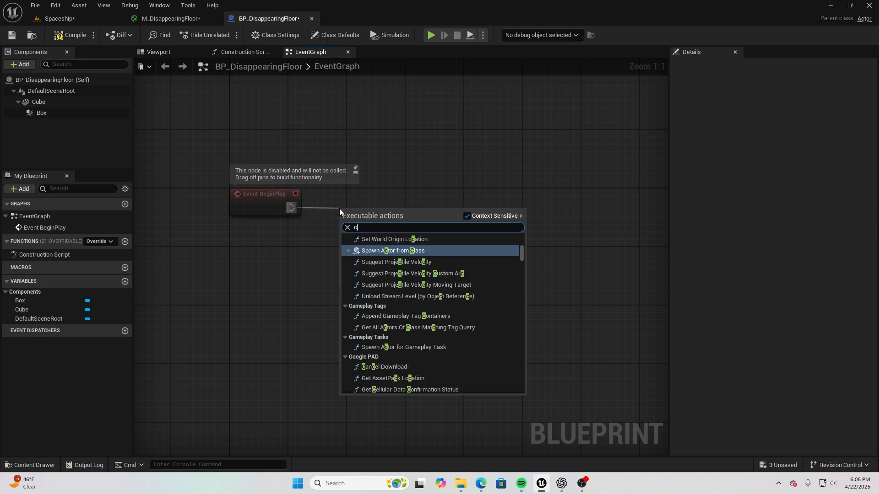
type("raet")
key("BackSpace")
key("BackSpace")
key("BackSpace")
type("e")
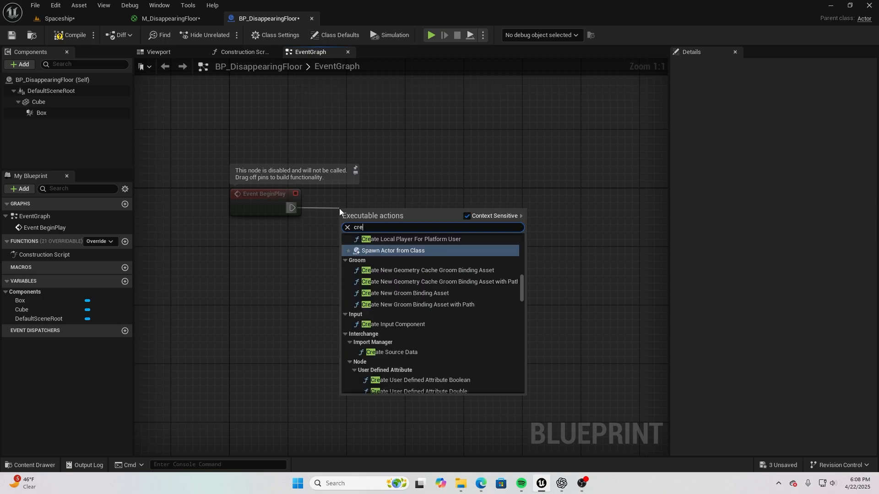
type("ate mat")
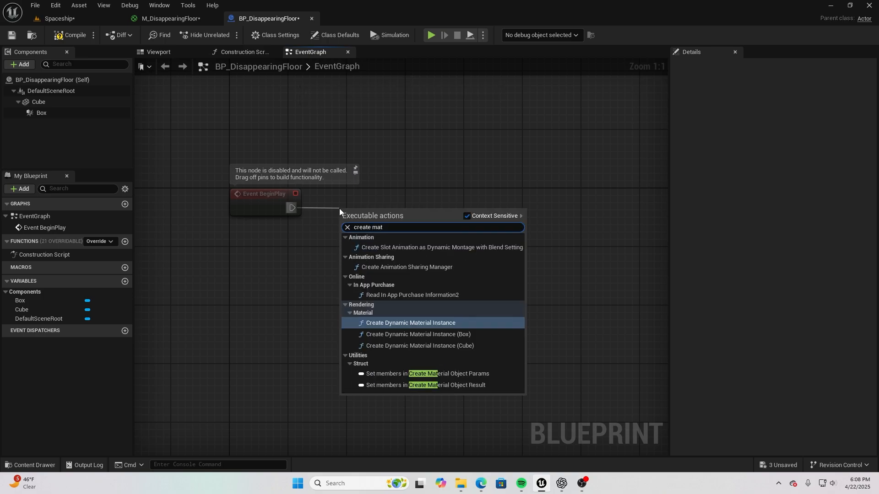
left_click(444, 334)
right_click_drag(424, 313, 406, 315)
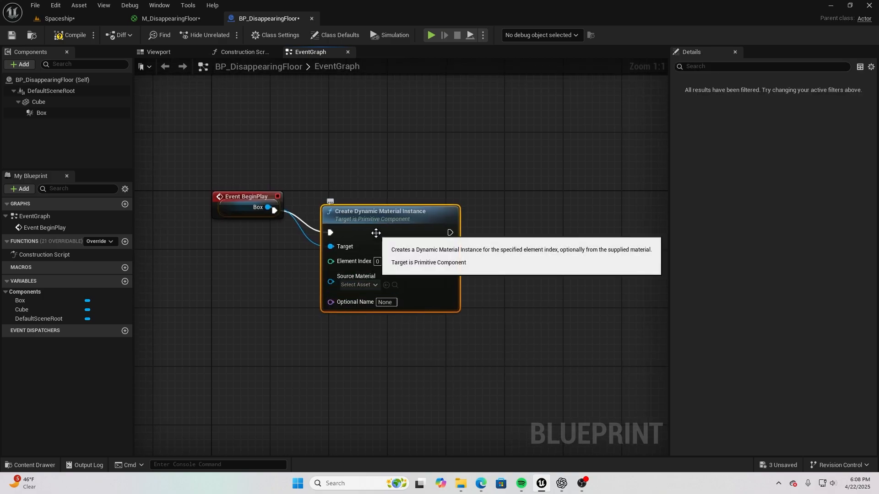
left_click_drag(376, 233, 384, 200)
key("Delete")
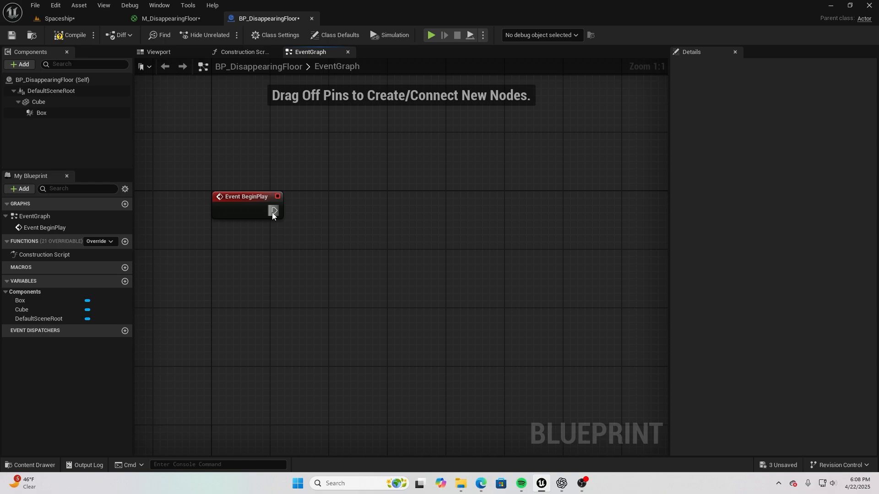
- Add a Create Dynamic Material Instance node for the Cube after Event BeginPlay and position it clear of the event node
left_click_drag(273, 214, 329, 210)
type("crea")
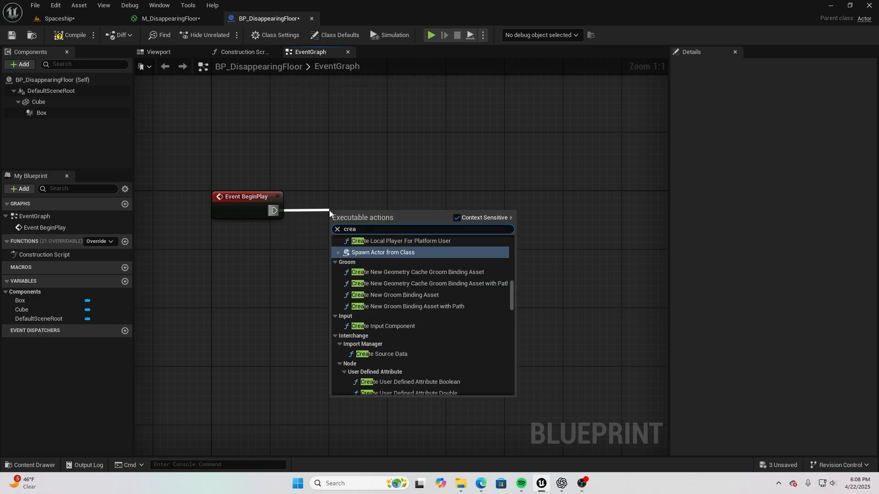
type("te materi")
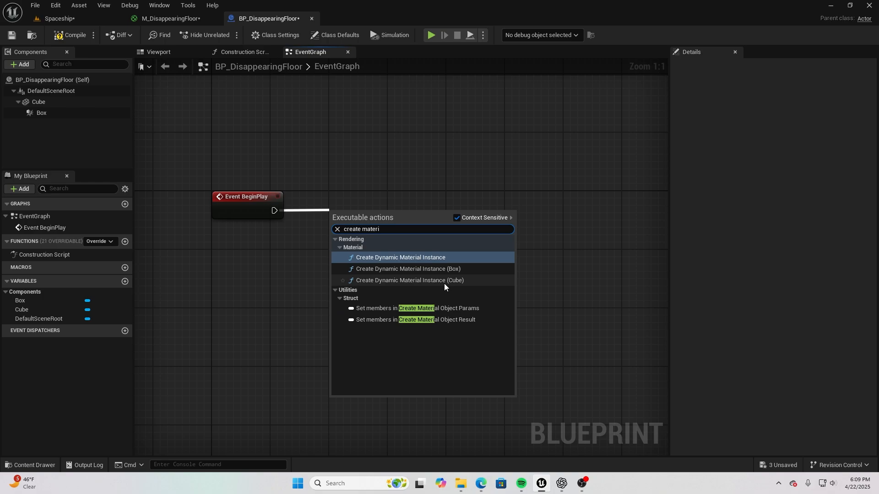
left_click(442, 281)
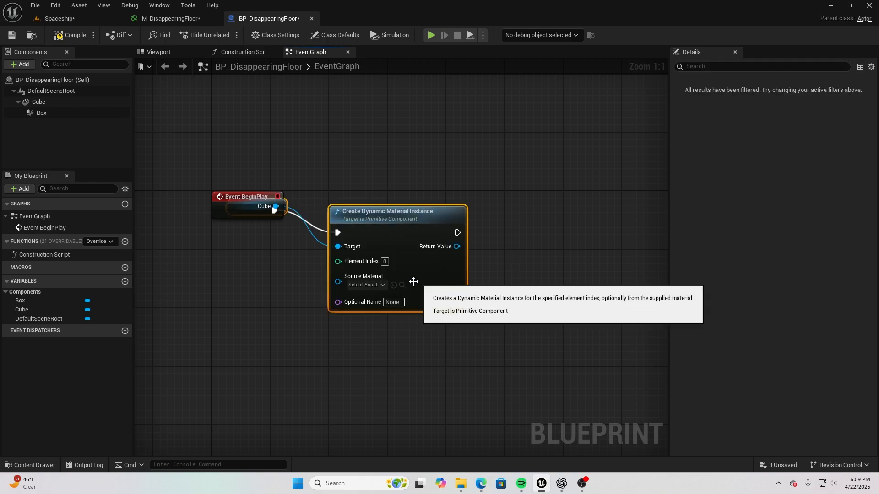
left_click_drag(414, 282, 429, 245)
- Rename the Cube component to Floor
left_click(51, 103)
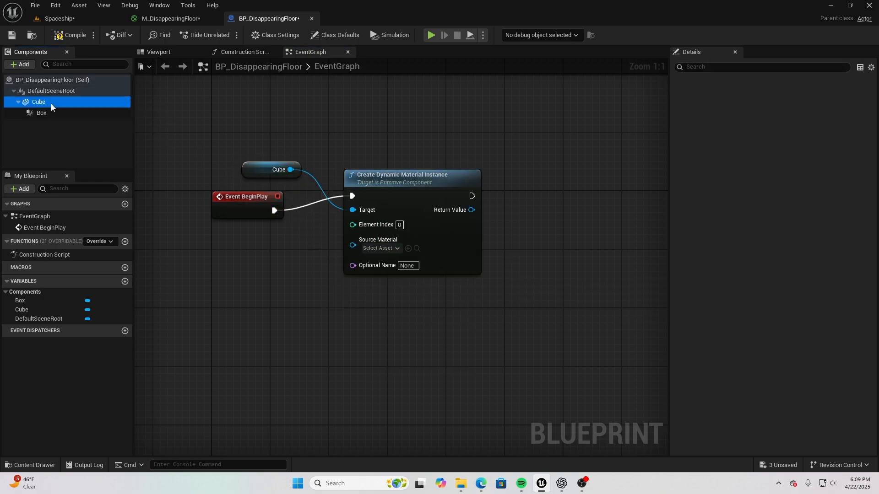
left_click(796, 94)
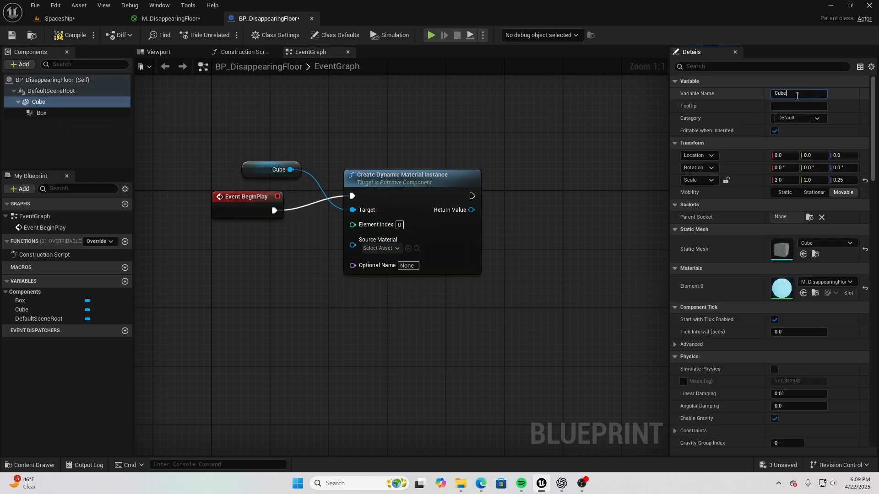
type("Floor")
key("Return")
- Set the Source Material of the Create Dynamic Material Instance node to M_DisappearingFloor
left_click_drag(419, 188, 422, 197)
right_click_drag(520, 251, 443, 248)
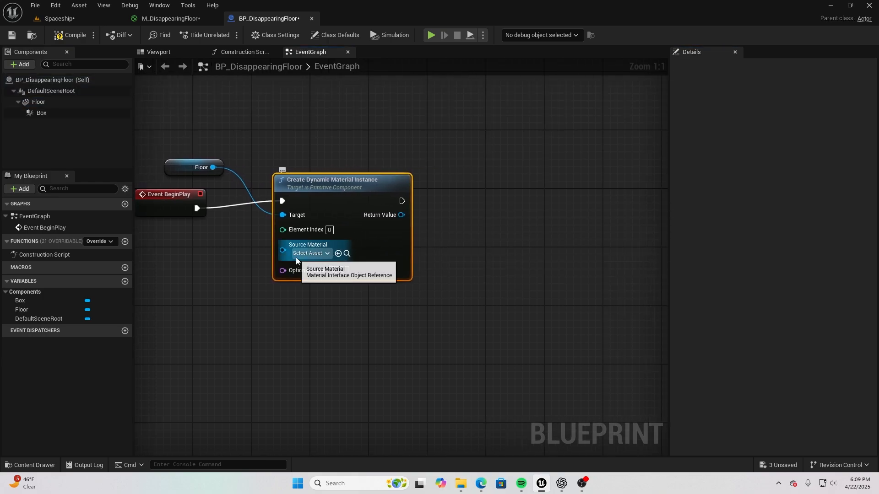
right_click_drag(249, 257, 271, 255)
left_click(332, 255)
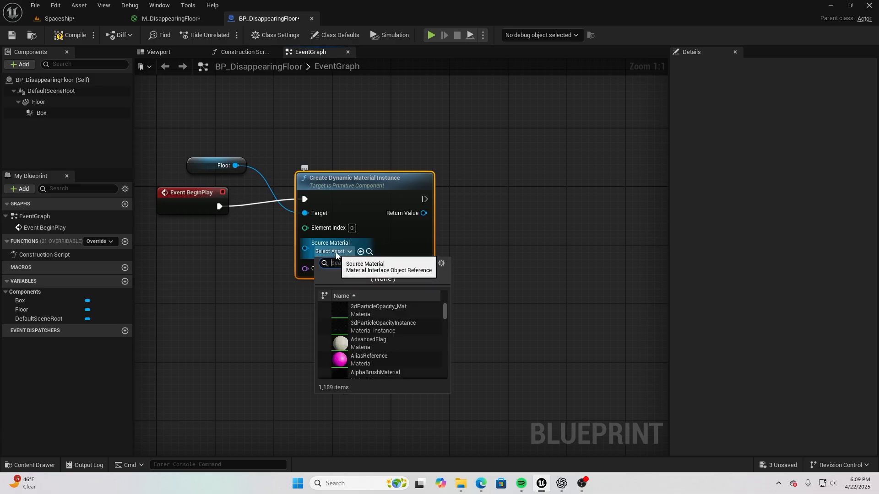
type("m_dis")
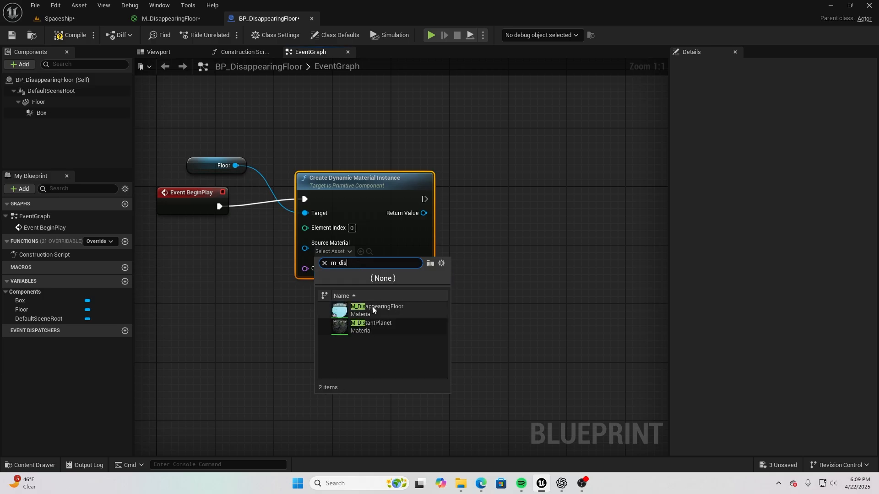
left_click(373, 306)
right_click_drag(328, 303, 366, 295)
left_click(201, 168)
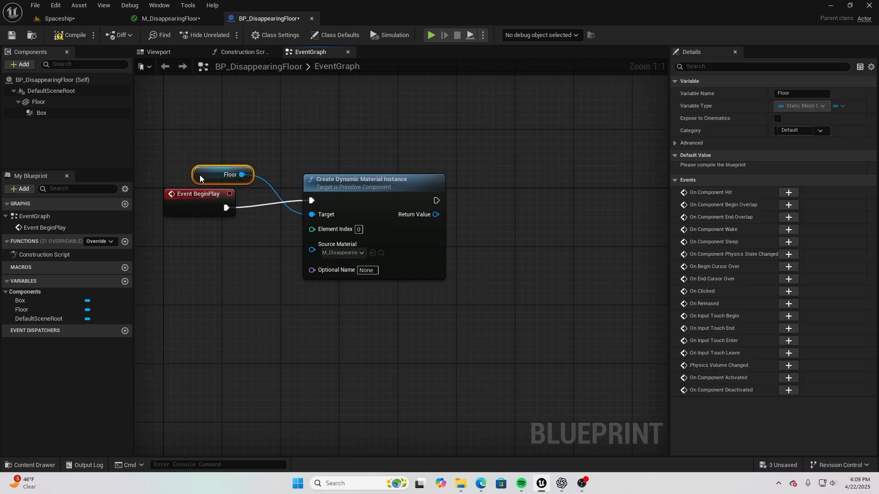
- Promote the Create Dynamic Material Instance node's Return Value to a variable and align the SET node beside it
right_click_drag(438, 214, 385, 207)
left_click_drag(387, 208, 419, 210)
left_click(408, 200)
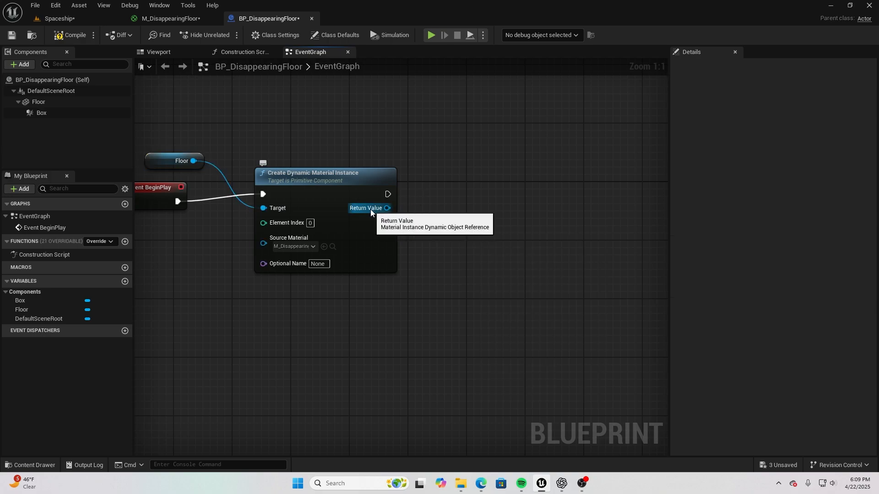
right_click(371, 209)
left_click(403, 238)
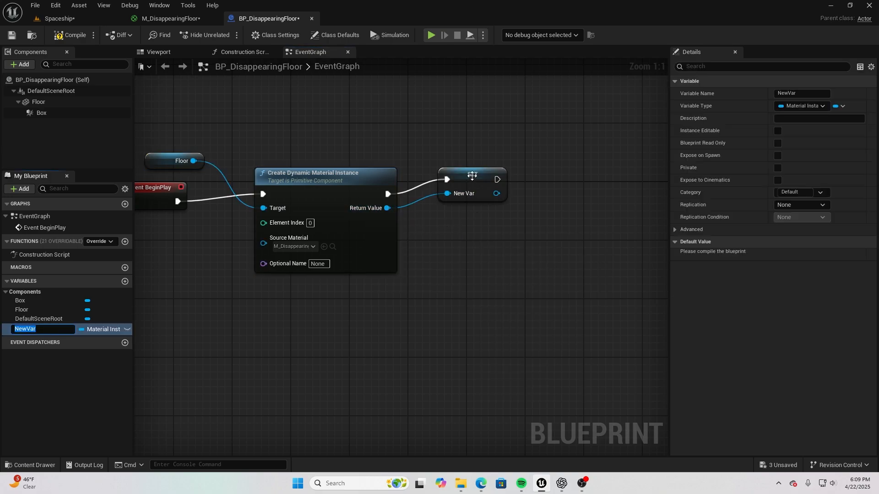
left_click_drag(469, 196, 454, 193)
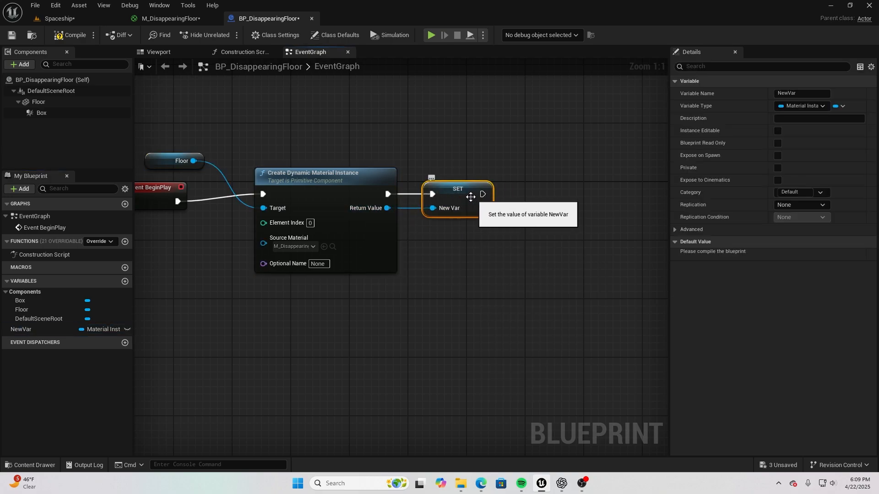
- Name the promoted variable "Material instance"
left_click(795, 94)
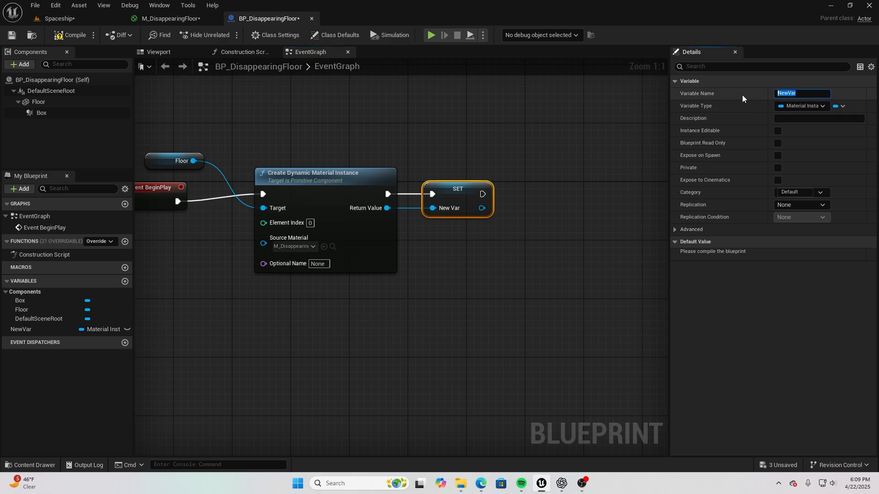
key("BackSpace")
type("Material instance")
key("Return")
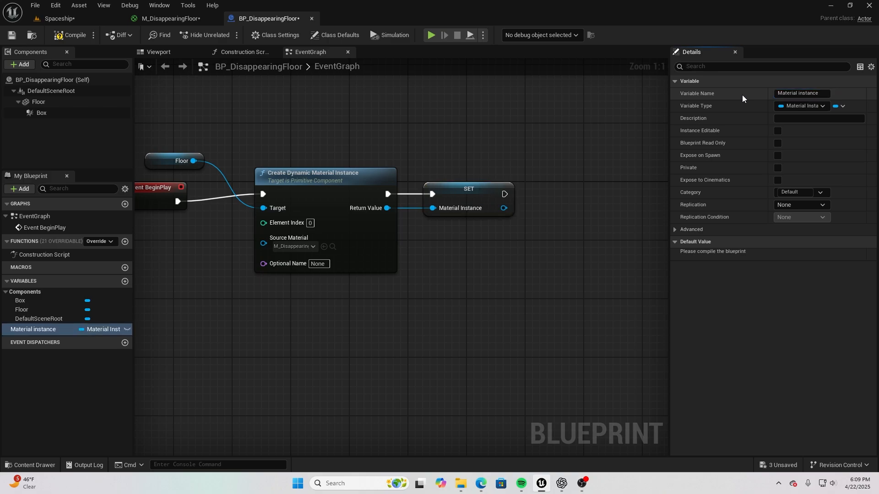
- From the SET node's Material Instance output, add a Set Scalar Parameter Value (Material instance) node
right_click_drag(574, 159, 485, 164)
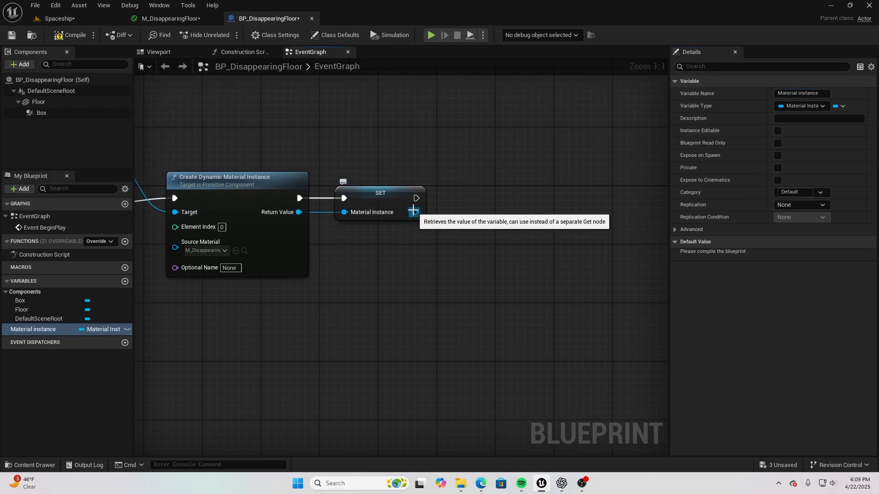
left_click_drag(414, 211, 456, 211)
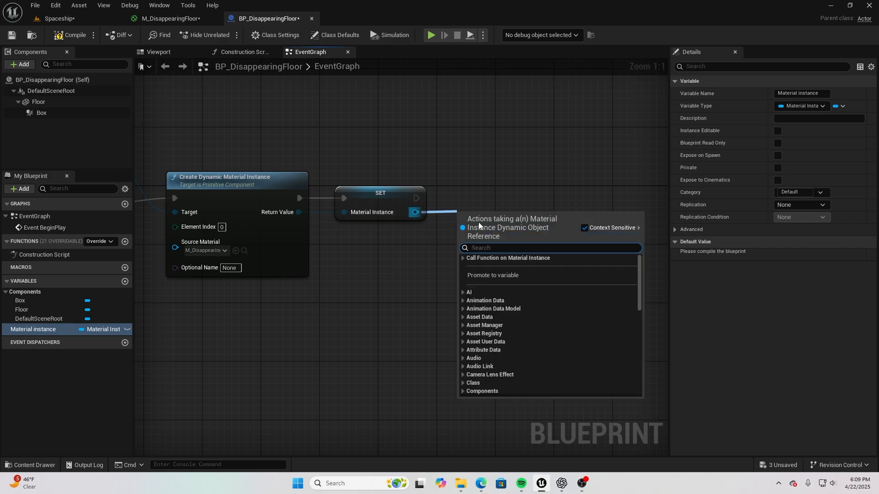
type("Scaler")
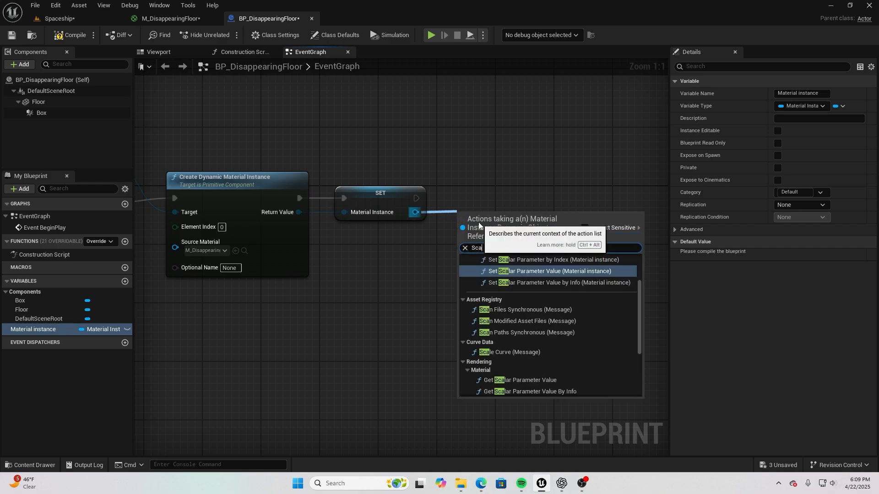
key("BackSpace")
key("BackSpace")
key("BackSpace")
key("BackSpace")
key("BackSpace")
key("BackSpace")
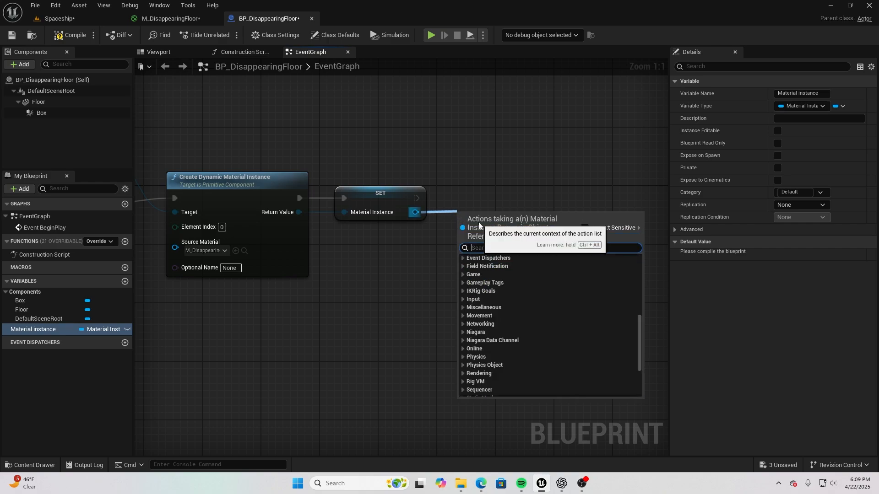
type("set sca")
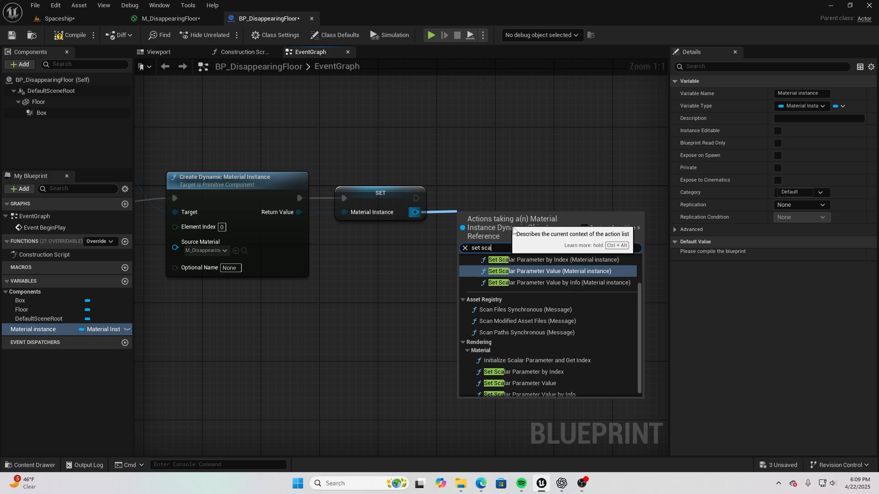
left_click(592, 271)
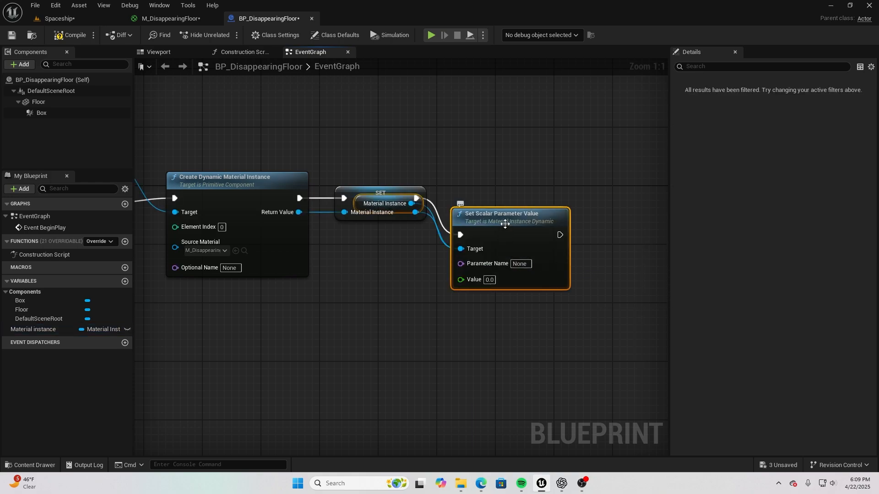
- Place the Set Scalar Parameter Value node beside the SET node and its extra Material Instance getter beneath it
left_click_drag(505, 224, 527, 183)
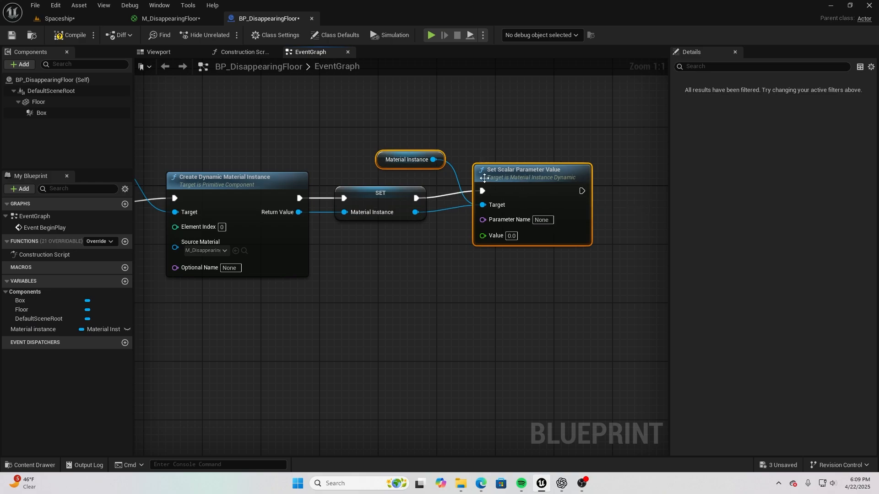
left_click(381, 160)
left_click_drag(380, 163, 483, 263)
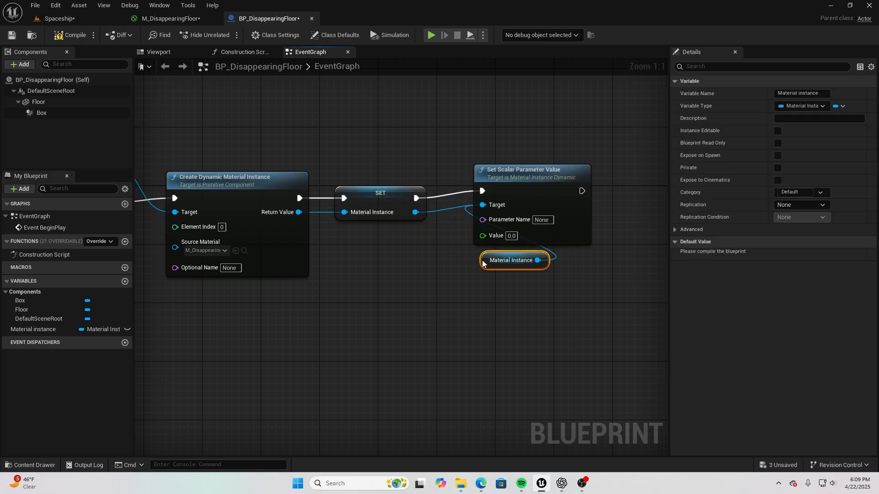
left_click(443, 262)
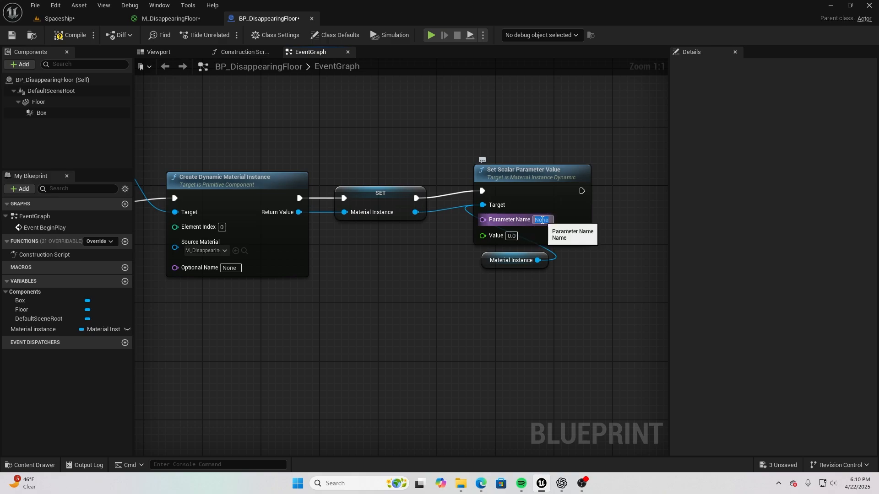
- Set the Parameter Name of the Set Scalar Parameter Value node to DisappearingFloor, glancing at the M_DisappearingFloor material graph for reference
left_click(542, 220)
left_click(169, 18)
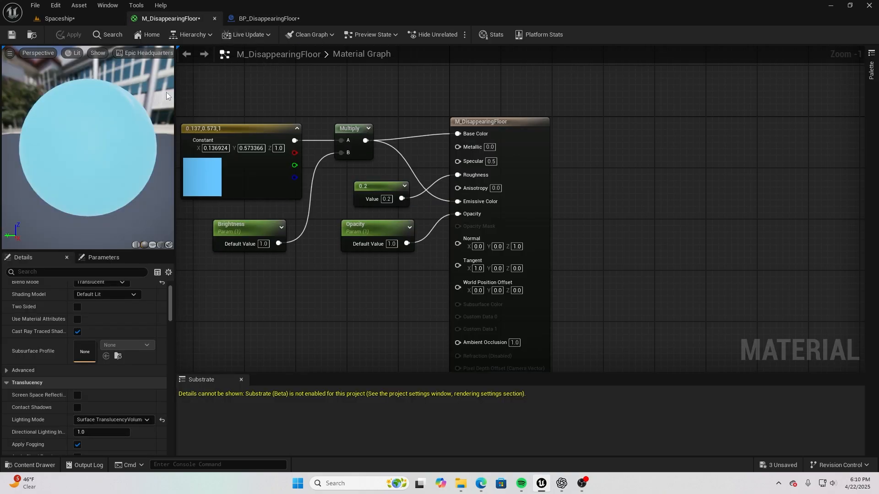
left_click(259, 20)
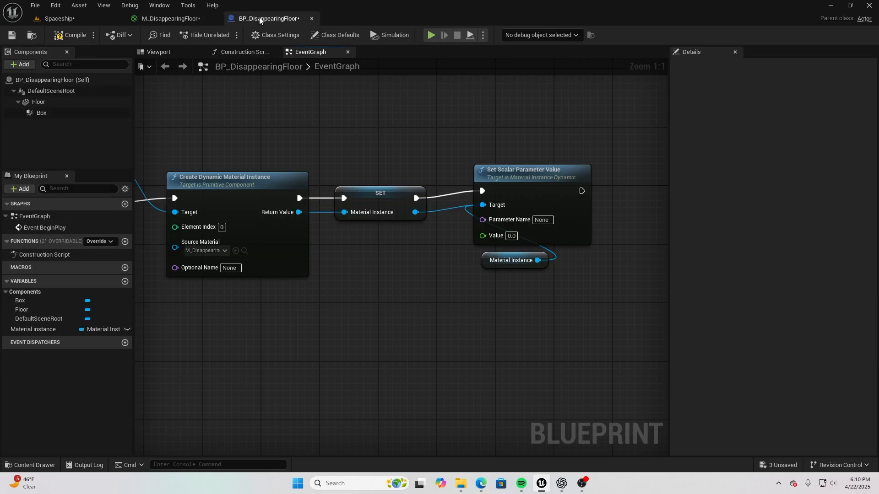
left_click(542, 220)
type("Dis")
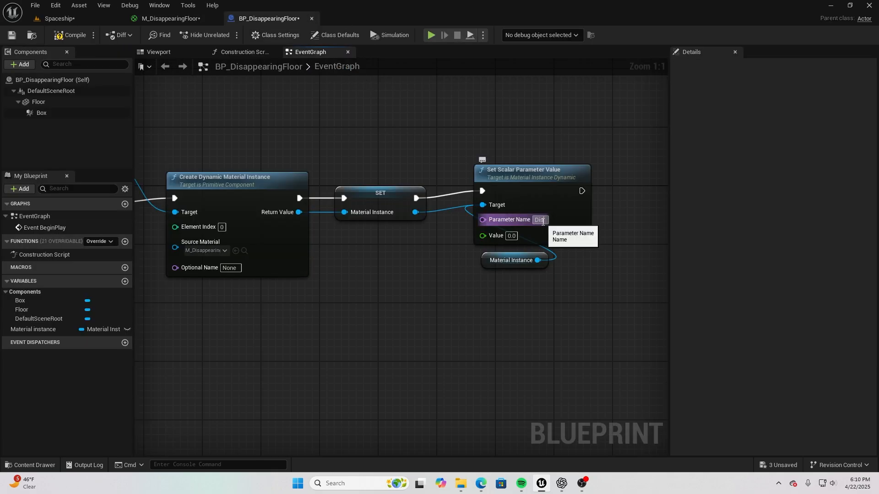
type("appearing")
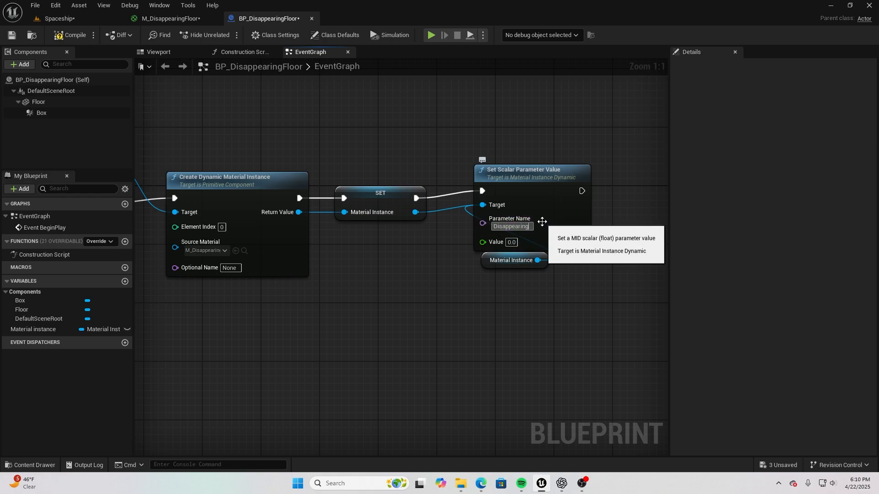
type("Floor")
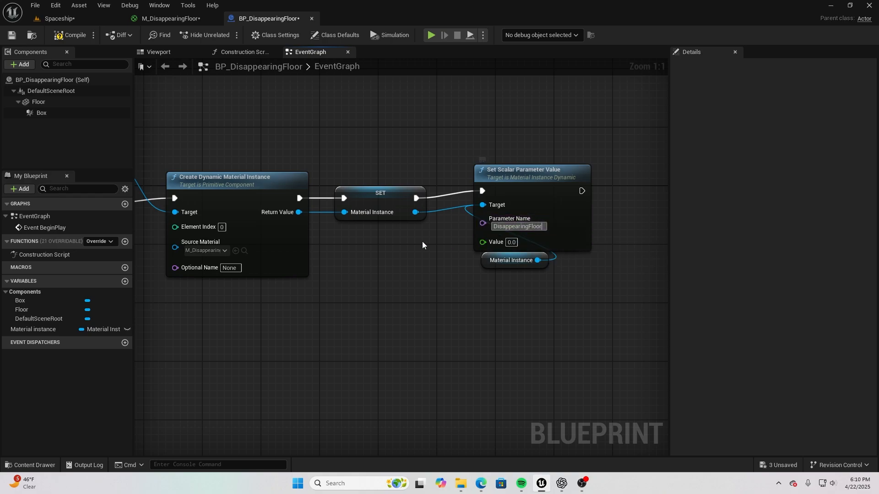
left_click(422, 240)
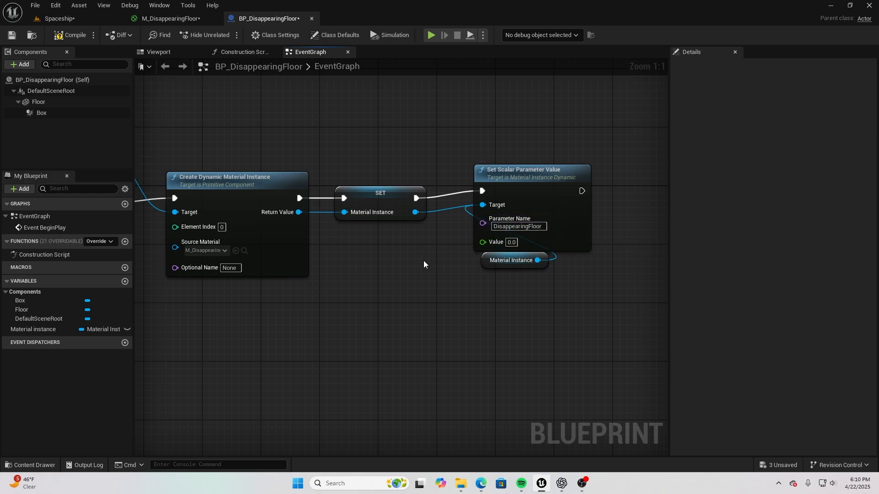
- Add an On Component Begin Overlap event for the Box component to the event graph
right_click_drag(426, 264, 471, 226)
scroll(504, 220, "down", 1)
scroll(504, 219, "down", 1)
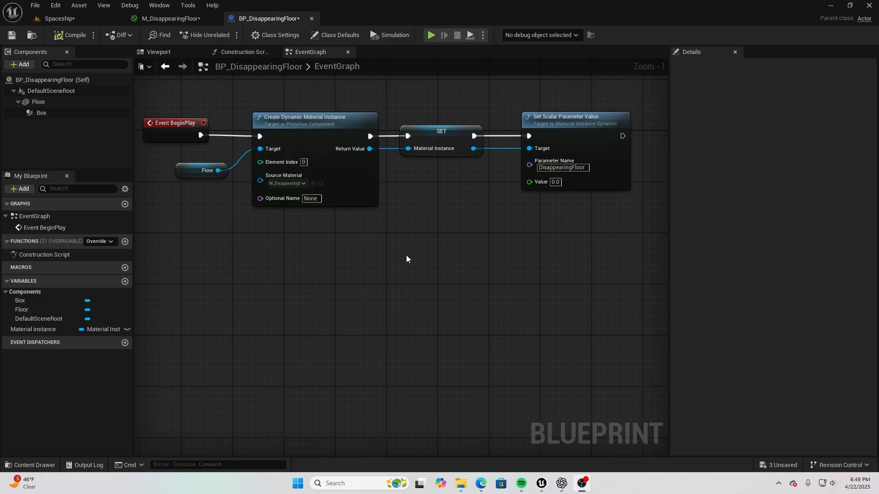
mouse_move(407, 259)
right_mouse_down()
mouse_move(419, 258)
mouse_move(409, 267)
right_mouse_up()
right_click_drag(346, 267, 368, 267)
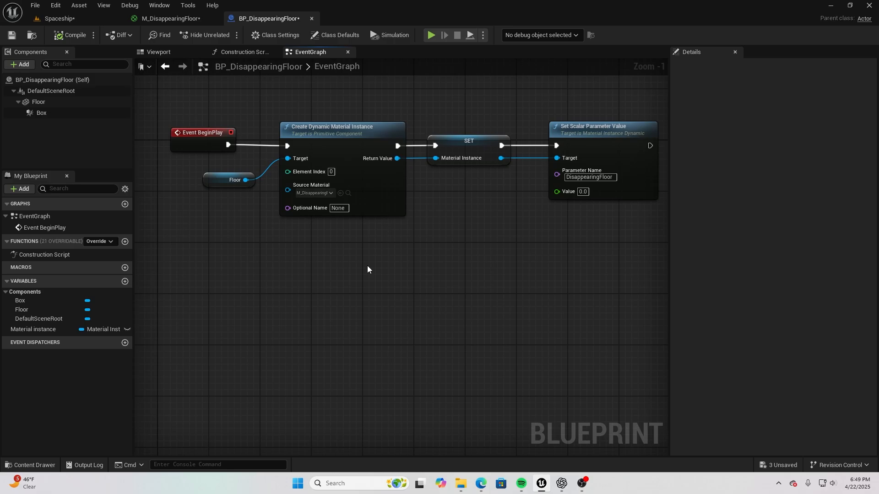
right_click_drag(368, 266, 366, 262)
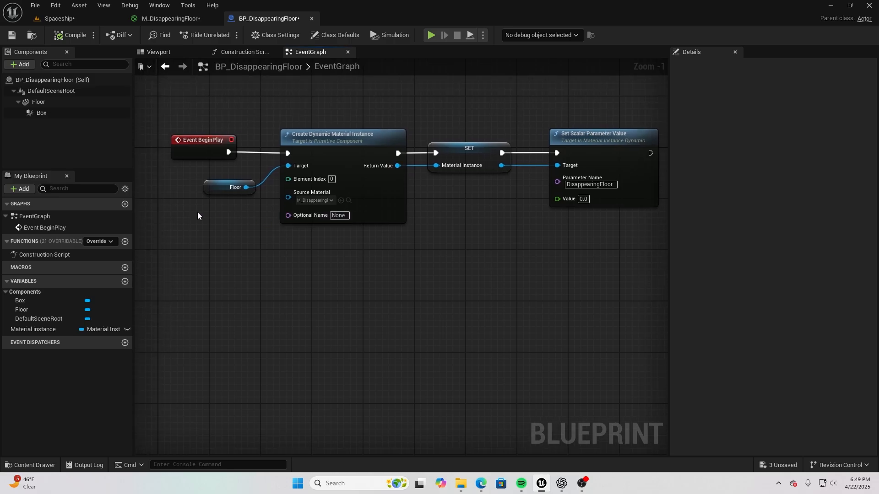
right_click(44, 116)
mouse_move(73, 143)
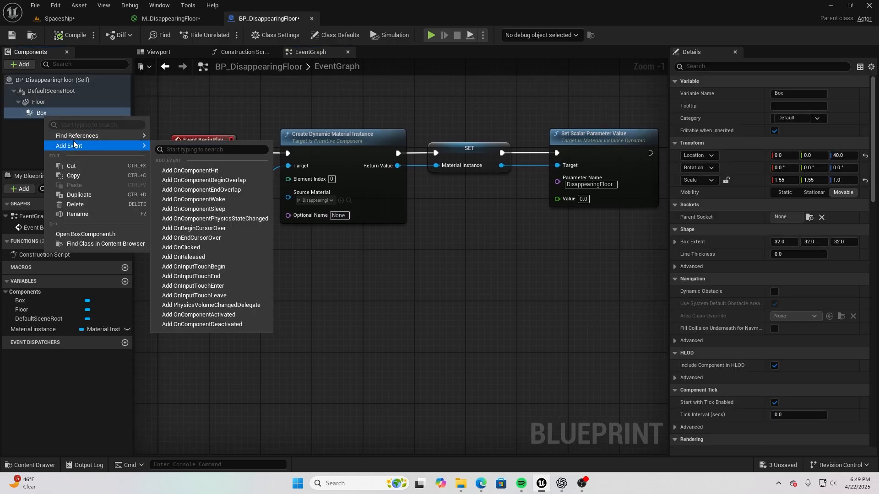
left_click(185, 180)
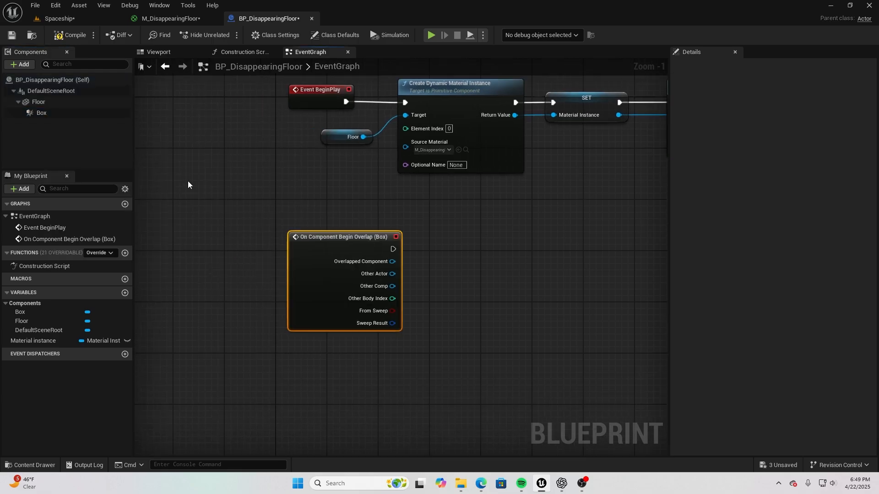
scroll(318, 197, "up", 1)
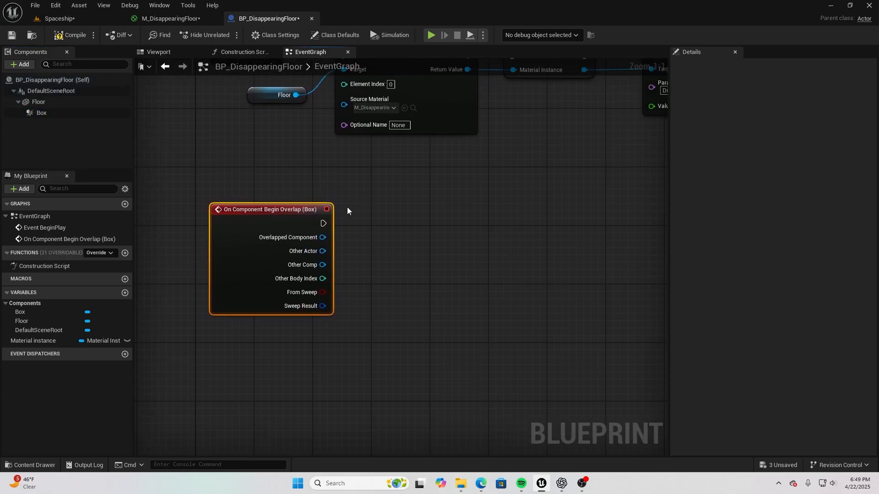
- Add a Cast To BP_ThirdPersonCharacter node from the overlap event's Other Actor output and align it beside the event
right_click_drag(357, 218, 338, 234)
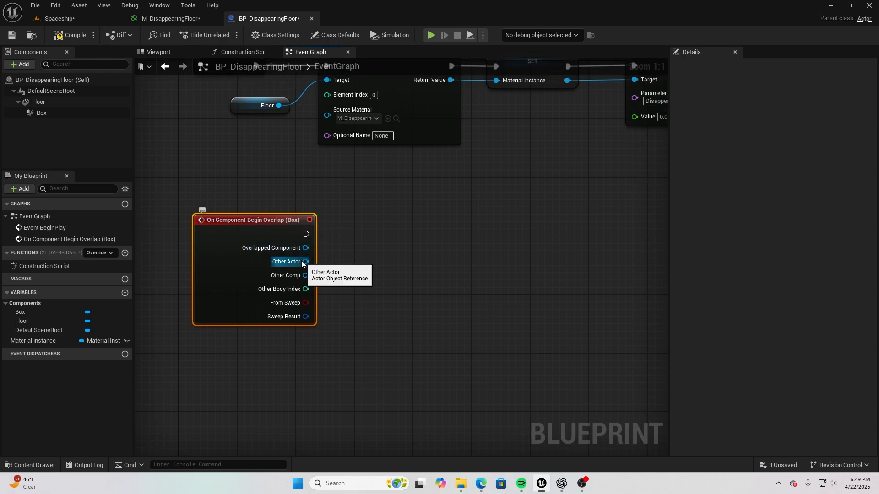
left_click_drag(302, 261, 353, 242)
type("bp_")
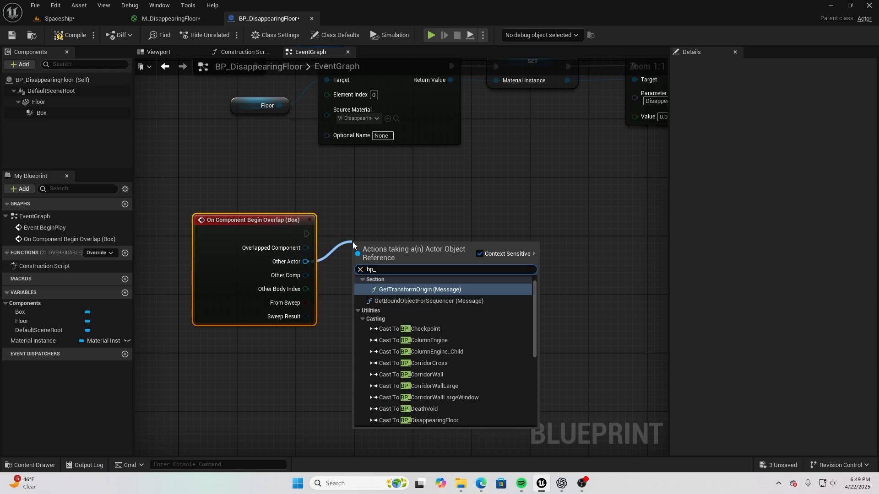
type("third")
left_click(421, 296)
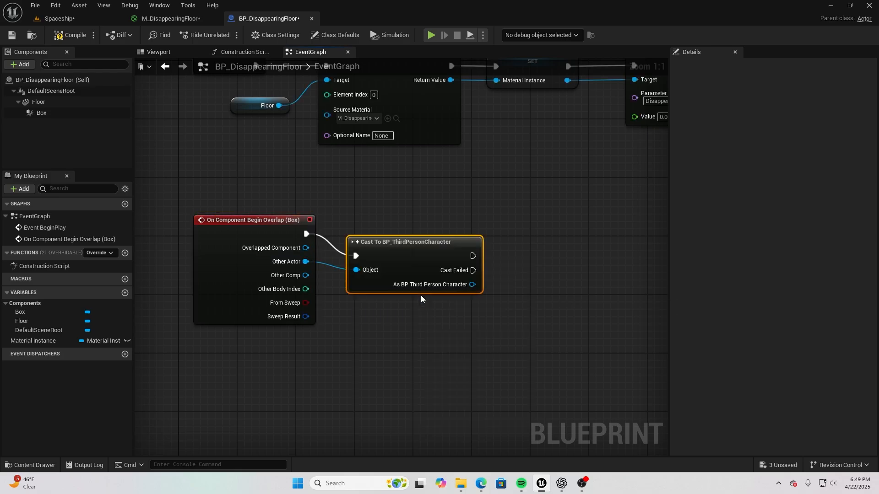
left_click_drag(417, 250, 417, 228)
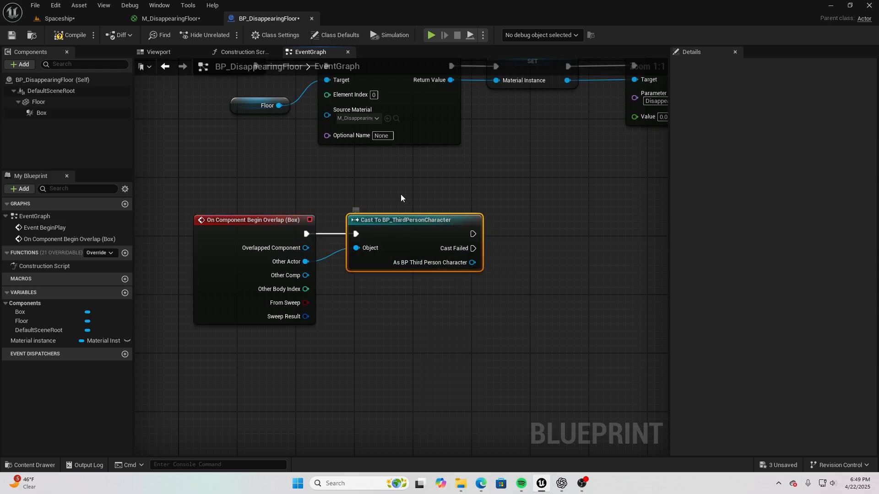
right_click_drag(401, 195, 379, 193)
left_click_drag(387, 215, 372, 215)
right_click_drag(519, 226, 495, 223)
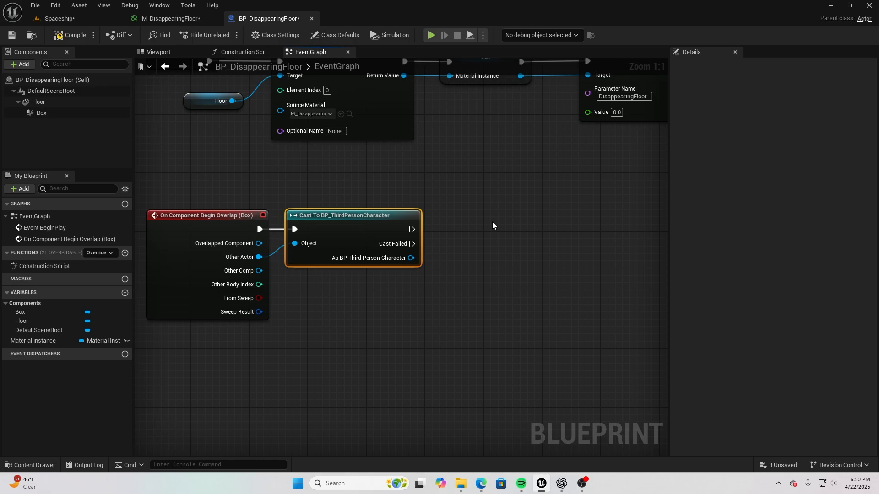
- Create a Boolean variable named IsDisappearing in the Blueprint
right_click_drag(447, 184, 414, 183)
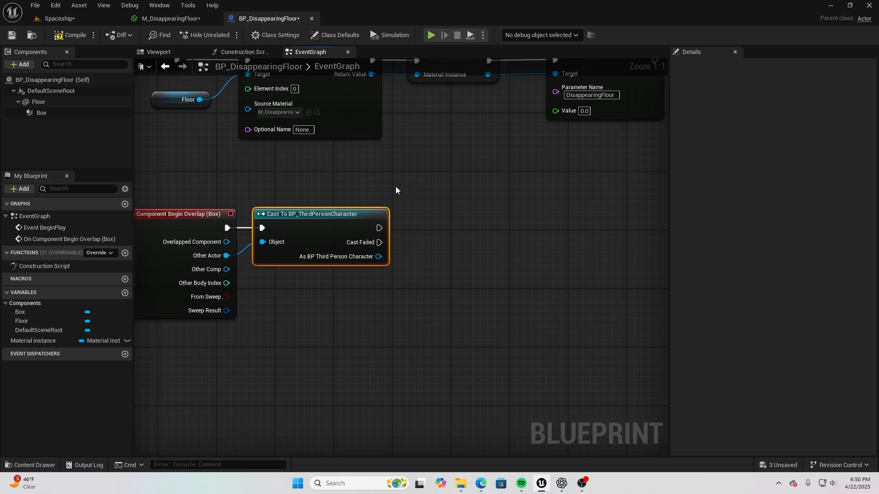
right_click_drag(315, 187, 303, 185)
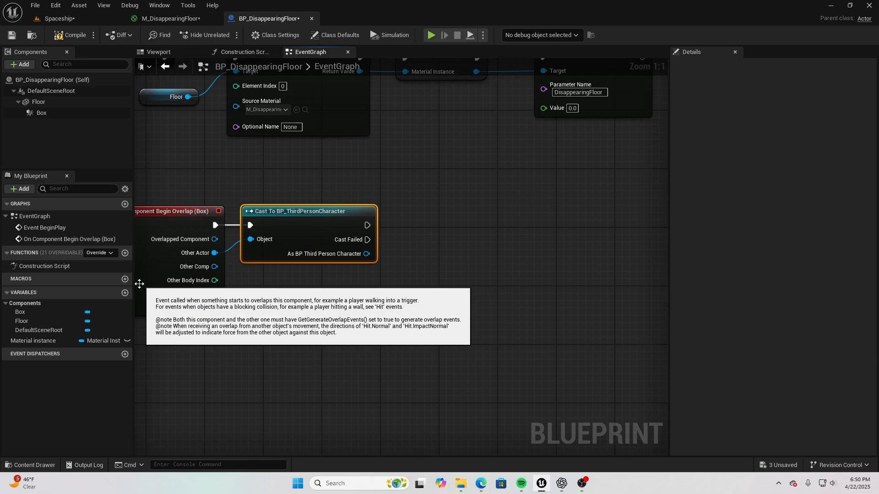
left_click(125, 292)
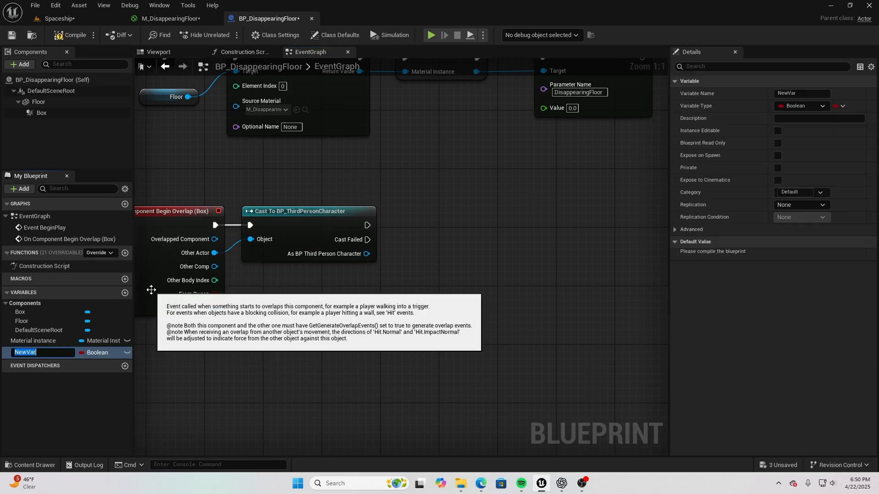
type("IsDisappearing")
key("Return")
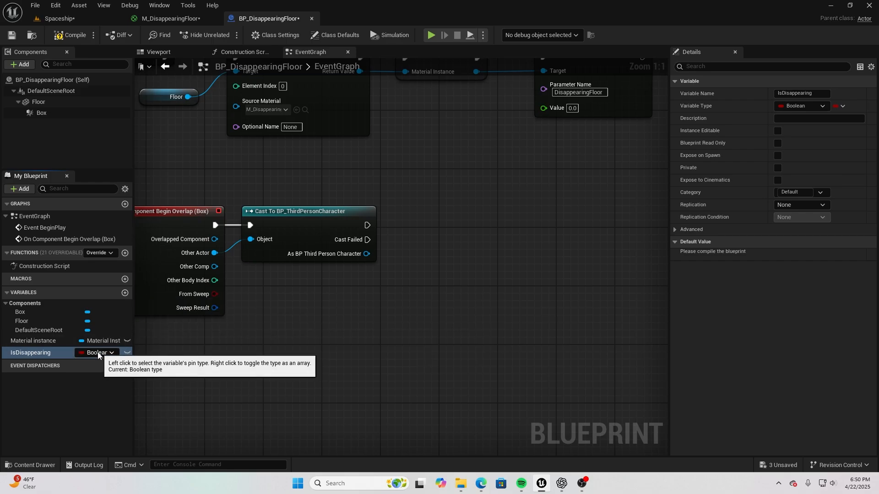
- Add an Is Disappearing getter driving a Branch node's Condition, run the Branch from the cast's success output, and tuck the getter beneath it
left_click_drag(43, 352, 427, 226)
left_click(413, 309)
type("branch")
key("Return")
left_click_drag(328, 229, 431, 219)
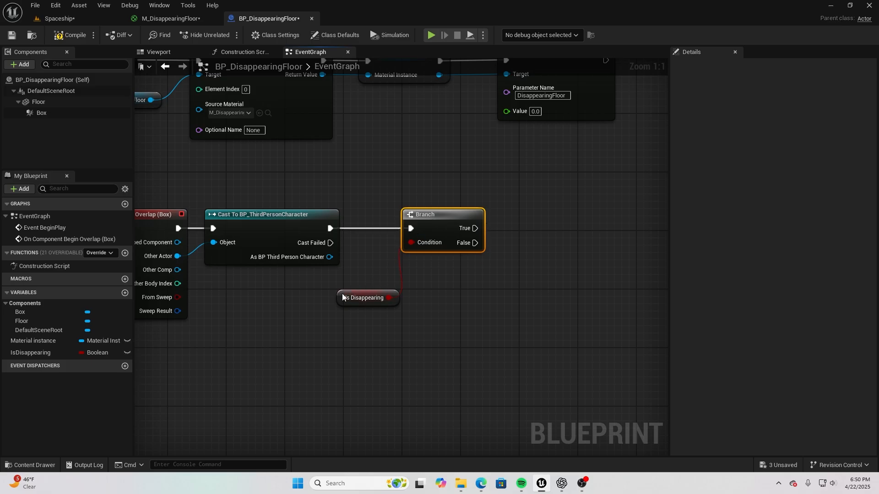
left_click_drag(343, 298, 400, 269)
- Add a SET Is Disappearing node on the Branch's False output and set its value to true
right_click_drag(465, 285, 434, 286)
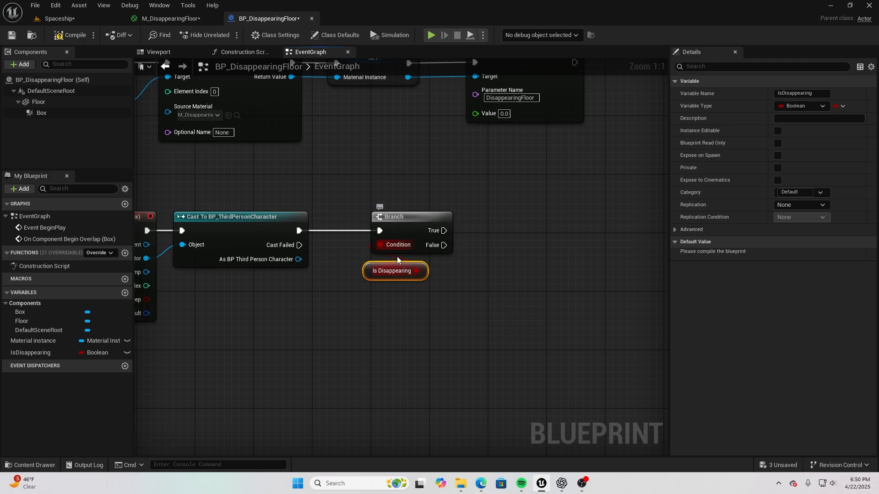
right_click_drag(444, 268, 412, 269)
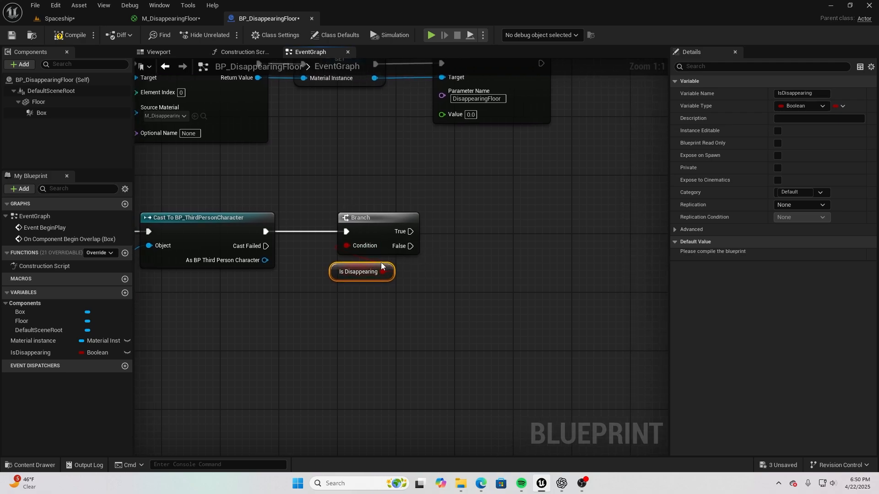
left_click_drag(405, 248, 416, 251)
left_click_drag(95, 351, 414, 251)
left_click_drag(494, 242, 471, 242)
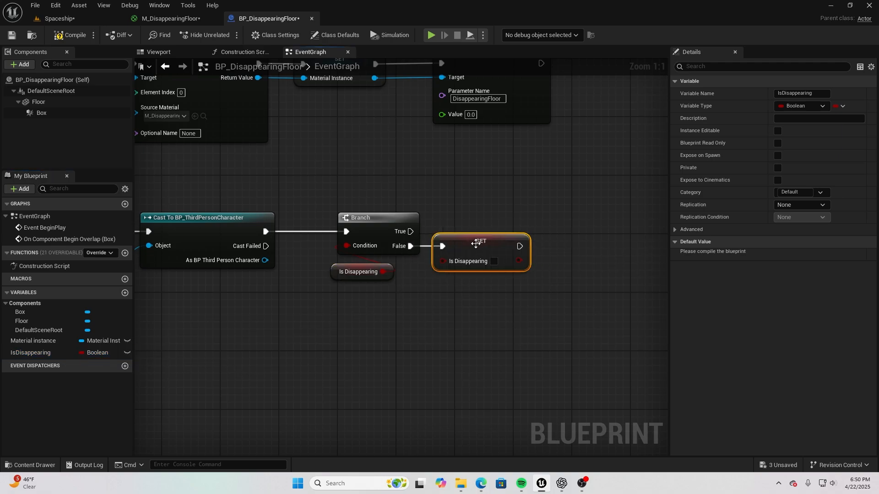
left_click(493, 262)
- Move the Branch, Is Disappearing getter and SET nodes together closer to the cast node
right_click_drag(493, 261, 400, 204)
left_click_drag(362, 204, 190, 284)
right_click_drag(286, 187, 405, 189)
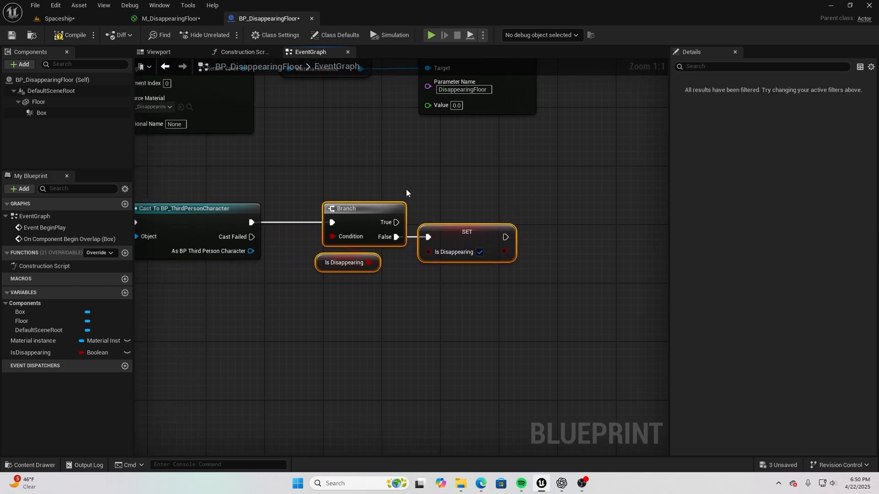
left_click_drag(366, 212, 329, 212)
left_click(441, 193)
right_click_drag(441, 193, 400, 195)
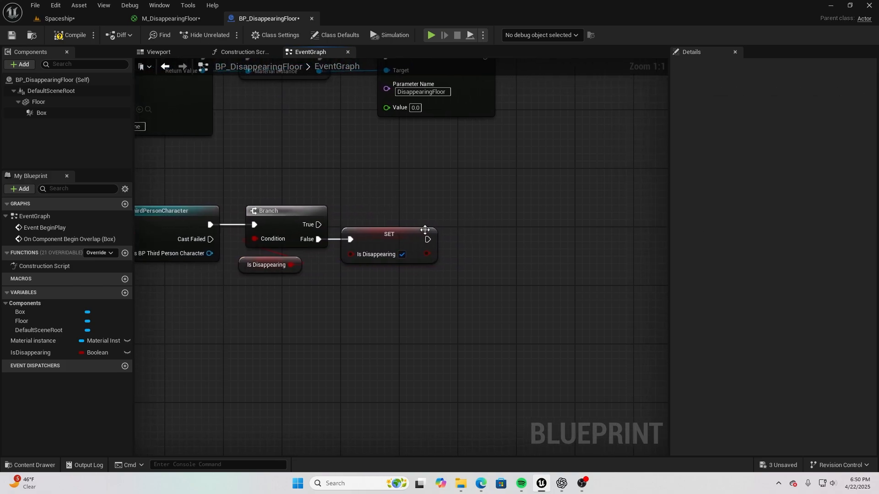
- Add a Timeline from the SET Is Disappearing node's execution output and name it DisappearingFloorTime
left_click(395, 234)
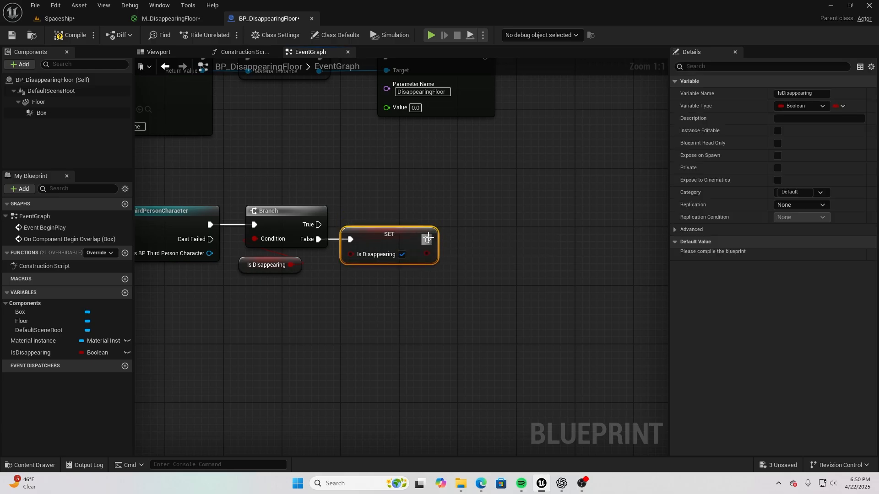
left_click_drag(427, 239, 458, 237)
type("timeline")
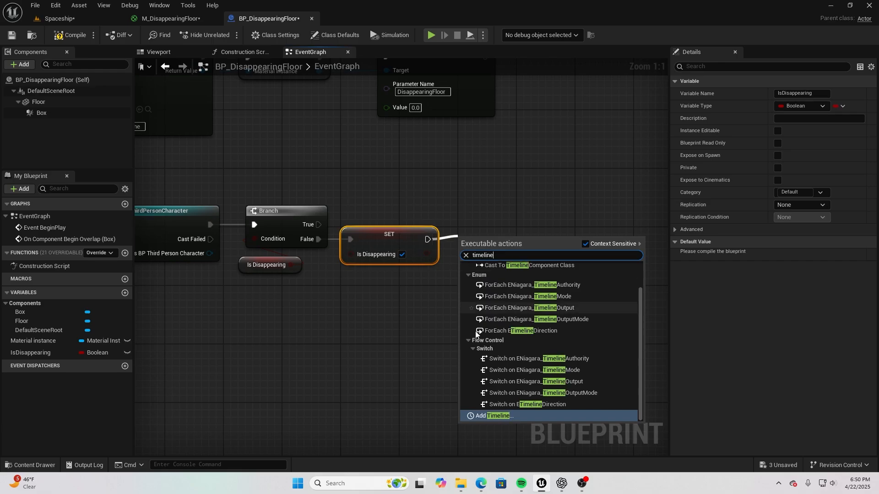
left_click(489, 415)
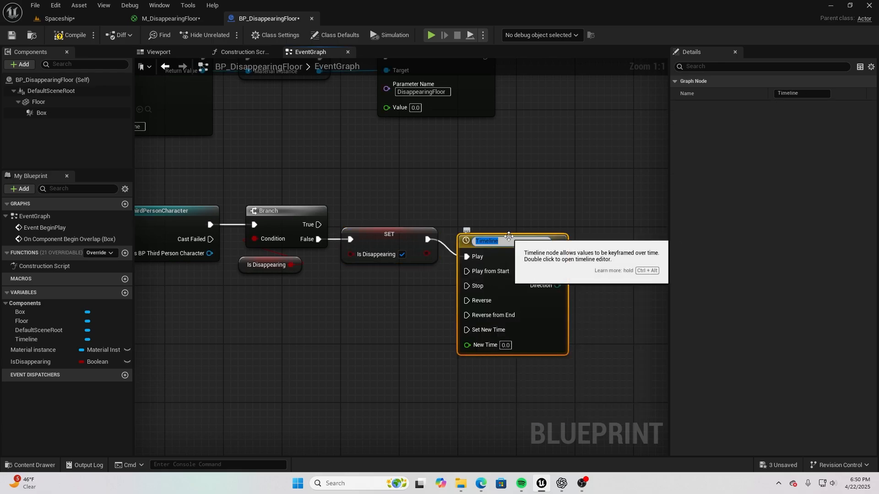
type("DisappearingFloorTime")
key("Return")
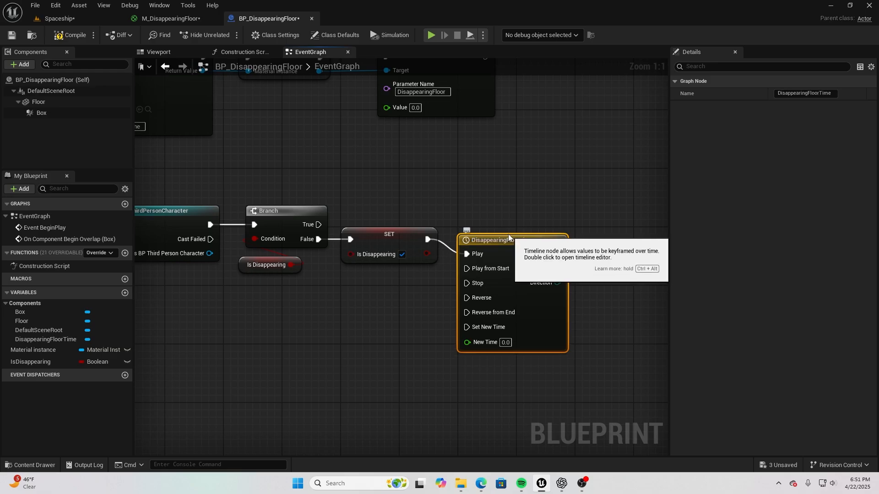
- Align the DisappearingFloorTime node with the SET node and route the SET execution output into Play from Start
right_click_drag(511, 223, 481, 181)
left_click_drag(474, 203, 474, 196)
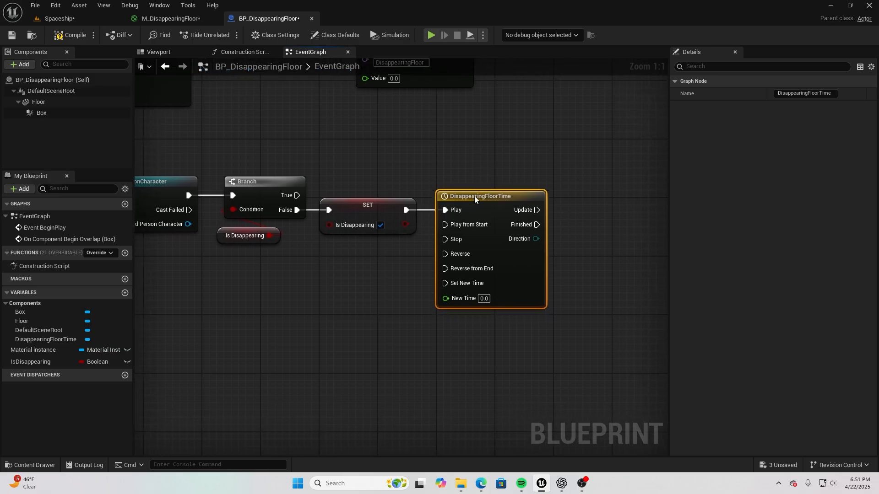
left_click_drag(406, 209, 445, 224)
- Open the DisappearingFloorTime timeline for editing and add a float track named Disappearingtrack
right_click_drag(477, 181, 436, 182)
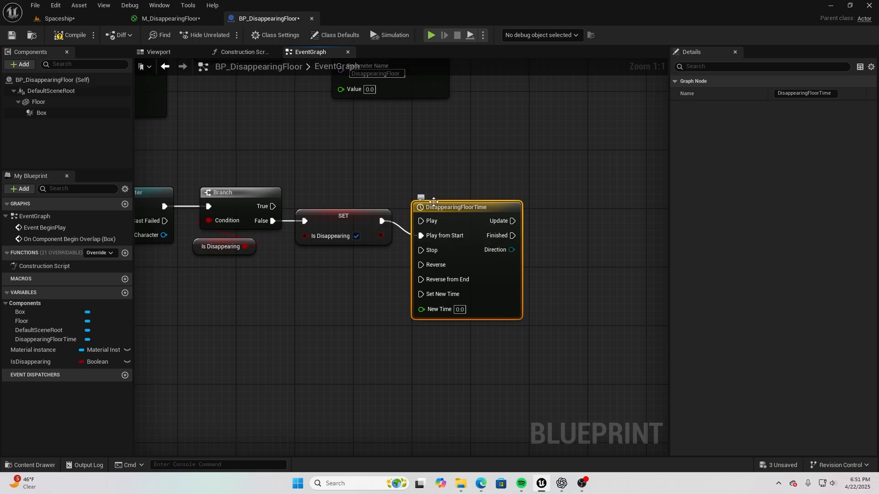
right_click_drag(486, 174, 481, 173)
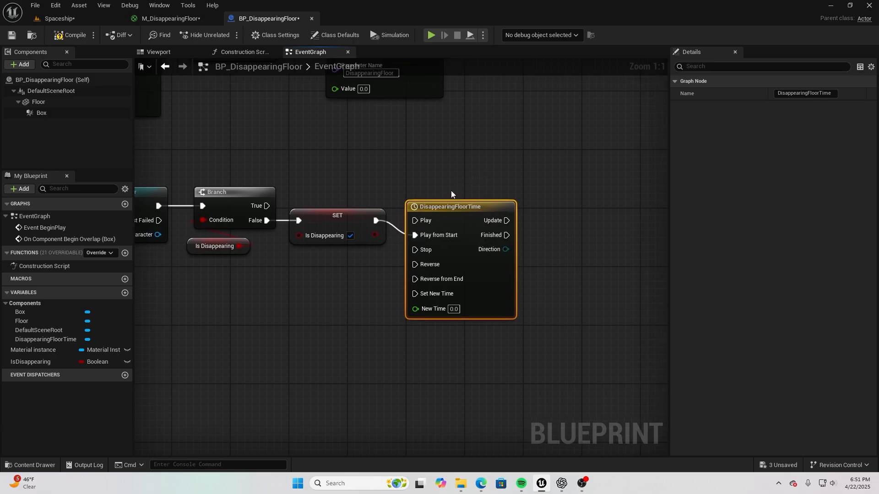
right_click_drag(450, 210, 435, 206)
double_click(435, 207)
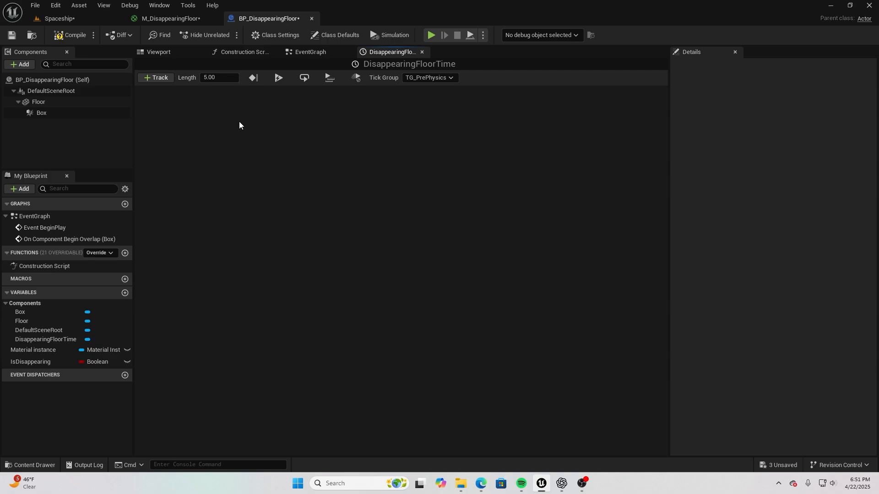
left_click(164, 79)
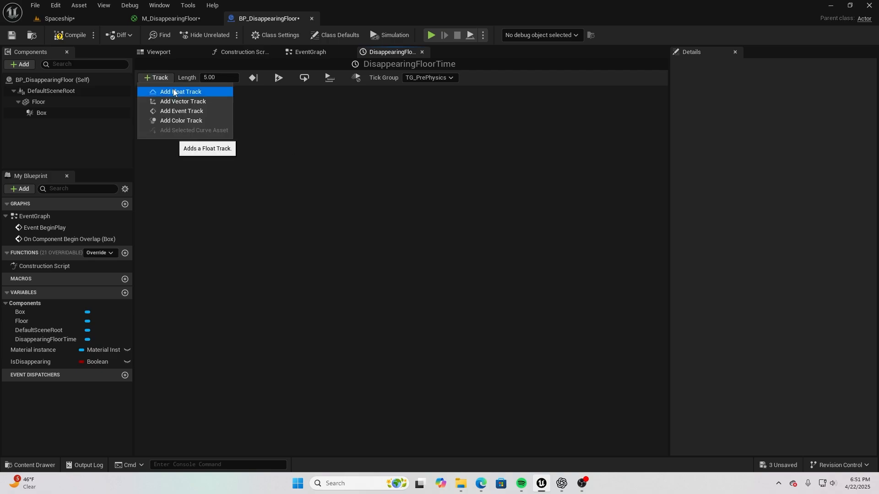
left_click(173, 88)
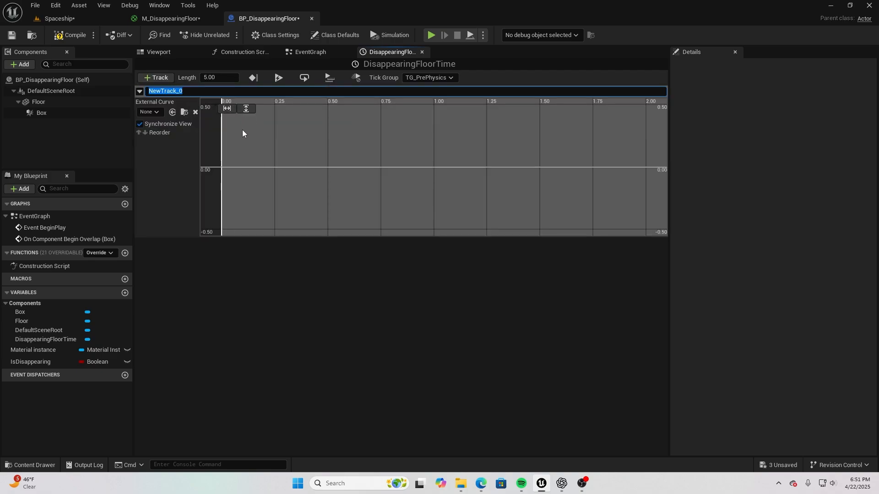
type("Disape")
key("BackSpace")
key("BackSpace")
key("BackSpace")
type("appearingFloor")
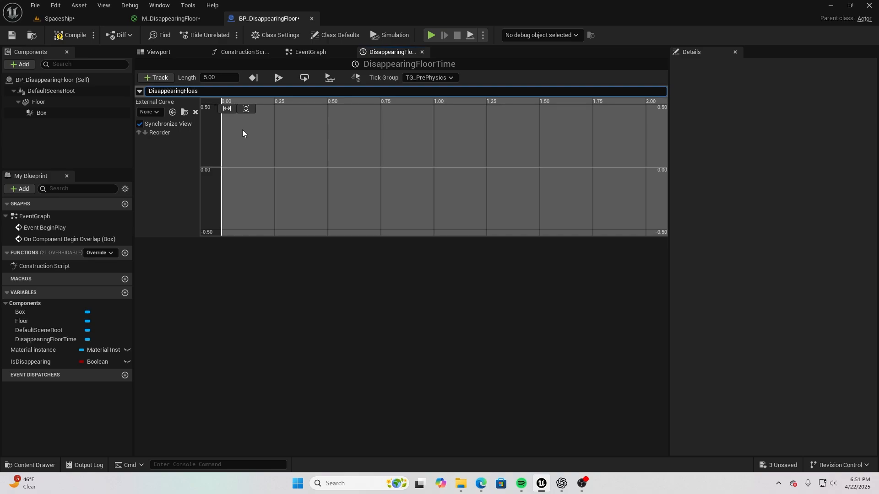
key("BackSpace")
key("BackSpace")
key("BackSpace")
key("BackSpace")
key("BackSpace")
type("track")
key("Return")
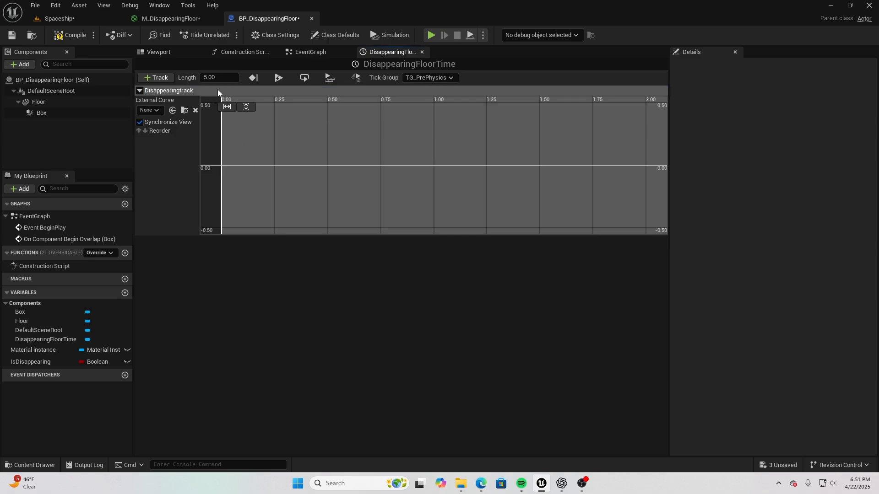
- Set the timeline's length to 3.00
left_click(215, 77)
type("3")
key("Return")
- Add a first key to Disappearingtrack at time 0 with value 1
right_click(232, 169)
left_click(243, 182)
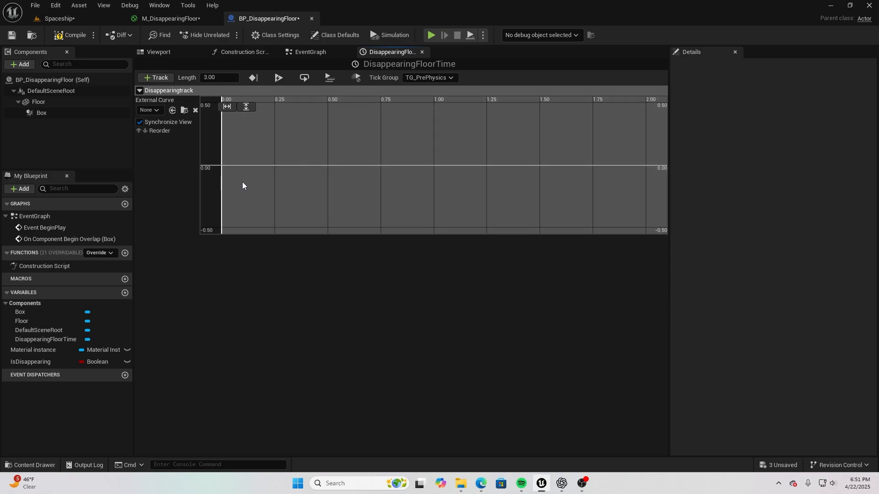
left_click(292, 106)
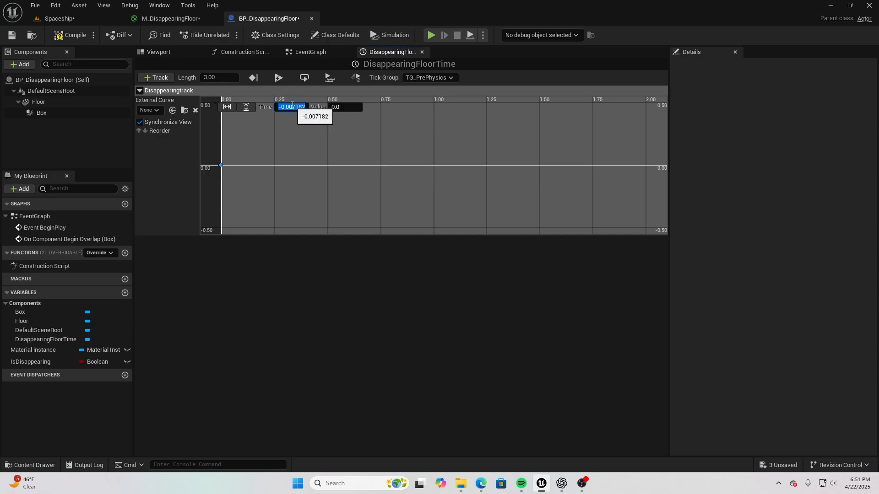
type("0")
key("Return")
left_click(338, 107)
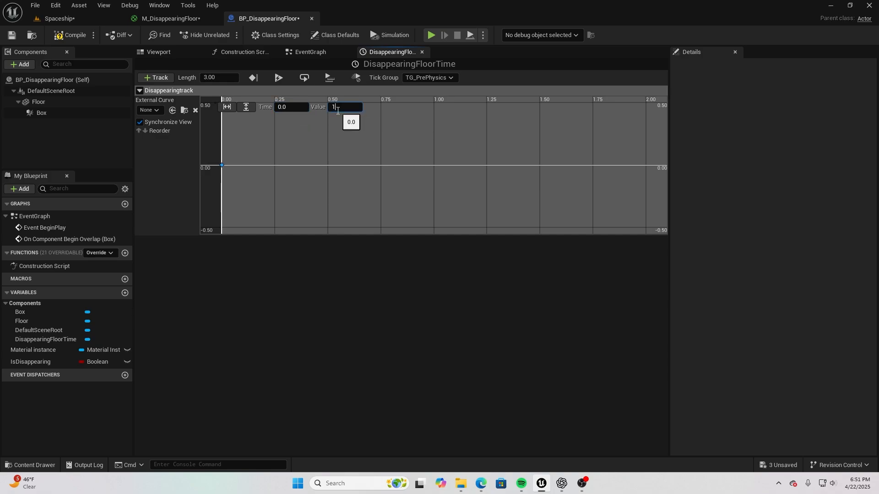
type("1")
key("Return")
- Add a second key to Disappearingtrack at time 1 with value 1
right_click(265, 165)
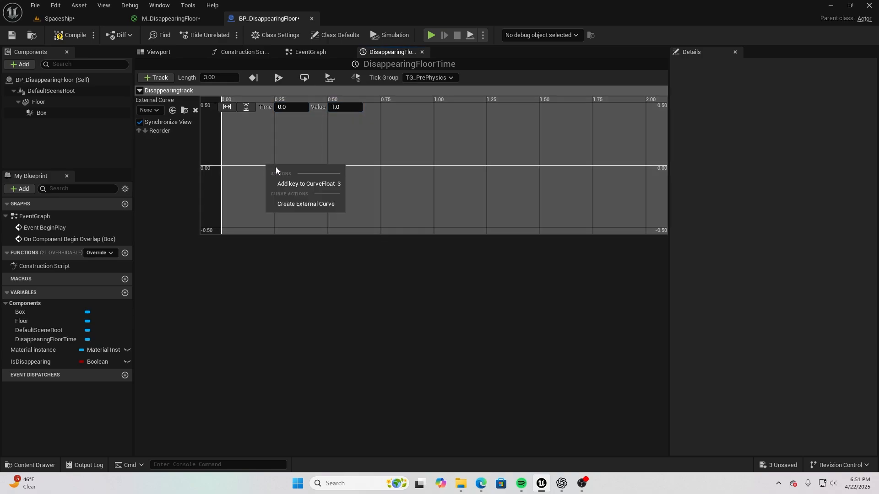
left_click(297, 183)
left_click(287, 108)
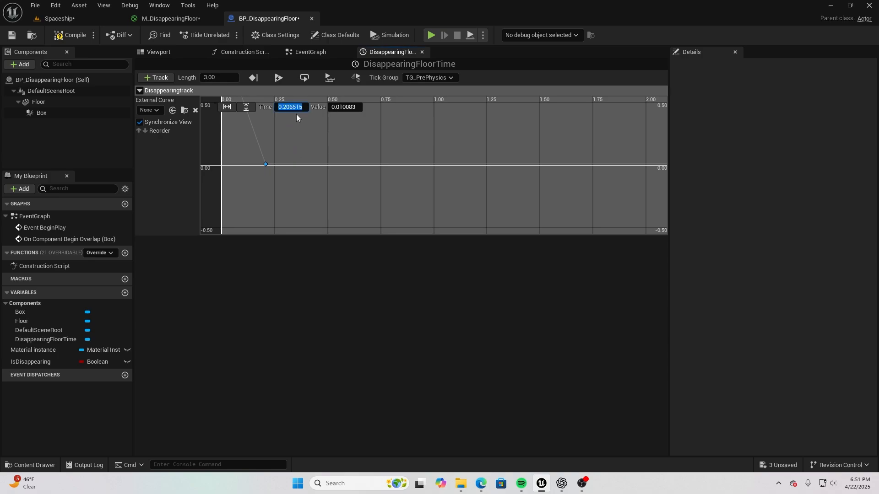
type("1")
key("Return")
left_click(345, 106)
type("1")
key("Return")
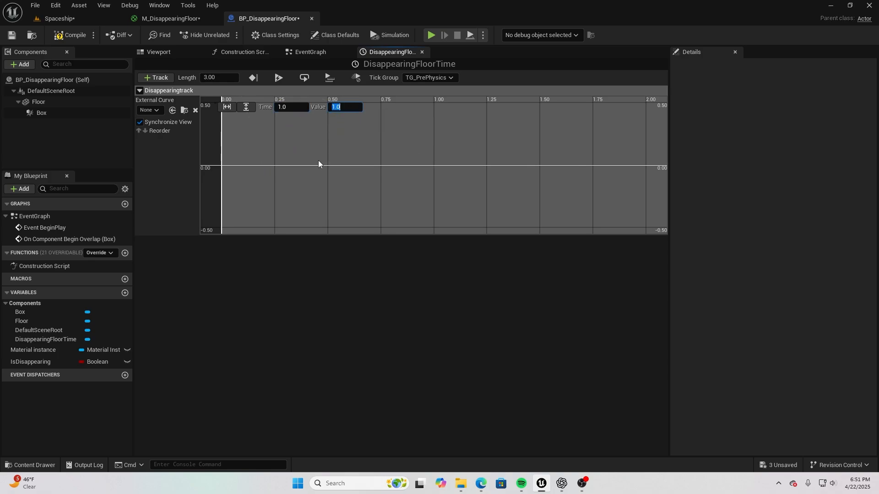
- Add a third key to Disappearingtrack at time 3 with value 0
right_click(330, 165)
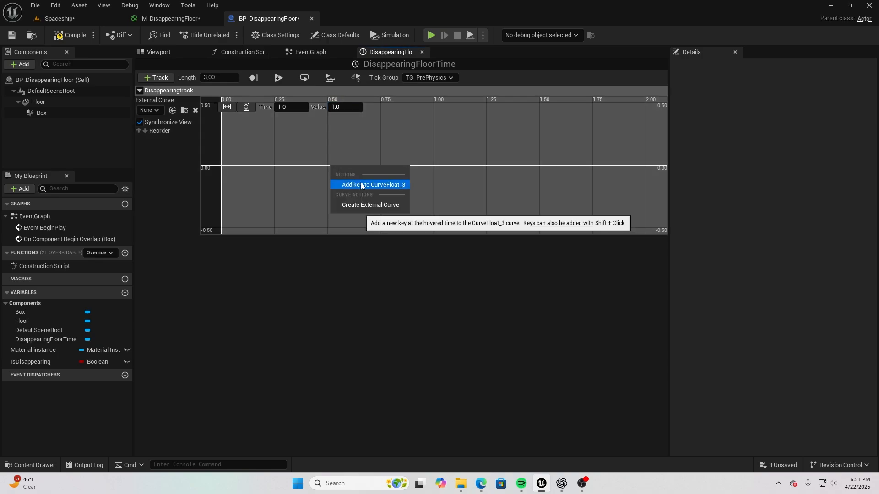
left_click(360, 183)
left_click(291, 107)
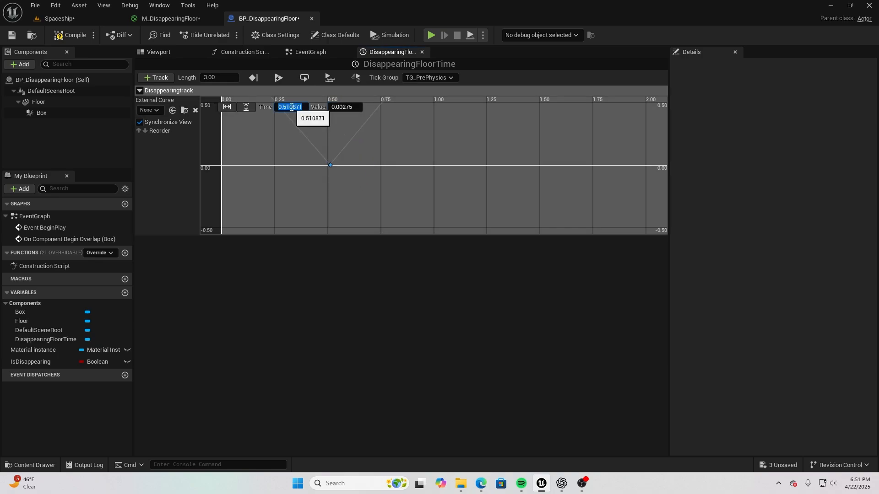
type("3")
key("Return")
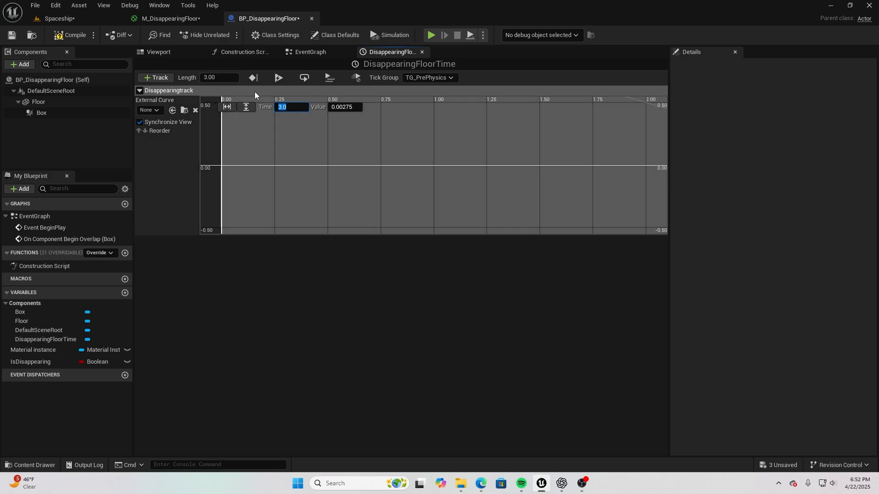
left_click(340, 107)
type("0")
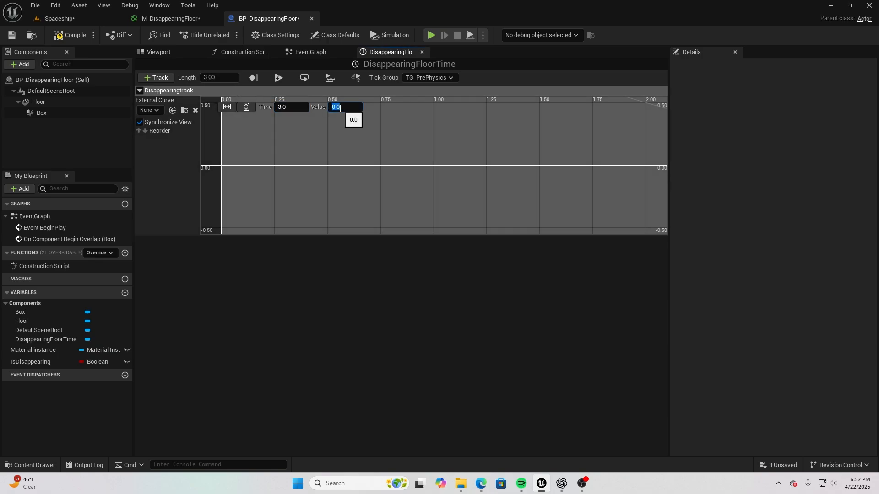
key("Return")
- Switch the keys at times 1 and 3 on Disappearingtrack to smooth curve interpolation
scroll(369, 150, "down", 6)
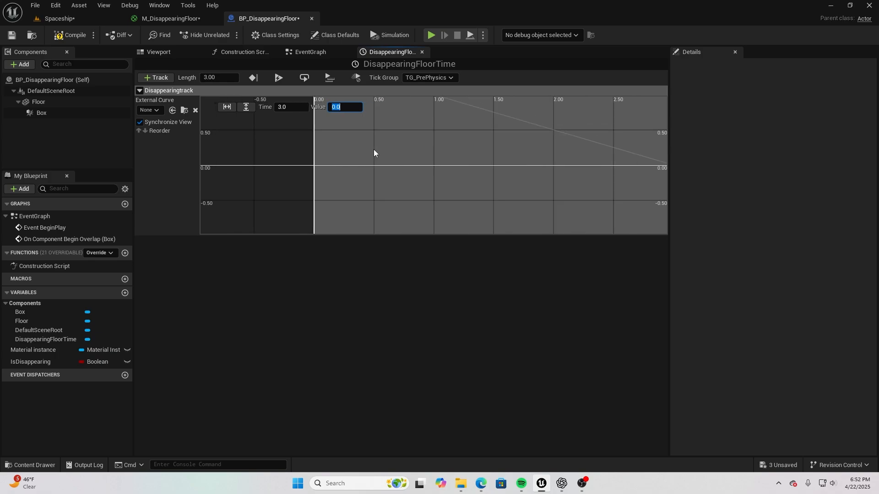
left_click(394, 148)
right_click_drag(400, 159, 334, 188)
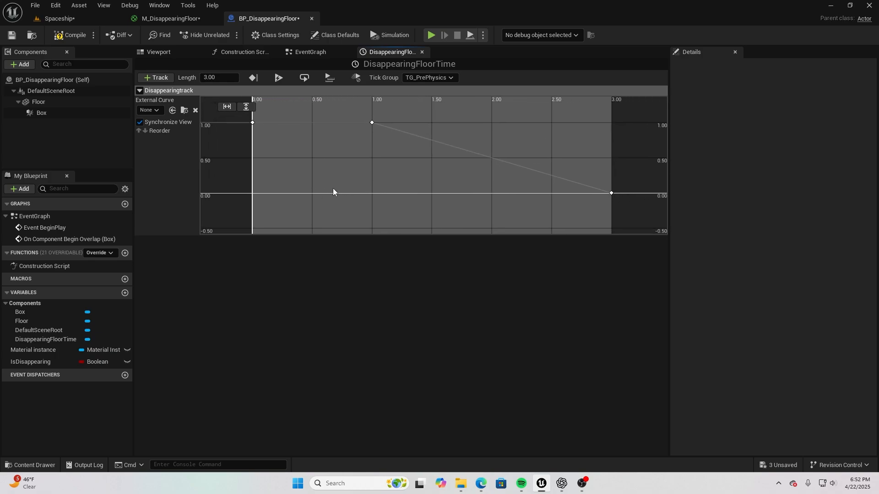
scroll(333, 188, "down", 1)
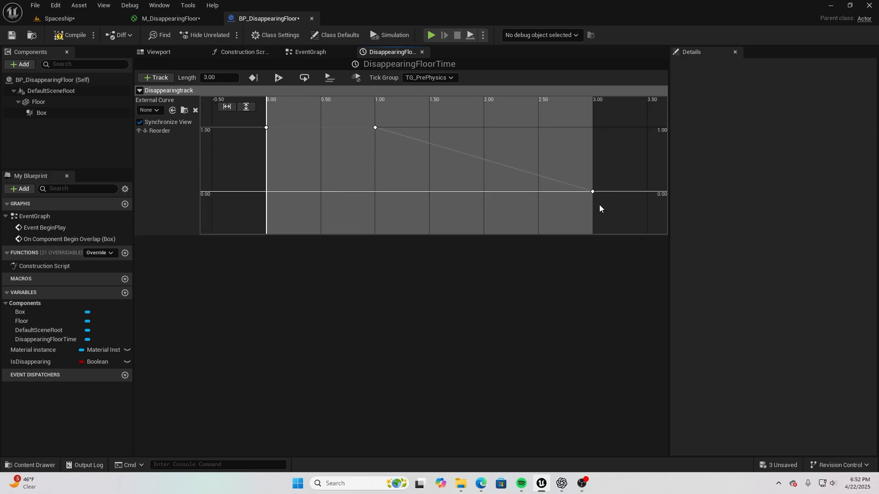
left_click_drag(600, 205, 361, 118)
right_click(375, 128)
left_click(408, 146)
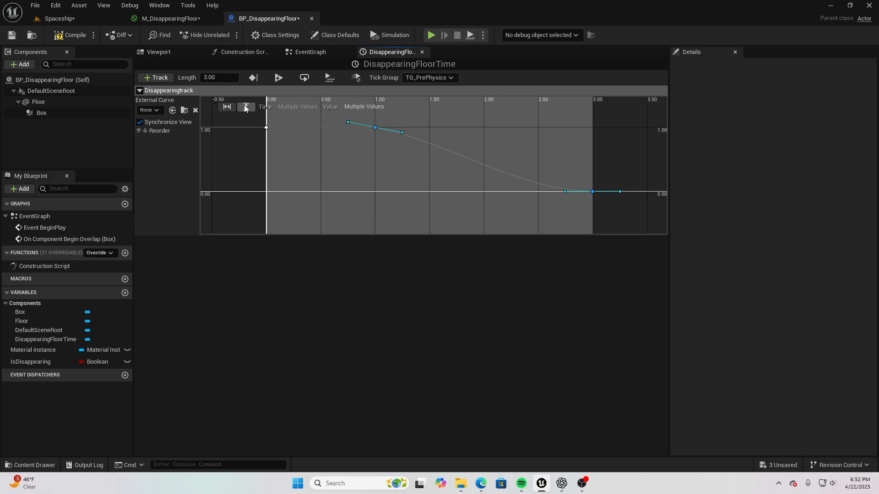
- Compile the Blueprint and return to the DisappearingFloorTime node in its event graph
left_click(69, 39)
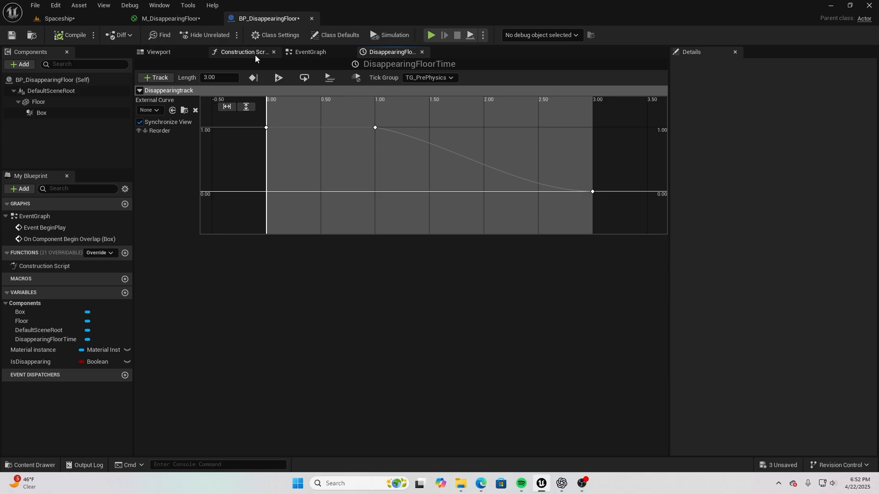
left_click(310, 51)
right_click_drag(420, 147, 335, 130)
mouse_move(368, 156)
right_mouse_down()
mouse_move(383, 153)
mouse_move(368, 151)
right_mouse_up()
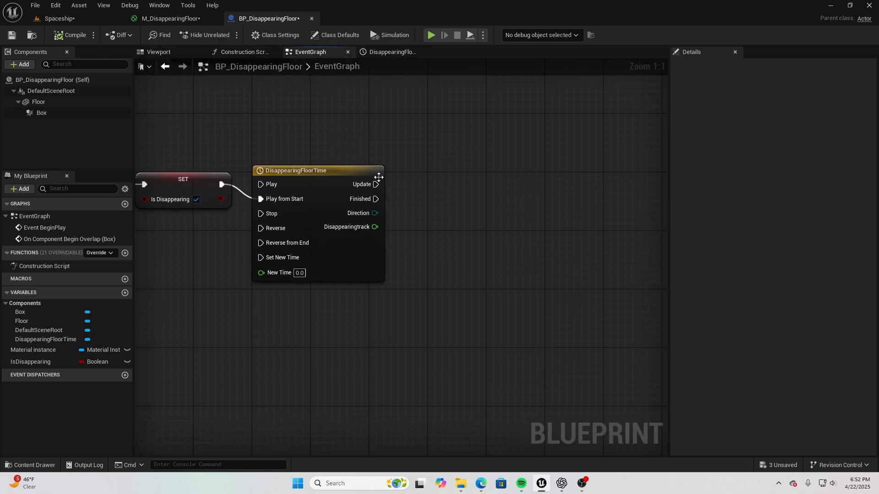
left_click_drag(376, 185, 423, 185)
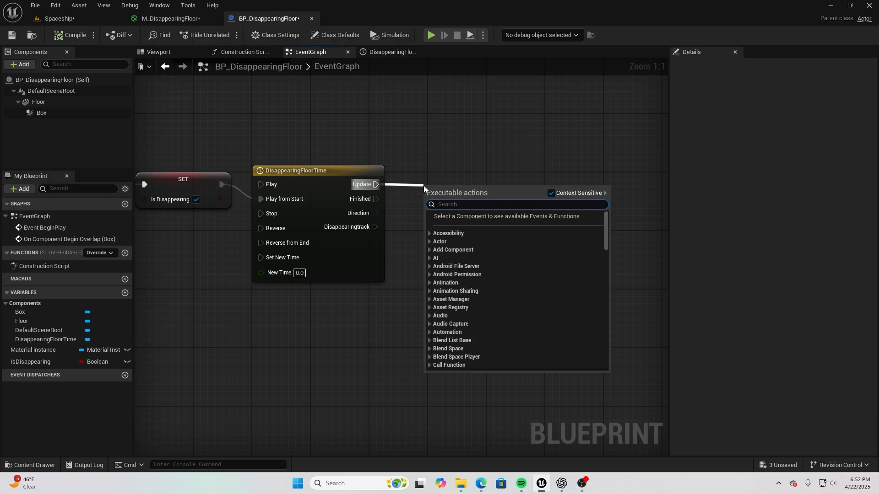
type("set scla")
key("BackSpace")
key("BackSpace")
type("ale")
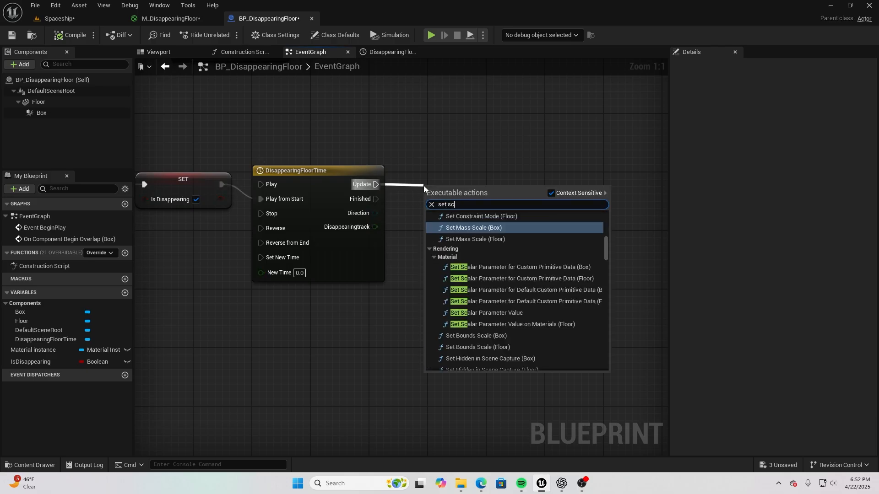
key("BackSpace")
type("ar par")
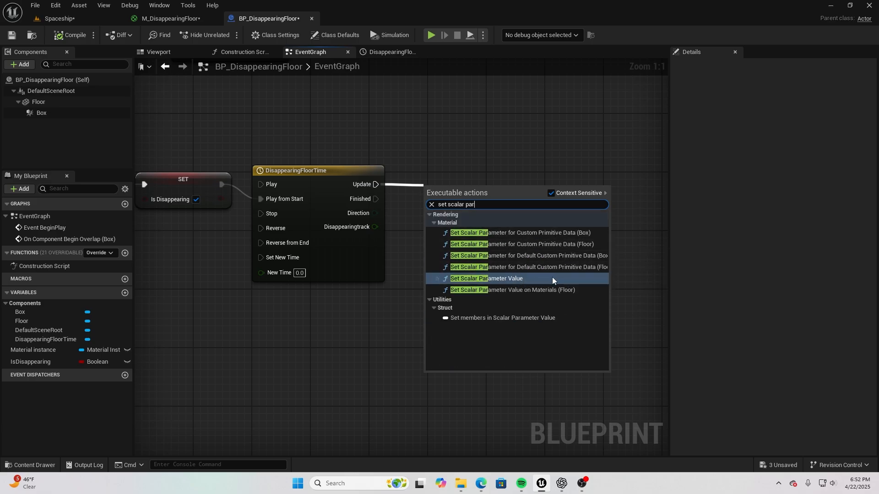
left_click(524, 278)
right_click_drag(523, 277, 513, 279)
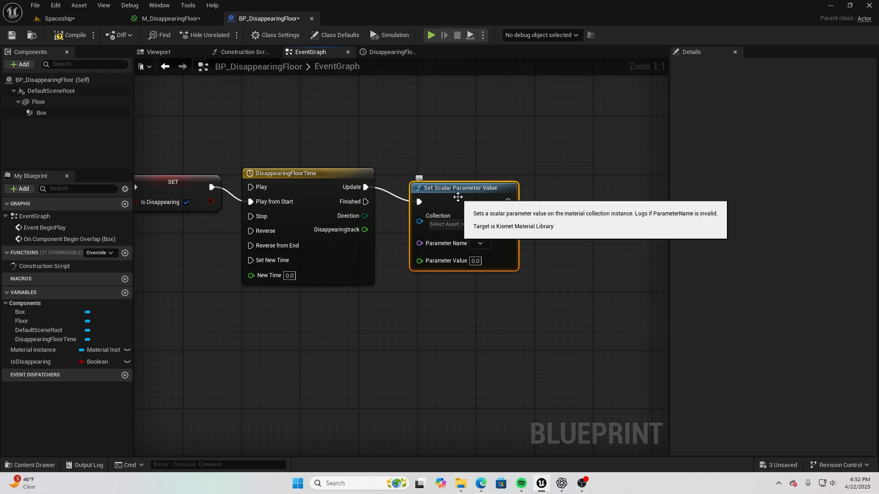
key("Delete")
- Add a getter for the Material instance variable beside the timeline node and create a Set Scalar Parameter Value node that targets it
right_click_drag(446, 206, 472, 303)
scroll(402, 278, "down", 1)
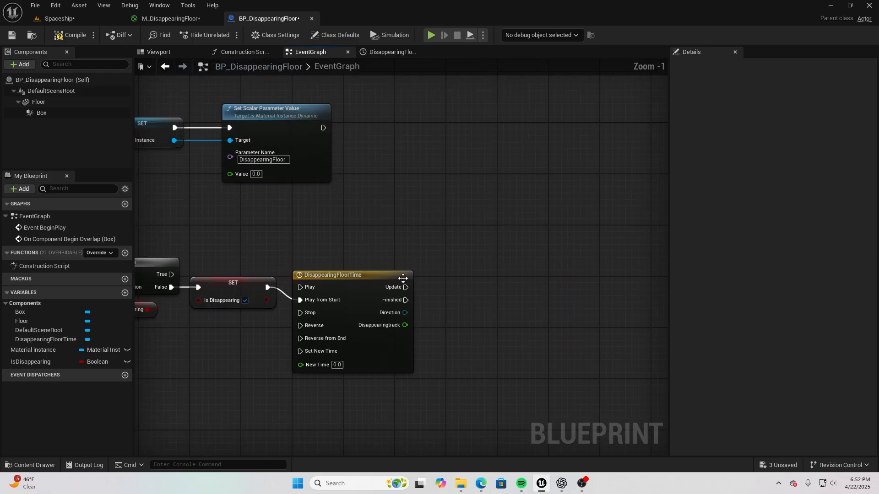
left_click(280, 130)
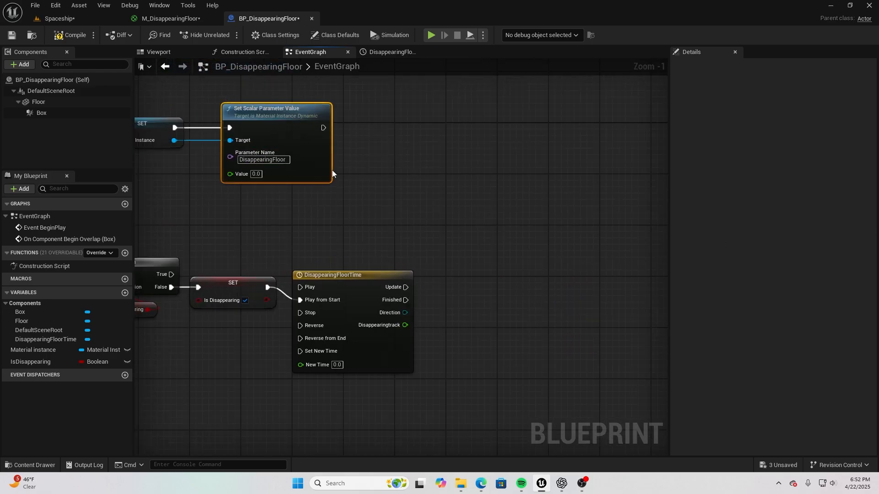
right_click_drag(309, 213, 358, 208)
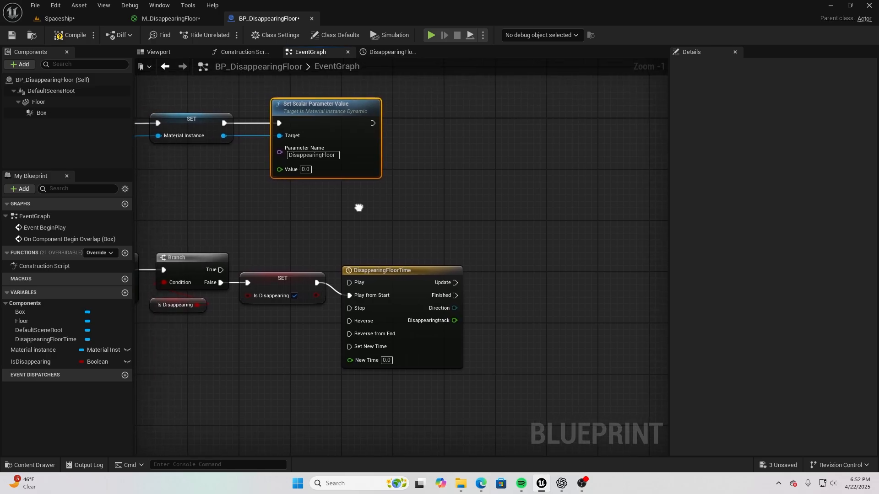
right_click_drag(223, 178, 169, 143)
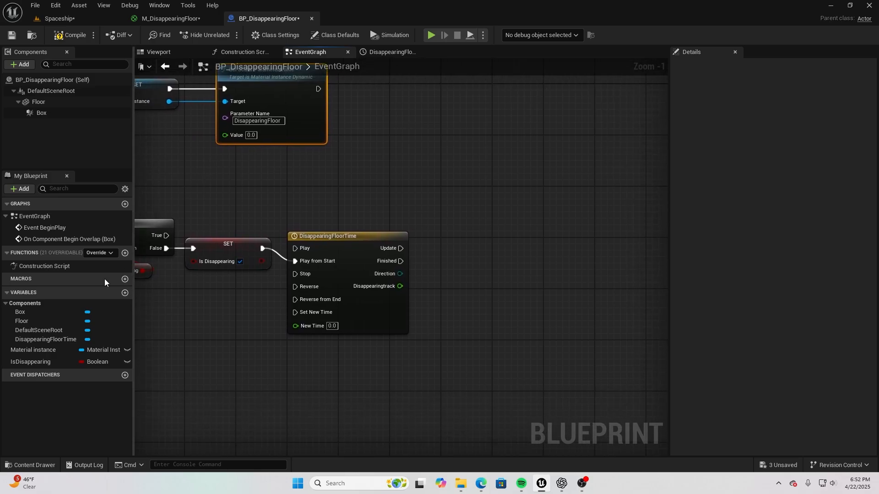
left_click_drag(35, 350, 454, 284)
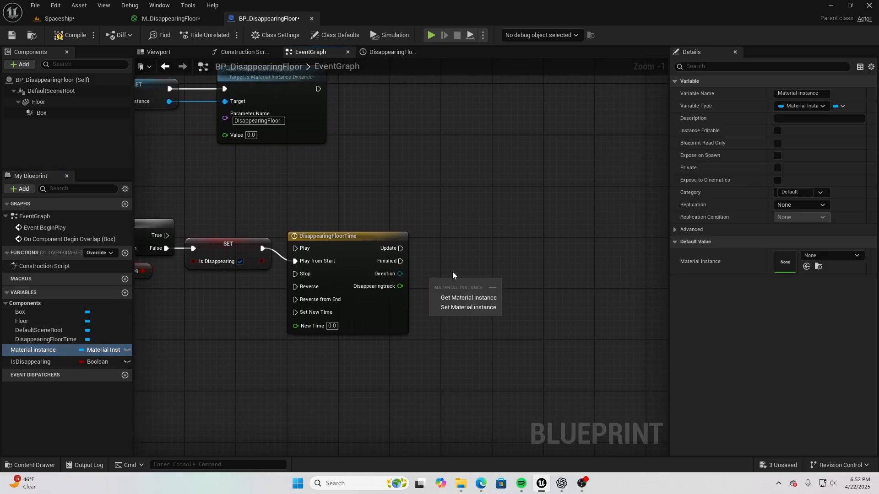
right_click_drag(454, 275, 435, 254)
left_click_drag(307, 293, 446, 235)
left_click(440, 273)
type("set")
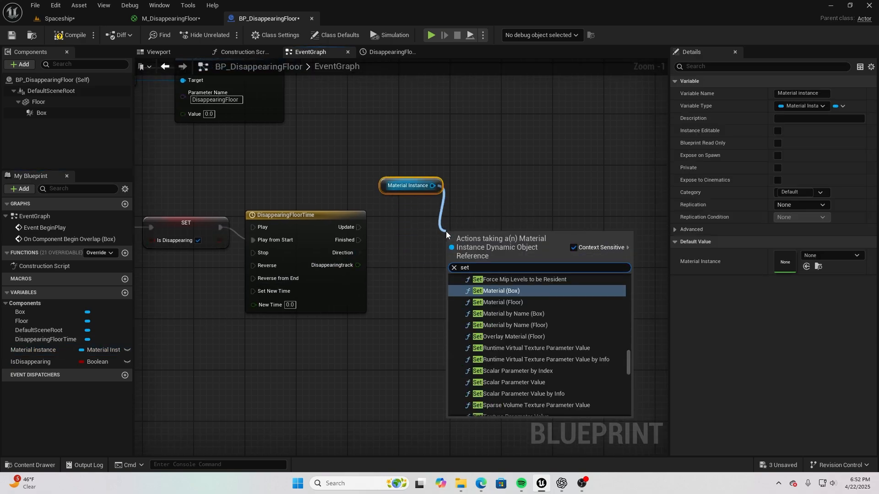
type(" scala")
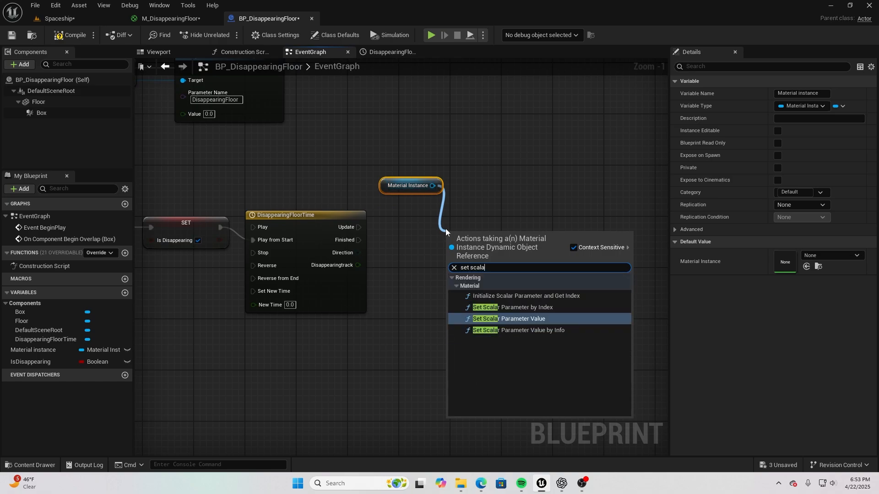
left_click(542, 318)
left_click_drag(485, 241, 464, 235)
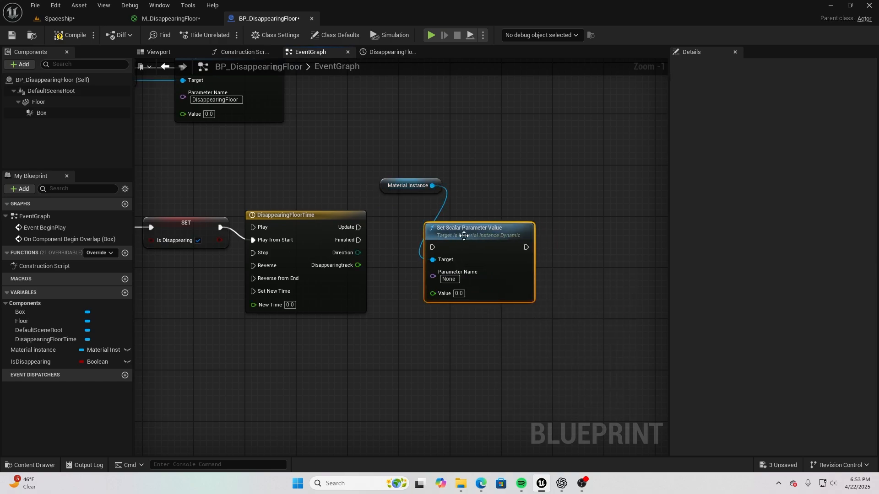
- Connect the timeline's Update and Disappearingtrack outputs to Set Scalar Parameter Value's execution and Value inputs, and align the node with its Material Instance getter
left_click_drag(357, 265, 433, 293)
left_click_drag(402, 192, 443, 215)
left_click_drag(539, 254, 450, 211)
left_click_drag(365, 227, 414, 229)
right_click_drag(446, 300, 423, 268)
scroll(423, 268, "up", 1)
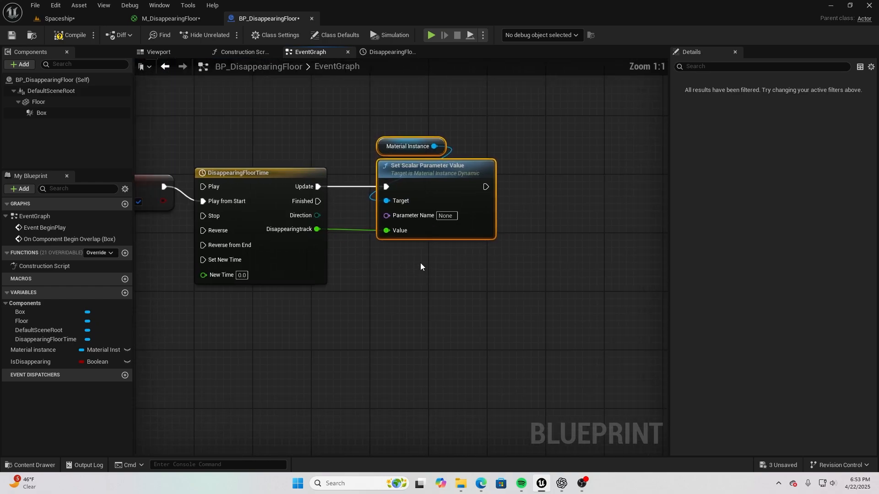
- Set the new Set Scalar Parameter Value node's Parameter Name to Opacity
left_click(446, 215)
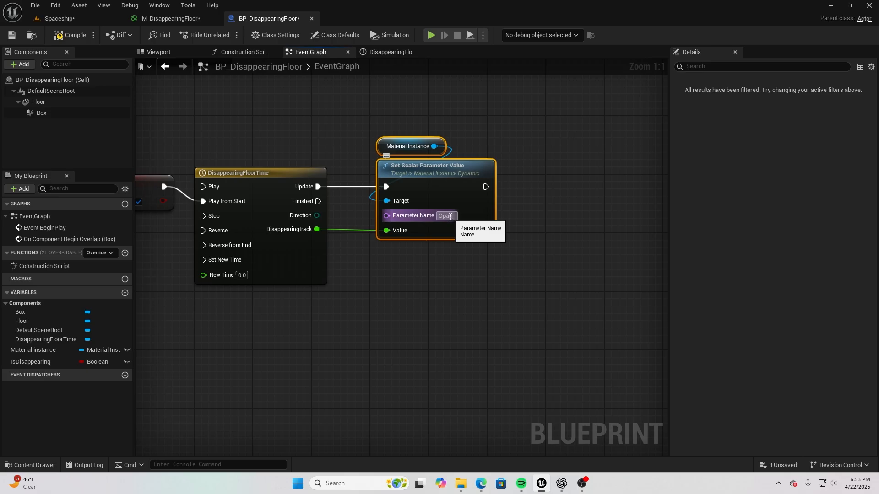
type("Opacity")
key("Return")
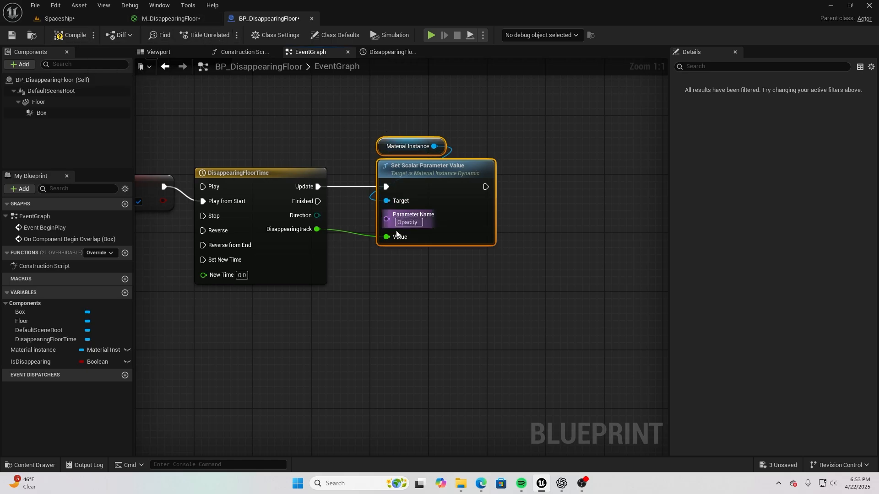
right_click_drag(410, 263, 392, 258)
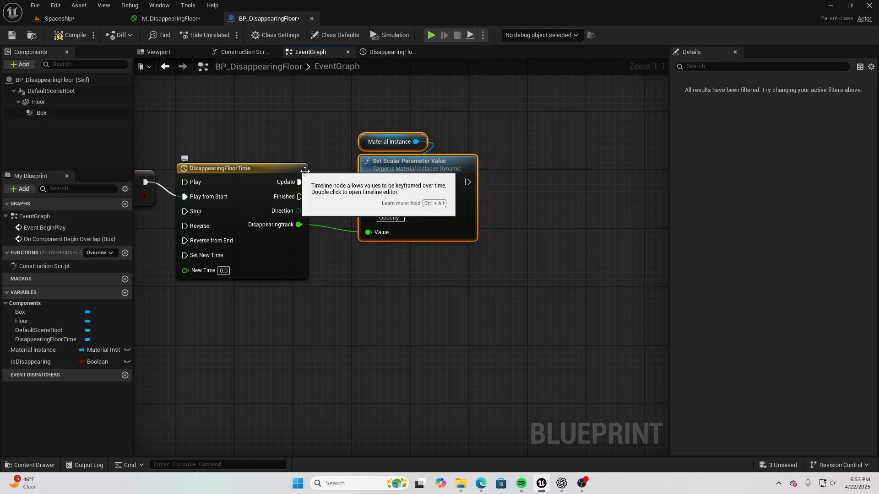
right_click_drag(276, 146, 261, 135)
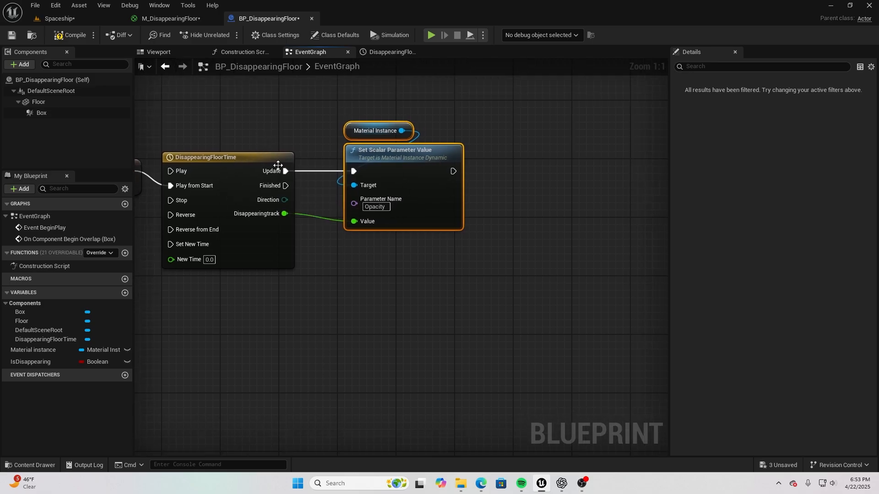
- Add a Set Collision Enabled (Floor) node driven by the timeline's Finished output
left_click_drag(286, 185, 287, 293)
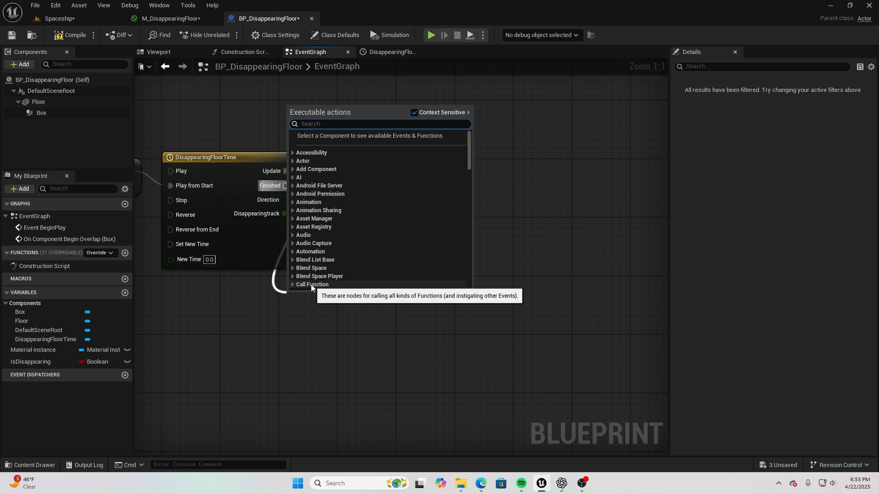
type("set coll")
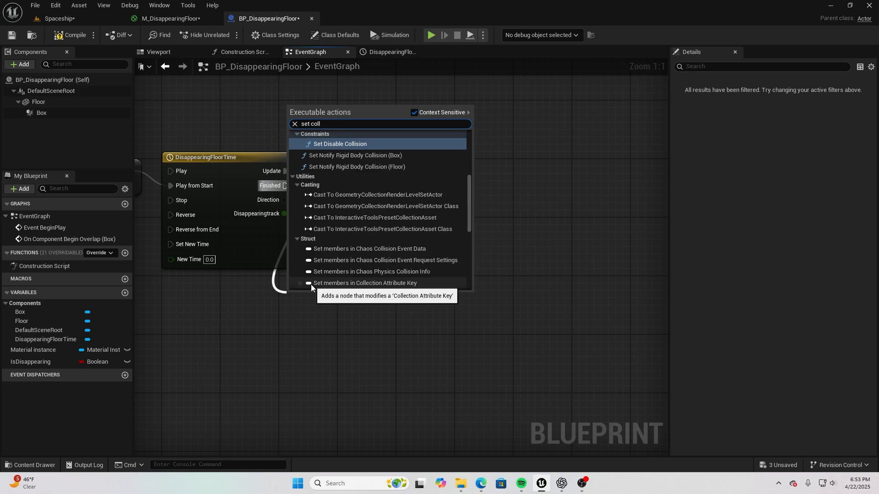
scroll(394, 202, "up", 5)
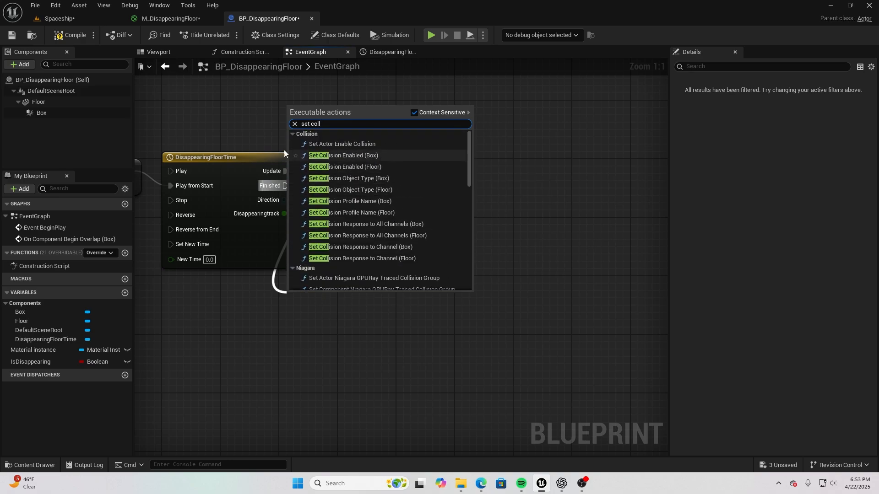
left_click(353, 166)
right_click_drag(390, 252, 389, 216)
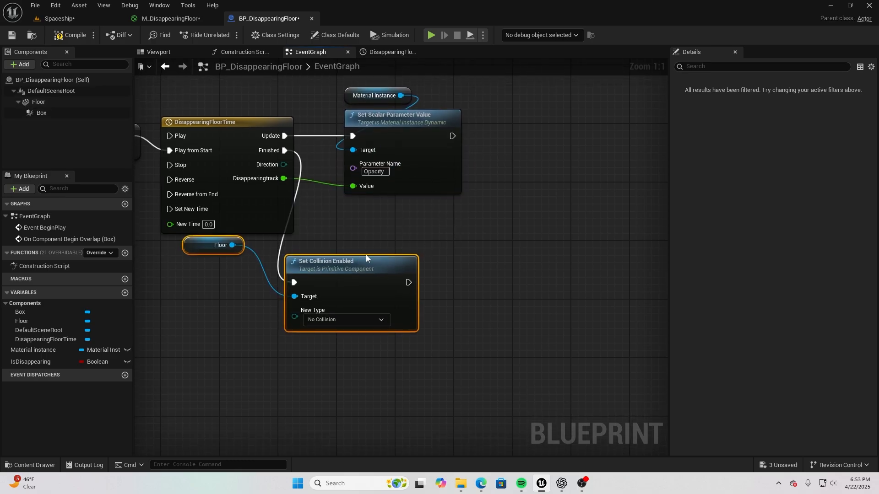
- Arrange the Set Collision Enabled node with its Floor getter beneath it, and choose No Collision as the New Type
left_click_drag(334, 267, 383, 267)
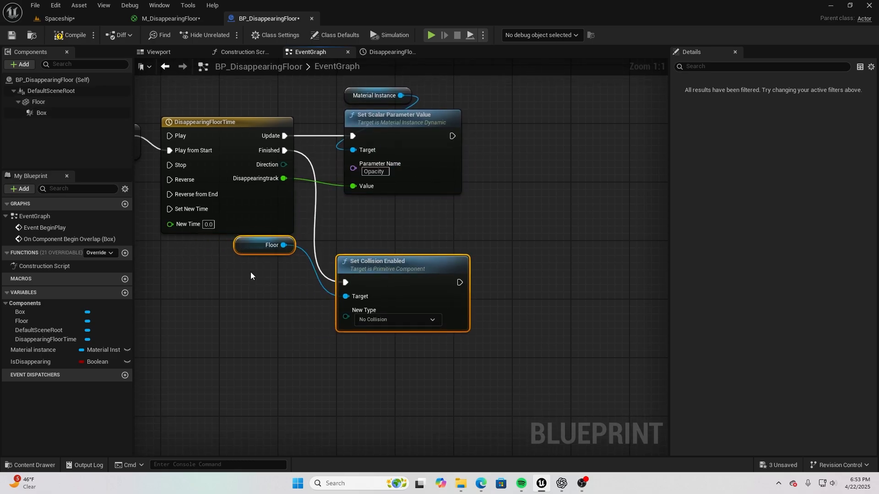
left_click_drag(251, 250, 352, 350)
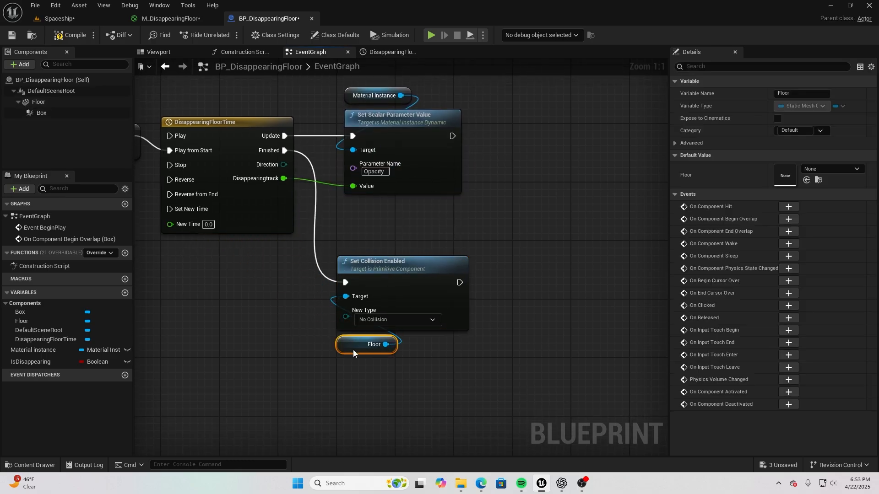
left_click(418, 355)
left_click(381, 320)
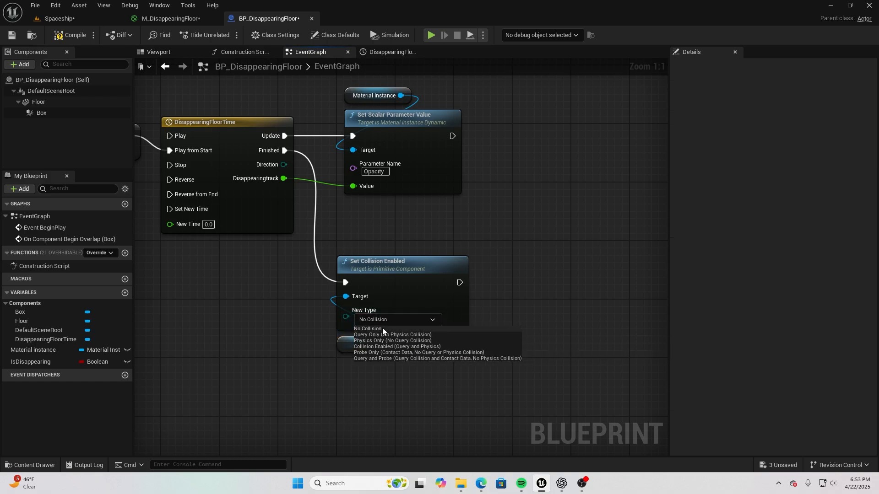
left_click(380, 328)
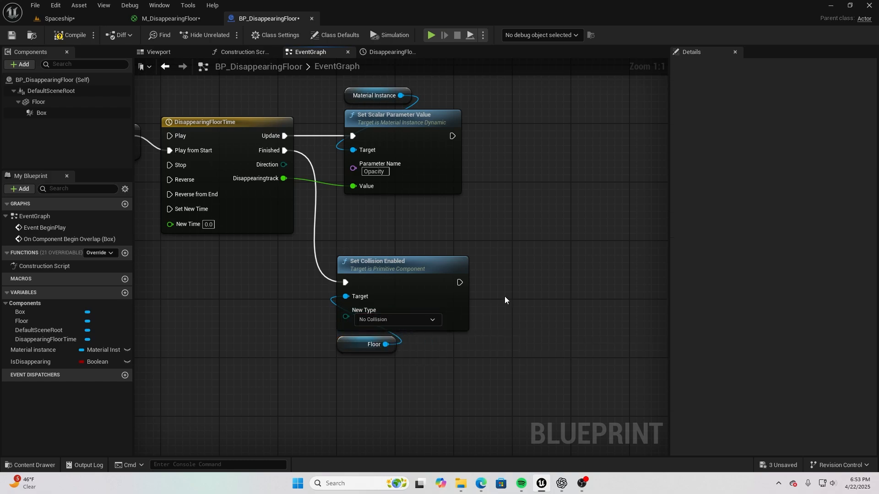
- Place a BP_DisappearingFloor actor in the Spaceship level near the glowing cylinder at the edge of the ship's deck
right_click_drag(505, 296, 441, 281)
right_click_drag(405, 215, 384, 215)
scroll(411, 210, "down", 1)
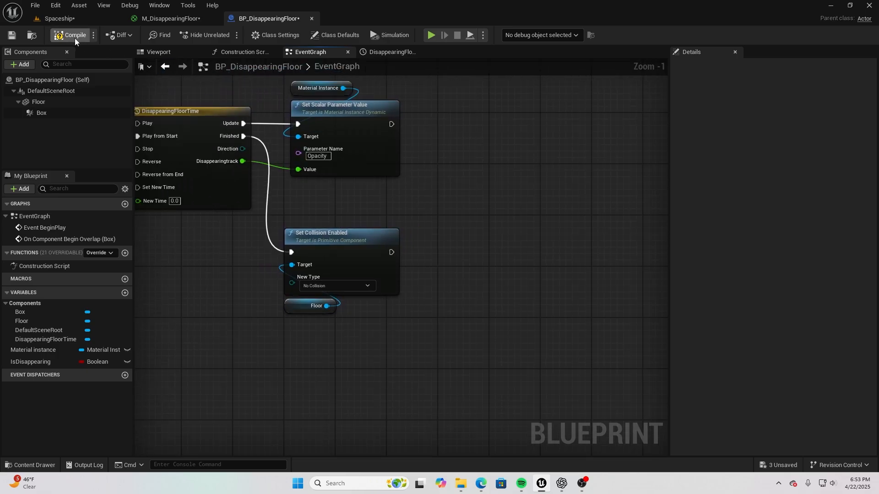
left_click(77, 22)
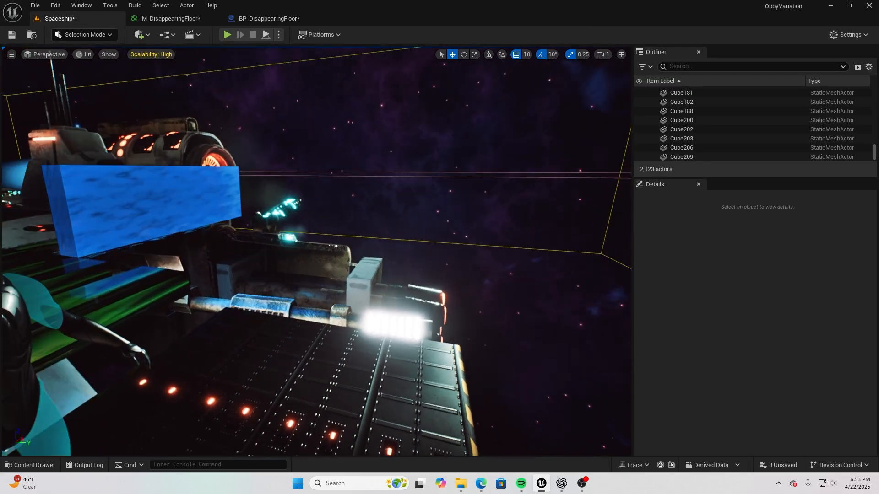
right_click_drag(161, 293, 92, 343)
left_click(28, 465)
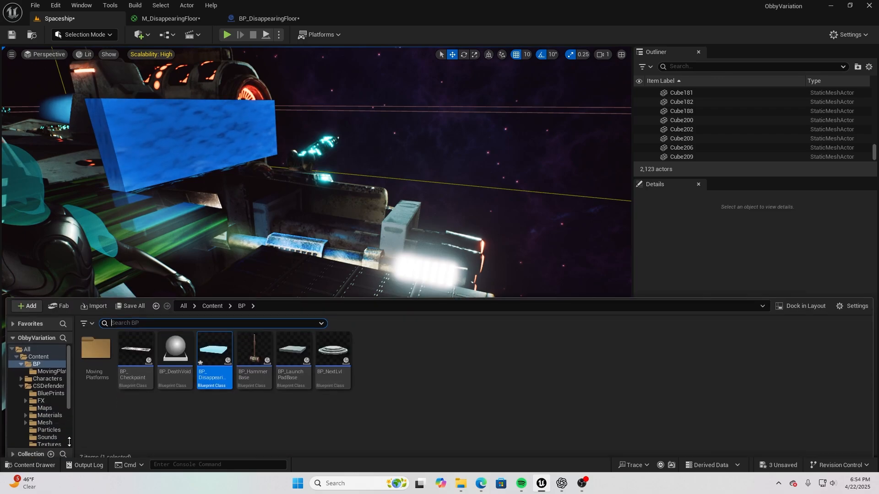
left_click_drag(210, 353, 394, 291)
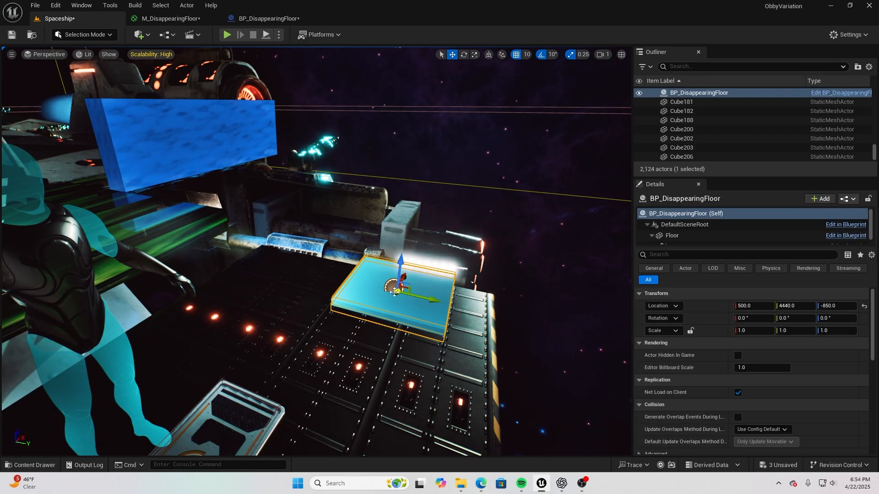
- Move the disappearing floor off the deck edge along X and duplicate it twice in a row, with copies at X 910 and 1190
right_click_drag(394, 292, 430, 316)
left_click_drag(398, 269, 590, 242)
right_click_drag(590, 243, 549, 235)
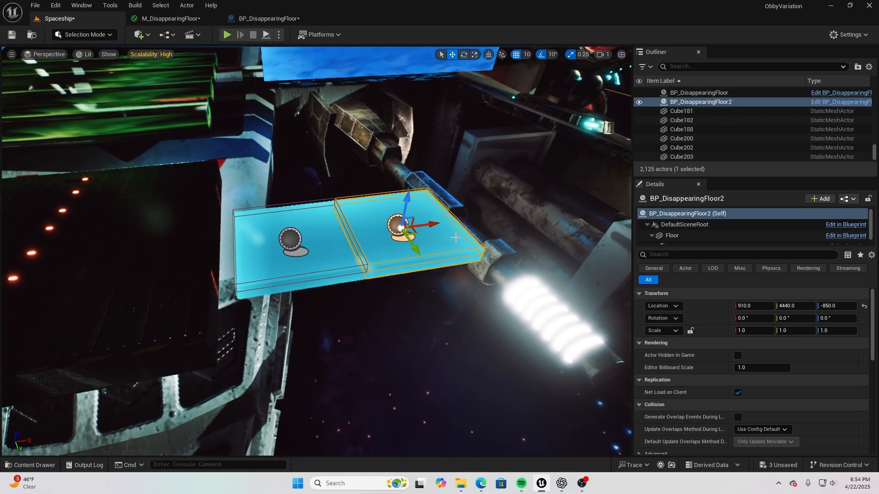
left_click_drag(426, 230, 556, 215)
right_click_drag(556, 215, 614, 192)
key("a")
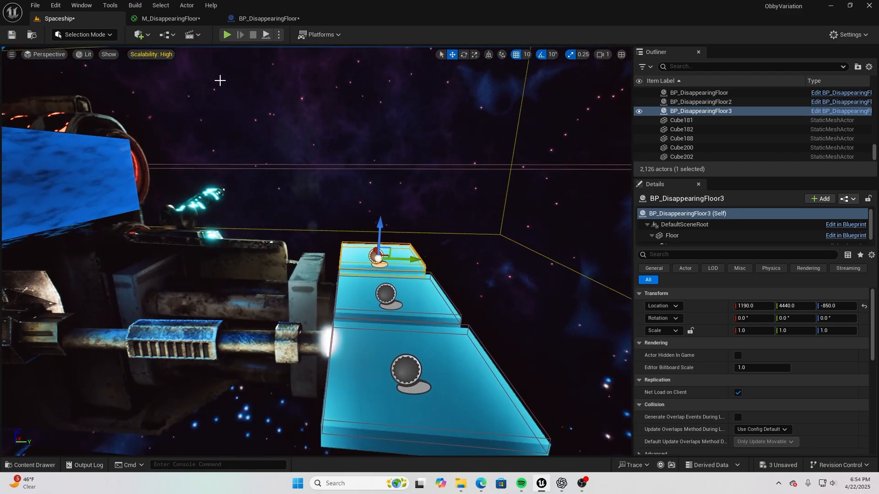
- Playtest the level by jumping across the three disappearing floors, stop the session and dismiss the Message Log
key("alt+p")
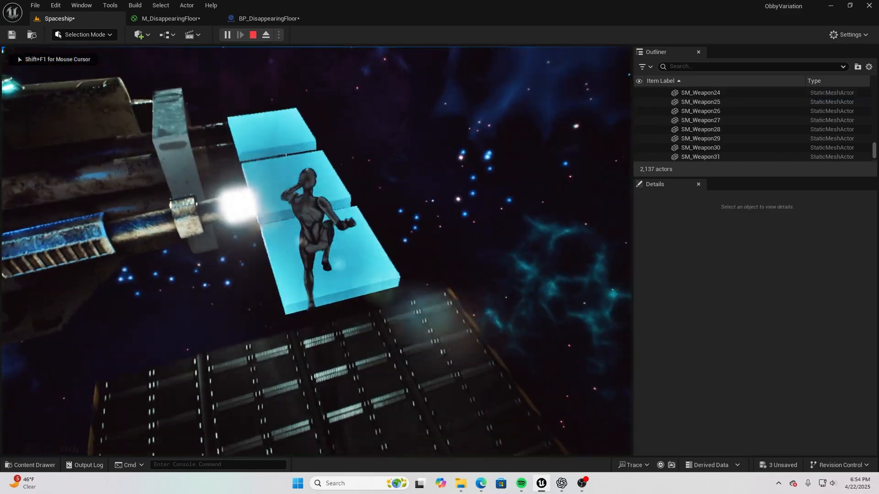
key("a")
key("space")
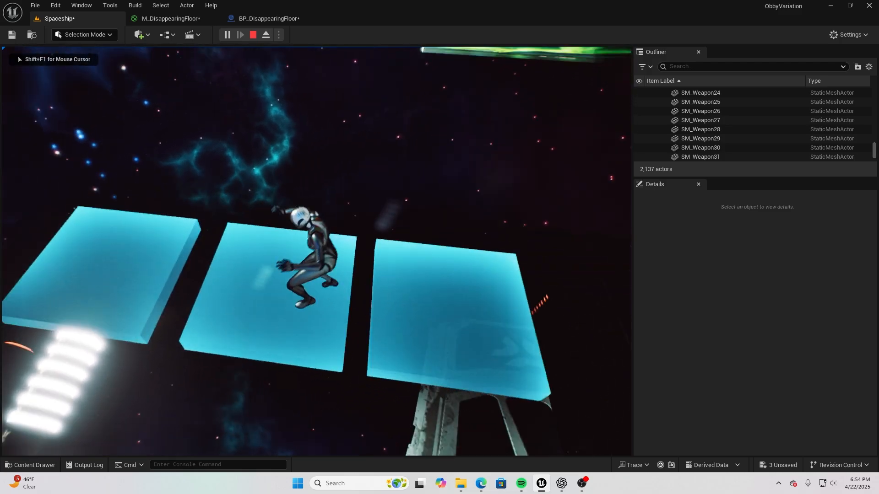
key("a")
key("space")
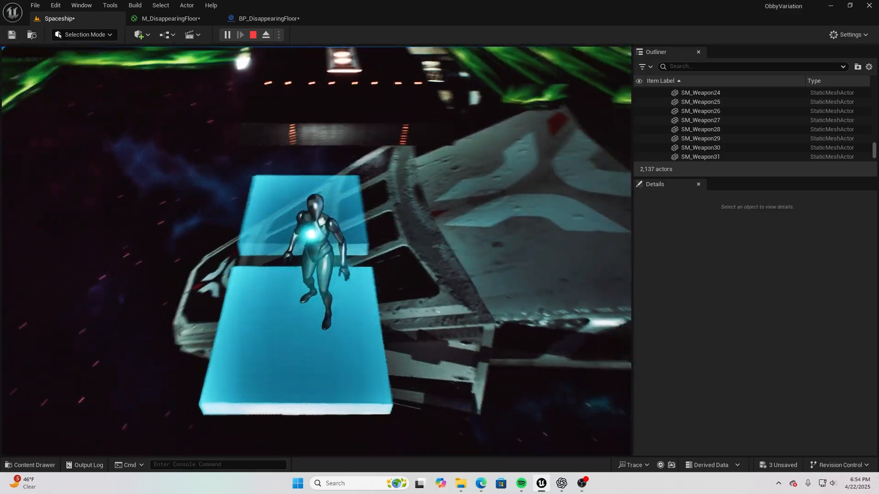
key("s")
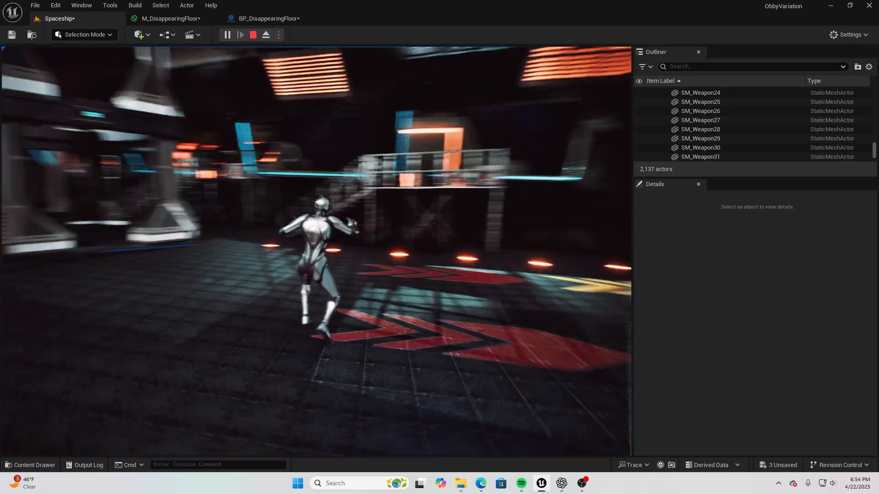
key("w")
key("Escape")
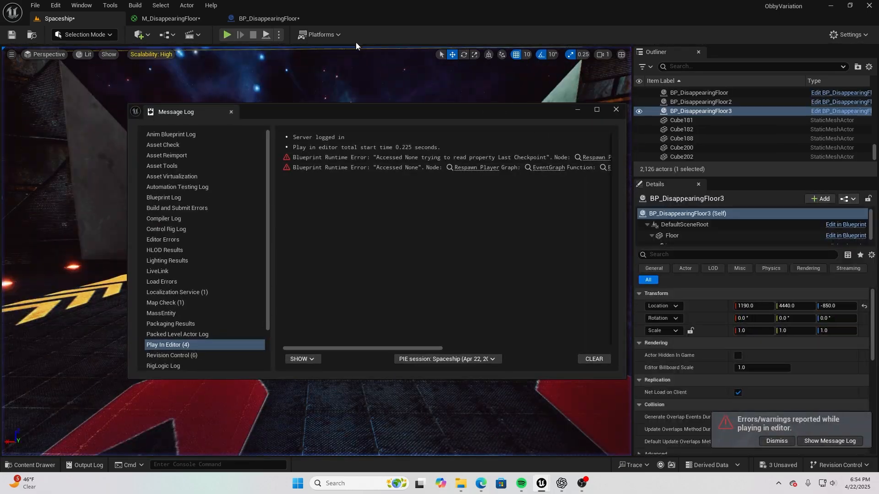
left_click(612, 114)
- In BP_DisappearingFloor, duplicate the timeline, Set Scalar Parameter Value and Set Collision Enabled nodes with their getters, placing the copies after the original Set Collision Enabled
left_click(267, 19)
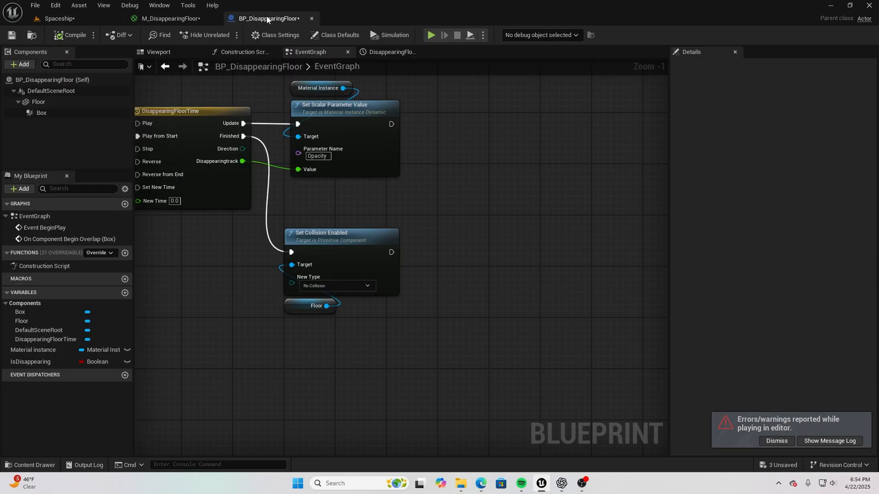
right_click_drag(432, 172, 451, 210)
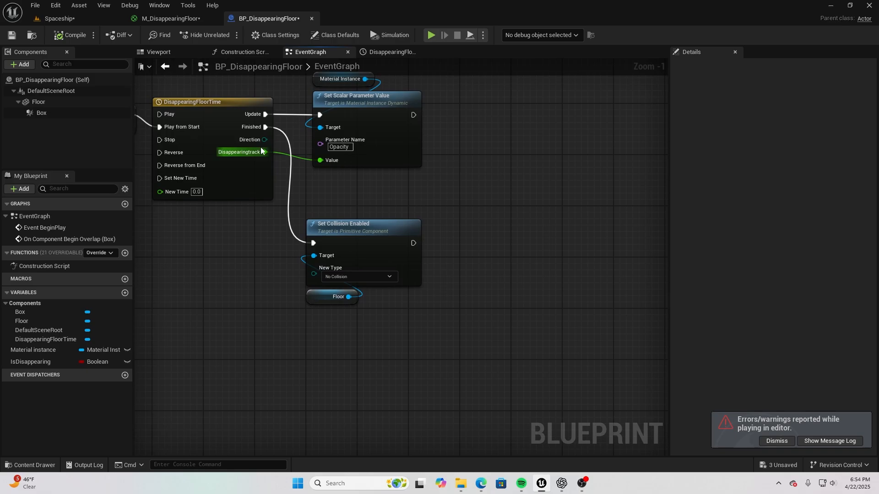
right_click_drag(340, 230, 318, 204)
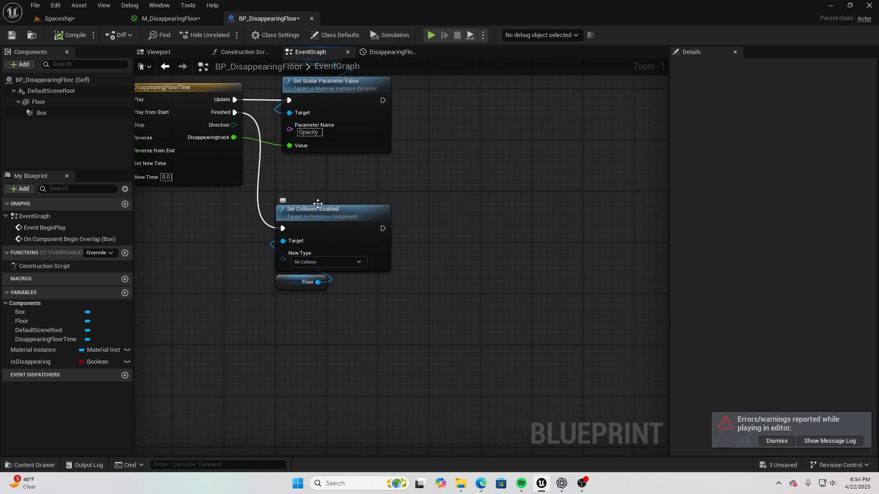
scroll(362, 195, "down", 3)
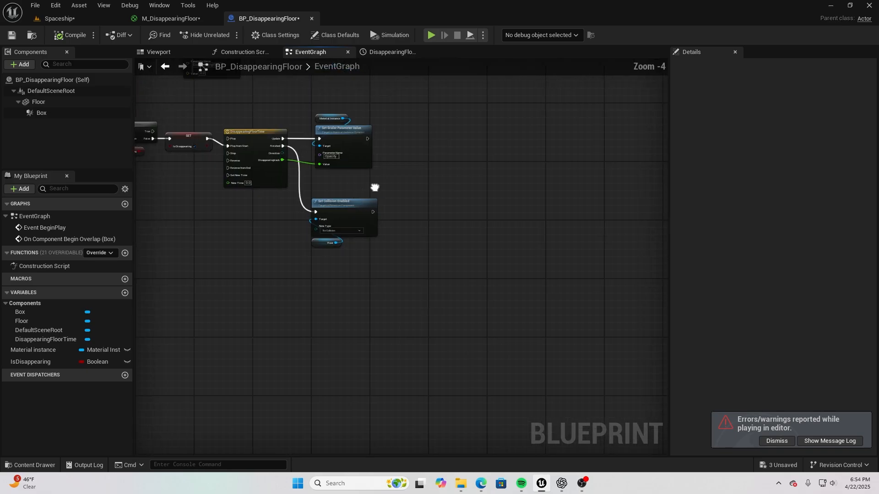
scroll(362, 227, "up", 2)
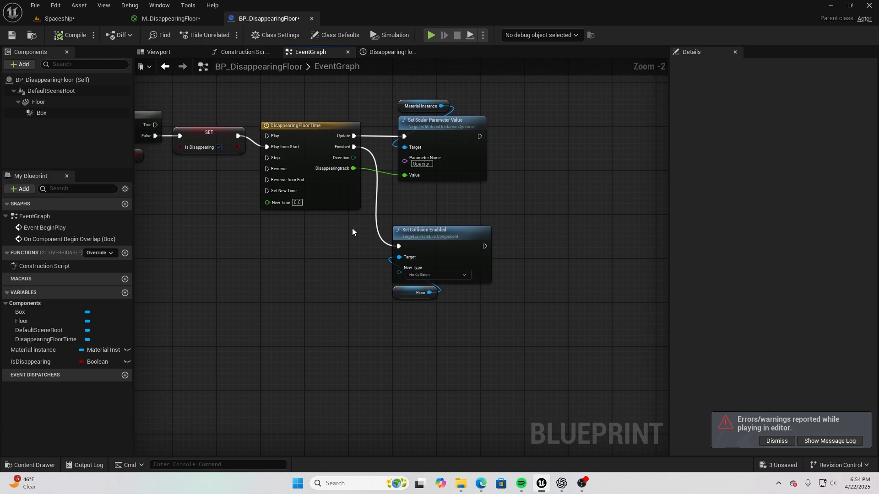
left_click_drag(525, 328, 300, 105)
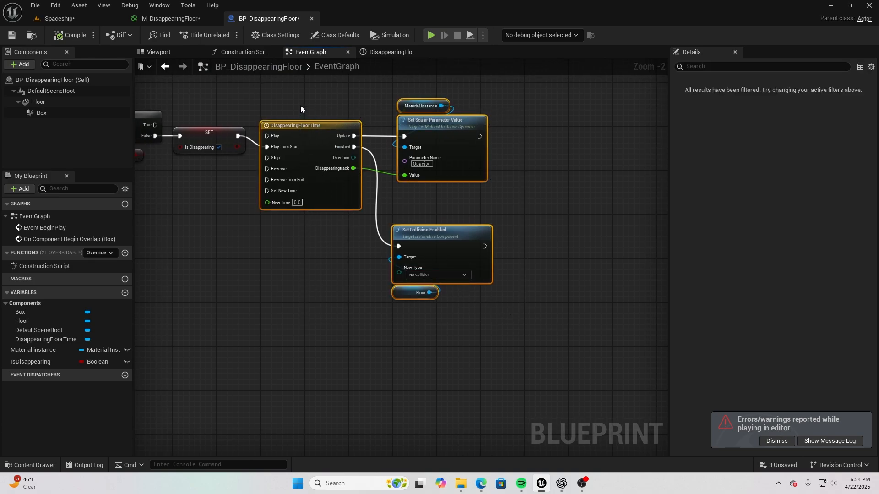
key("ctrl+d")
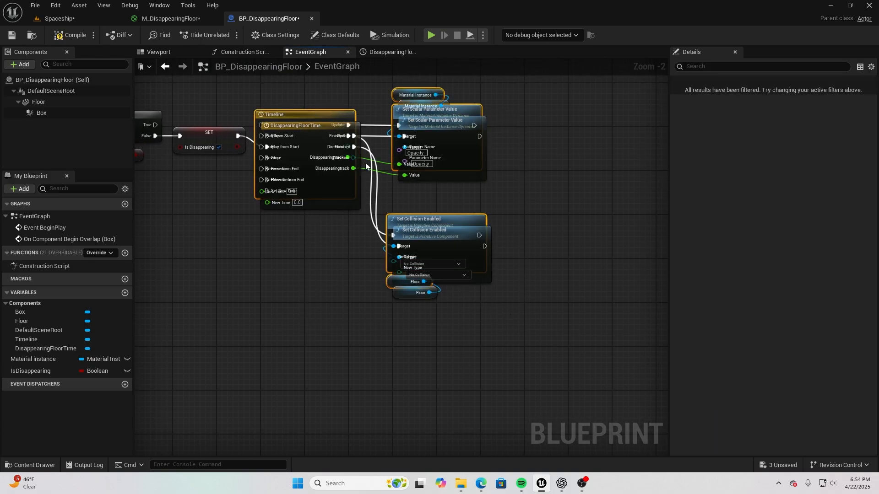
left_click_drag(427, 120, 647, 274)
right_click_drag(557, 202, 340, 145)
left_click_drag(434, 220, 484, 186)
- Connect the original Set Collision Enabled node's execution output to the duplicated timeline's Play from Start input
right_click_drag(356, 155, 402, 168)
left_click(393, 167)
scroll(388, 171, "up", 2)
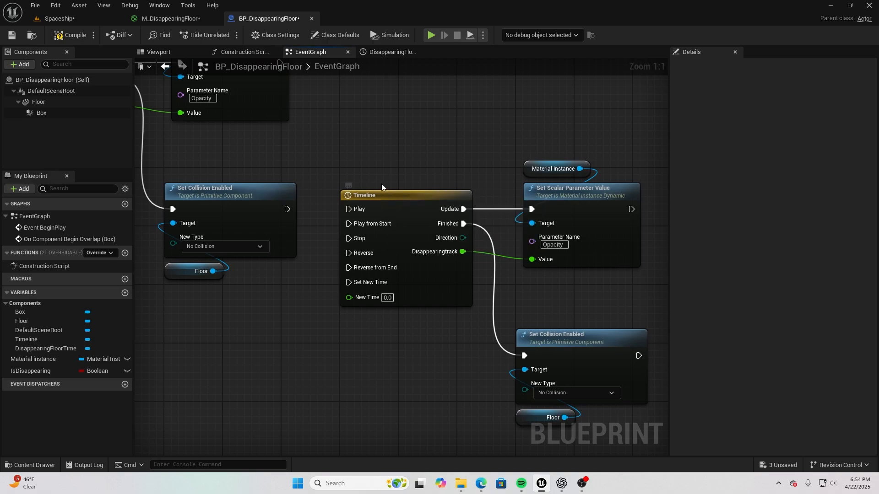
left_click_drag(292, 209, 353, 226)
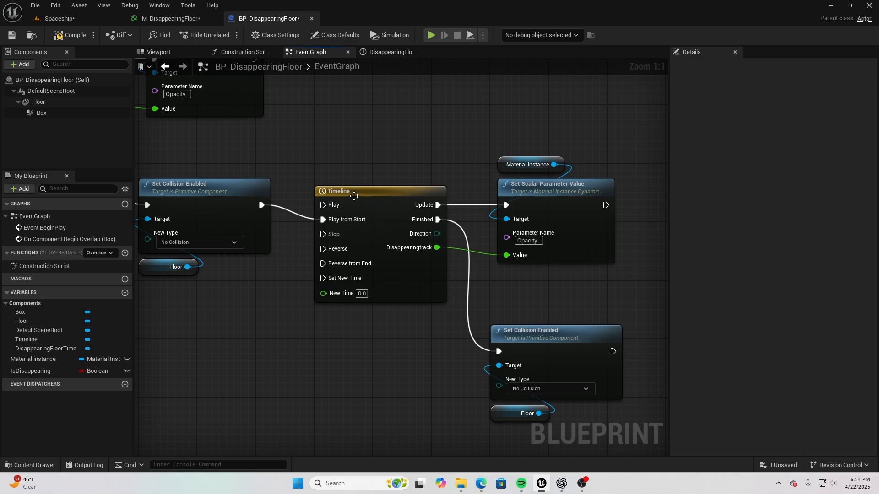
- Open the duplicated timeline and set the Disappearingtrack keys at times 0 and 1 to value 0
double_click(354, 199)
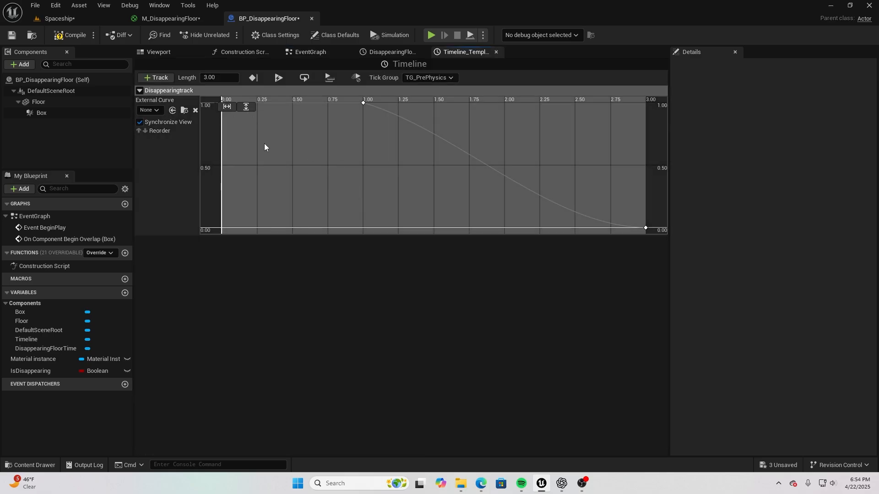
scroll(266, 141, "down", 2)
left_click(259, 114)
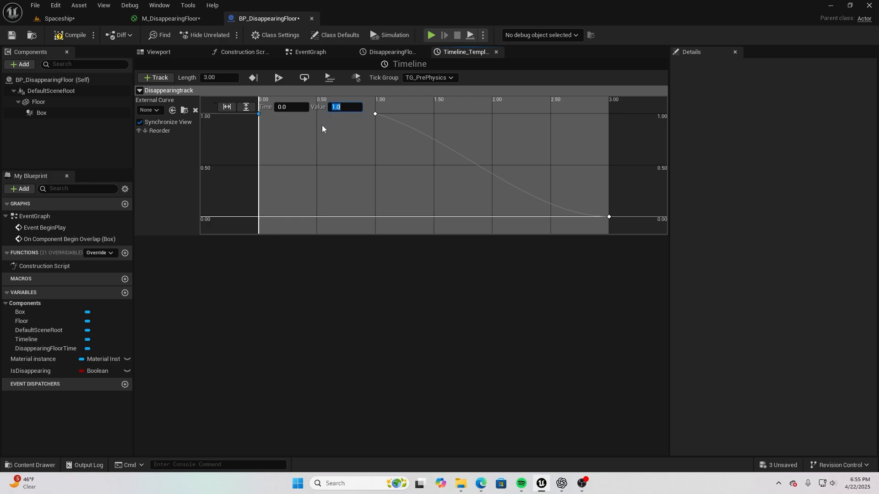
type("0")
key("Return")
left_click(375, 114)
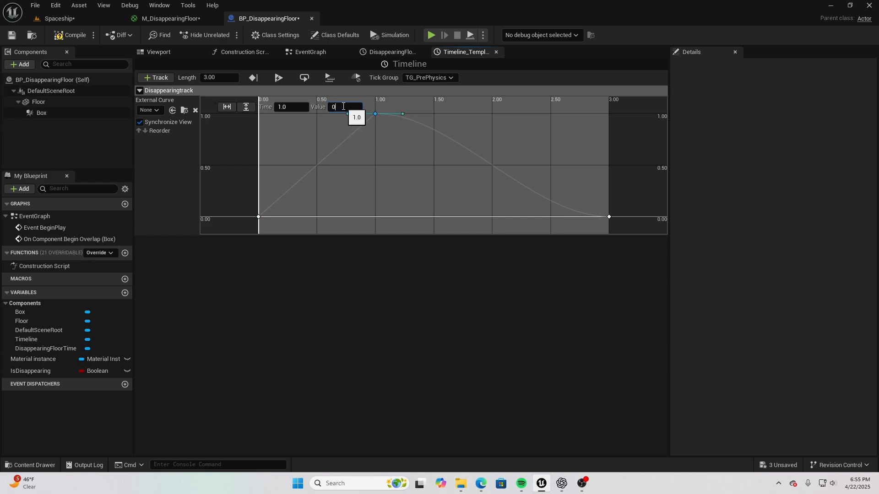
key("Return")
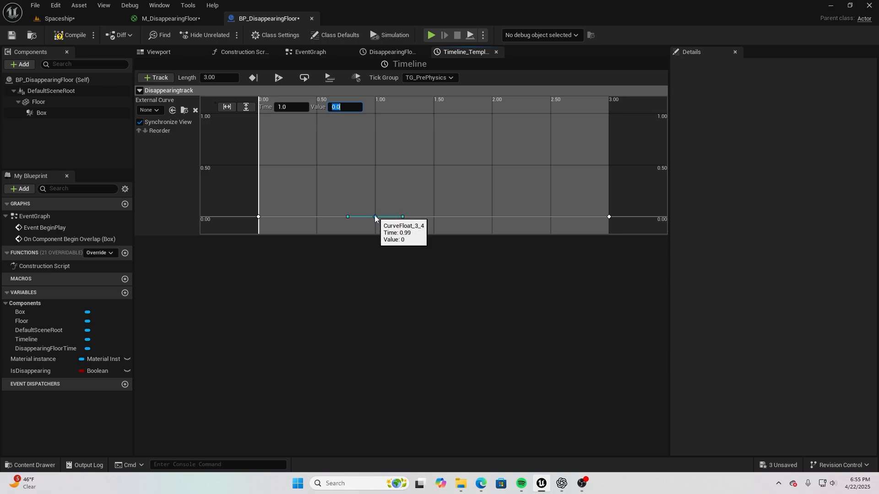
- Set the key at time 3 to value 1 and move the middle key to about time 1.6, value 0.4, with a rising tangent
left_click(608, 217)
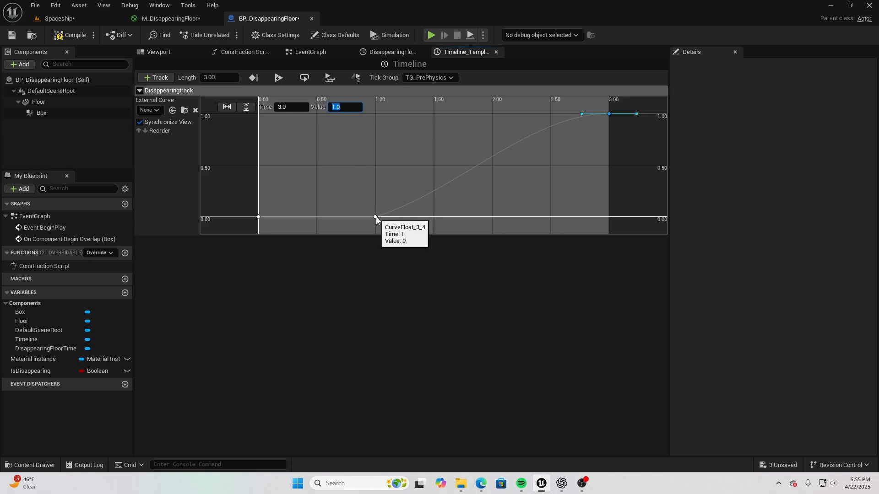
left_click_drag(375, 217, 437, 211)
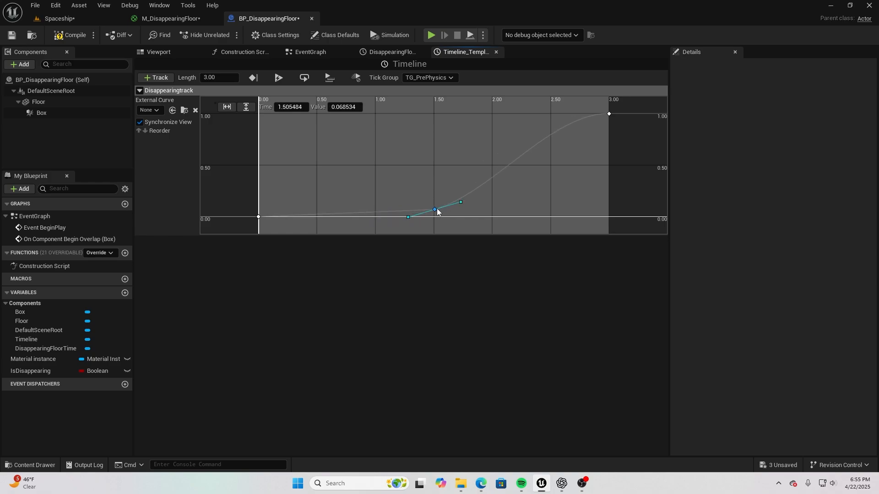
left_click_drag(476, 168, 466, 158)
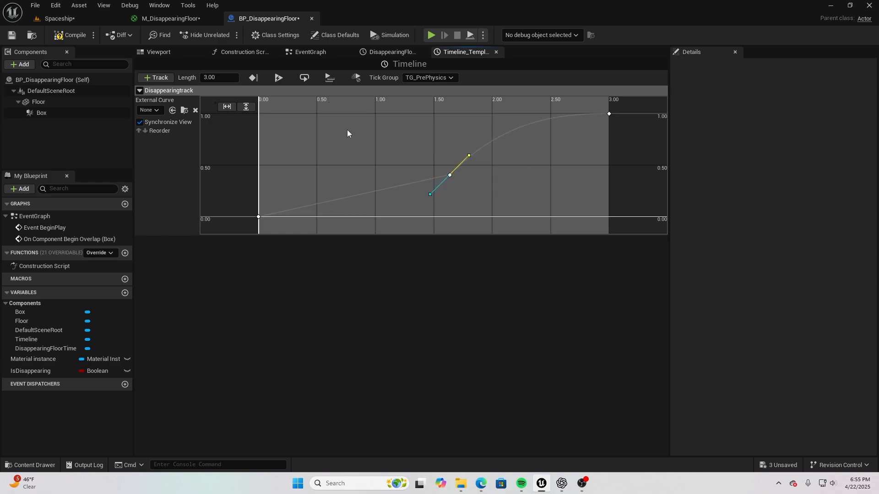
- Set the duplicated Set Collision Enabled node's New Type to Collision Enabled (Query and Physics) in the event graph
left_click(301, 53)
mouse_move(352, 103)
right_mouse_down()
mouse_move(399, 126)
mouse_move(363, 131)
mouse_move(332, 157)
mouse_move(338, 112)
right_mouse_up()
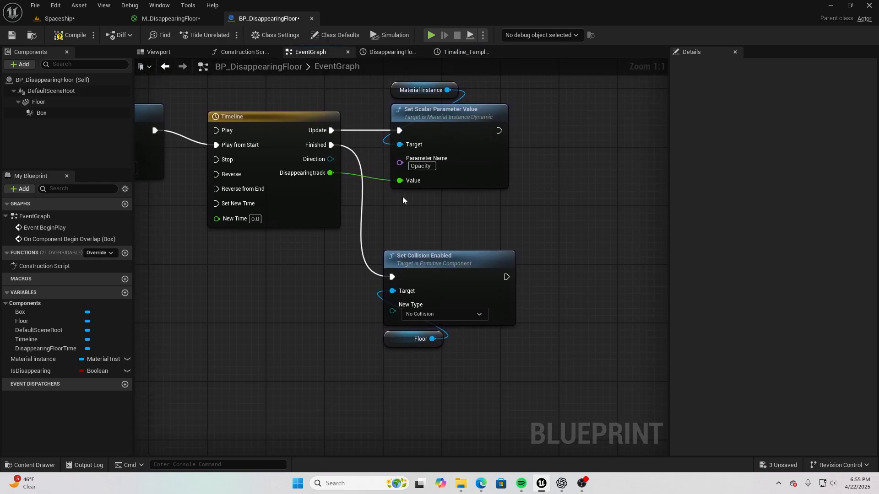
right_click_drag(430, 210, 408, 179)
right_click_drag(342, 164, 327, 132)
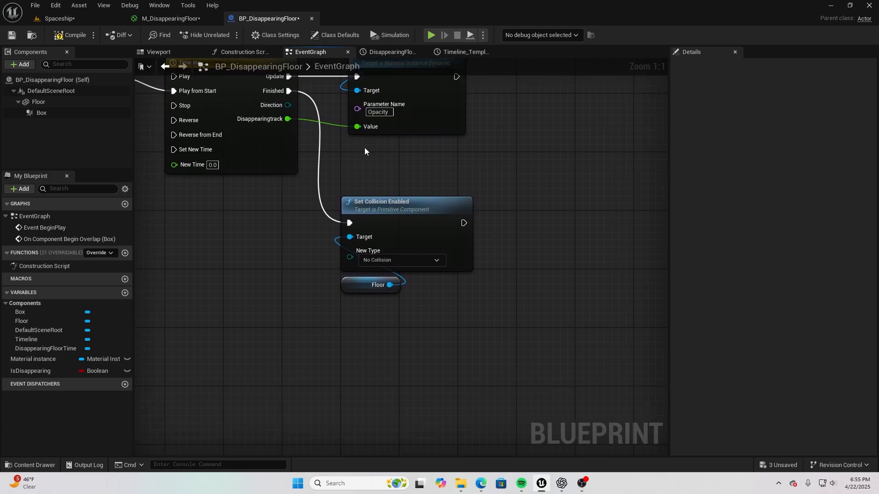
left_click(386, 259)
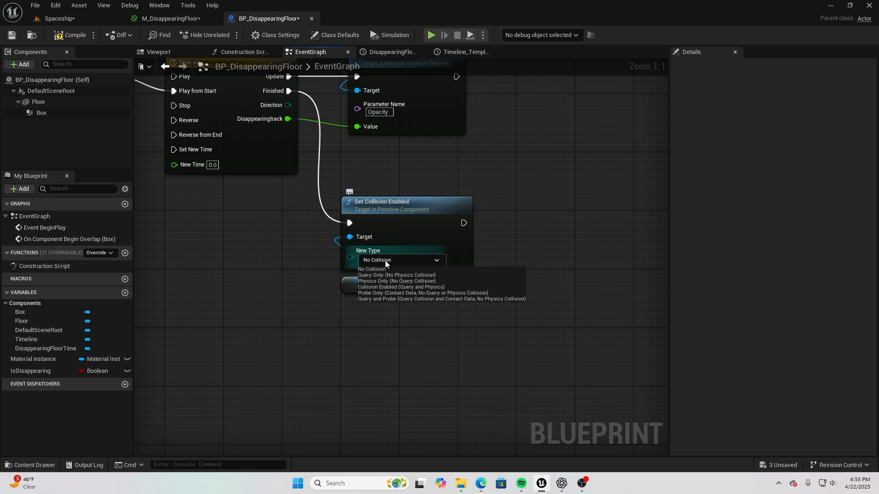
left_click(392, 286)
scroll(424, 289, "down", 2)
right_click_drag(424, 289, 470, 294)
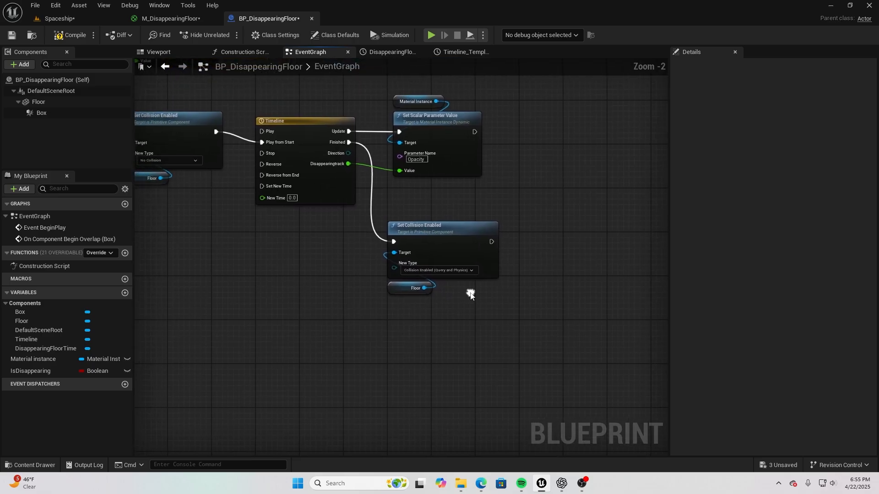
- Add a Set IsDisappearing node, left unchecked, wired after the duplicated Set Collision Enabled node
right_click_drag(321, 279, 302, 276)
right_click_drag(440, 288, 365, 287)
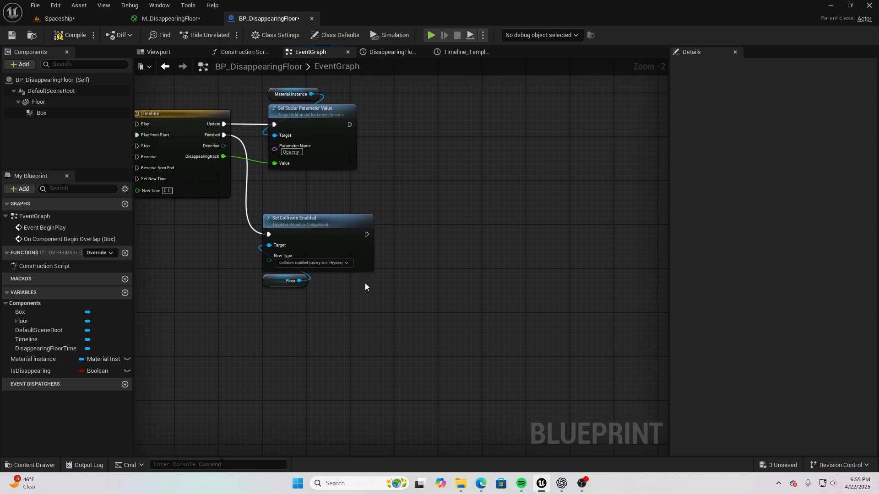
left_click_drag(48, 370, 367, 235)
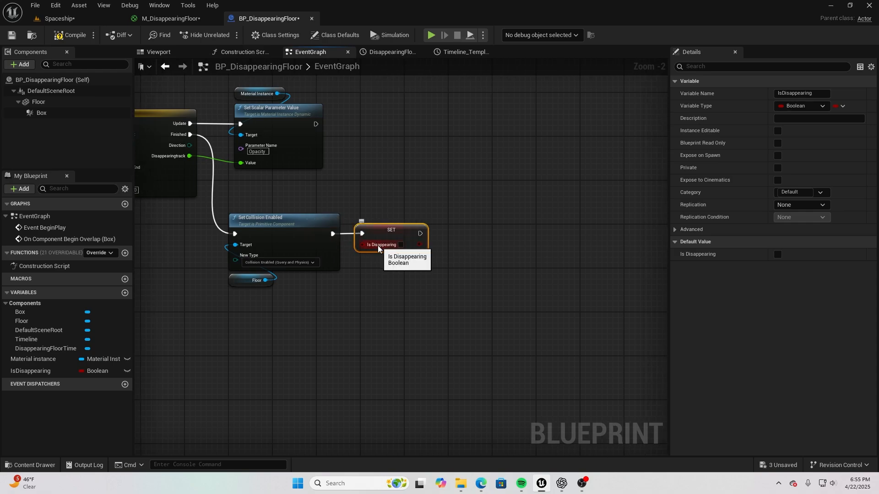
scroll(389, 252, "up", 2)
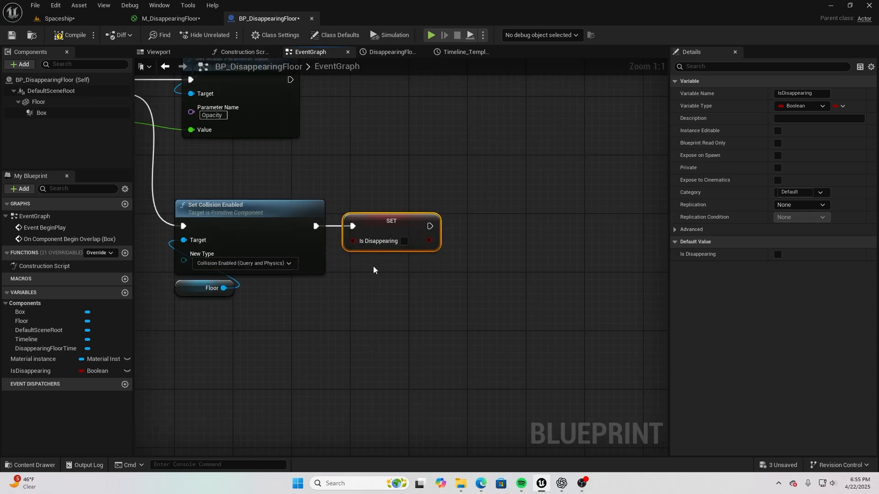
right_click_drag(374, 270, 403, 277)
scroll(381, 276, "down", 3)
right_click_drag(349, 276, 598, 291)
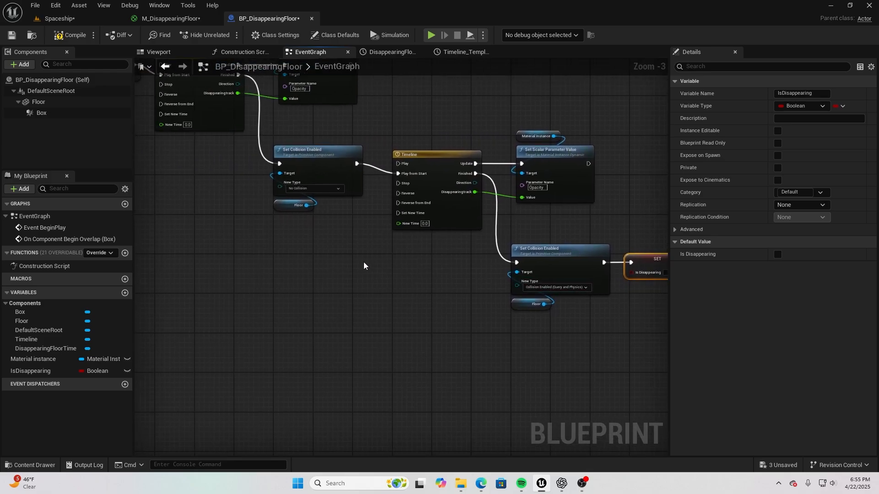
- Return to the Spaceship level, move toward the disappearing floors and start a play session
scroll(528, 334, "down", 2)
right_click_drag(332, 261, 429, 303)
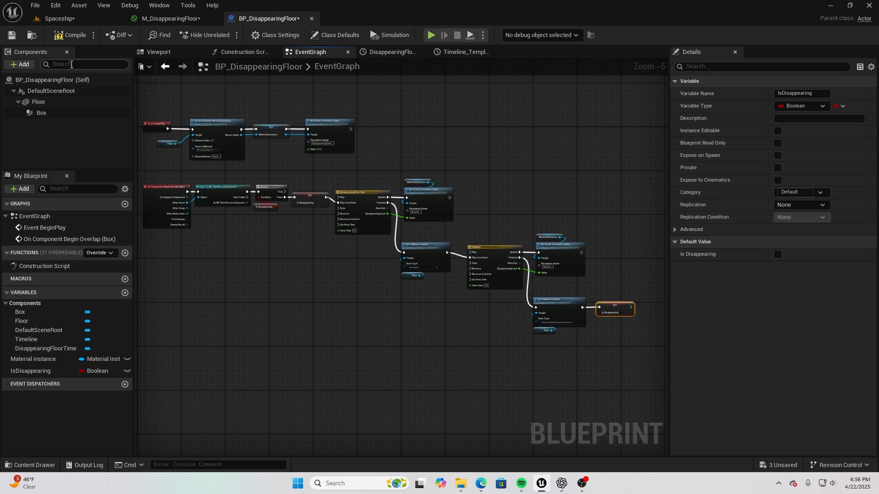
left_click(59, 18)
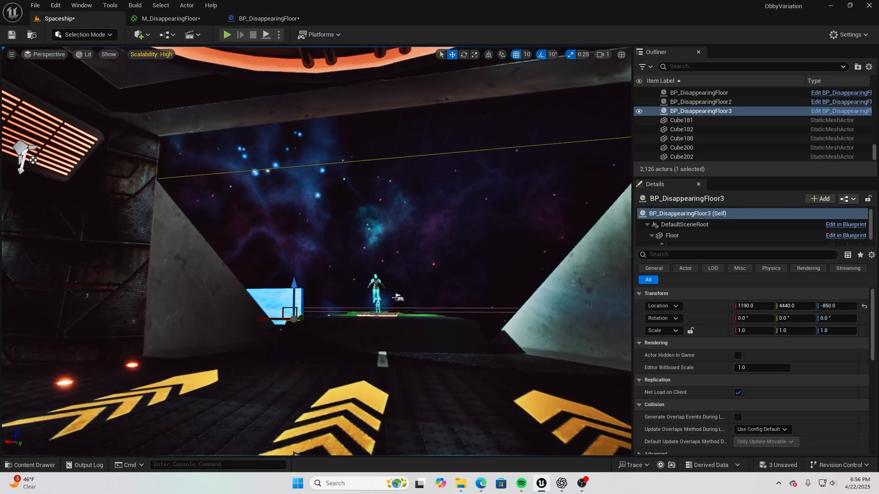
key("w")
right_click_drag(316, 252, 272, 297)
key("w")
left_click(227, 34)
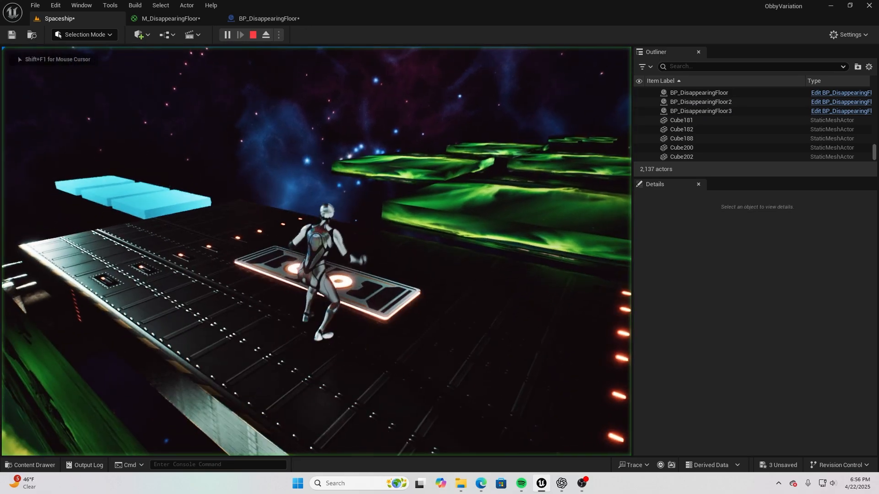
- Jump across the three disappearing floors repeatedly to test how they fade out, drop the character and reappear
key("w")
key("space")
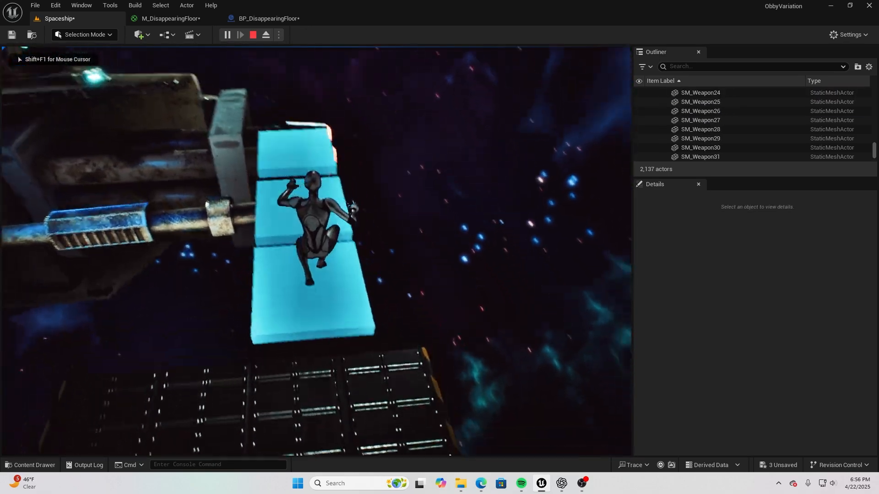
key("a")
key("space")
key("d")
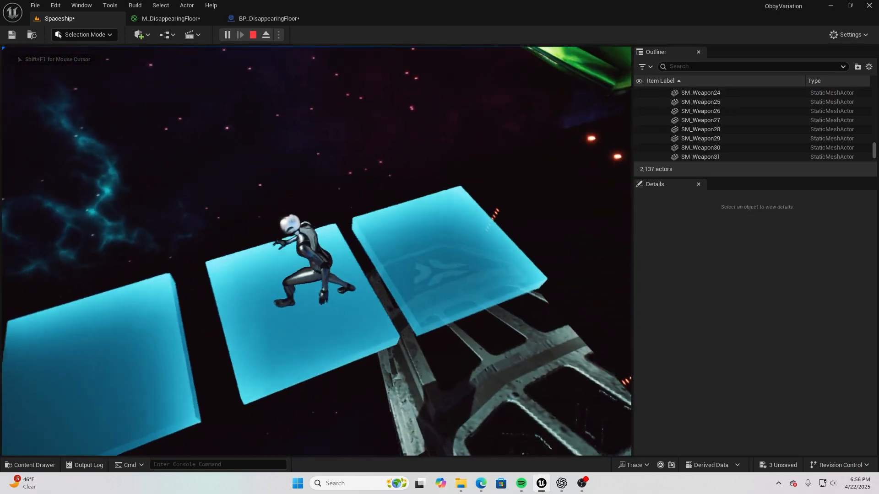
key("space")
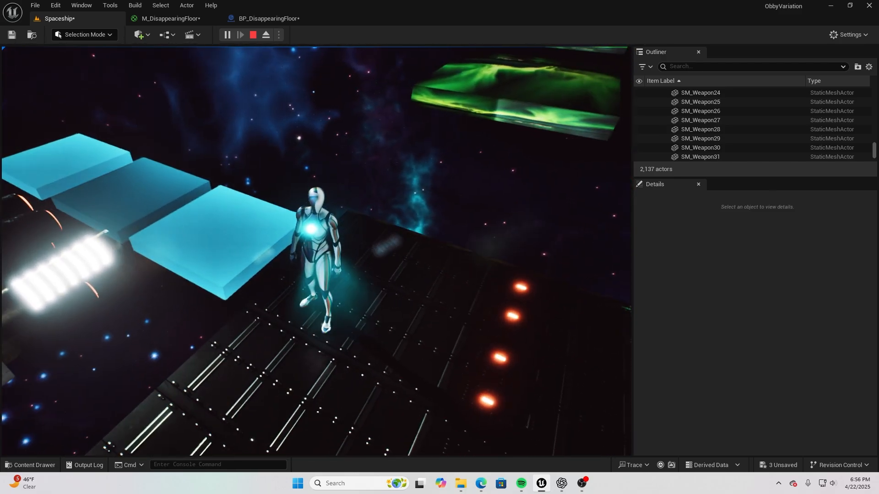
key("a")
key("w")
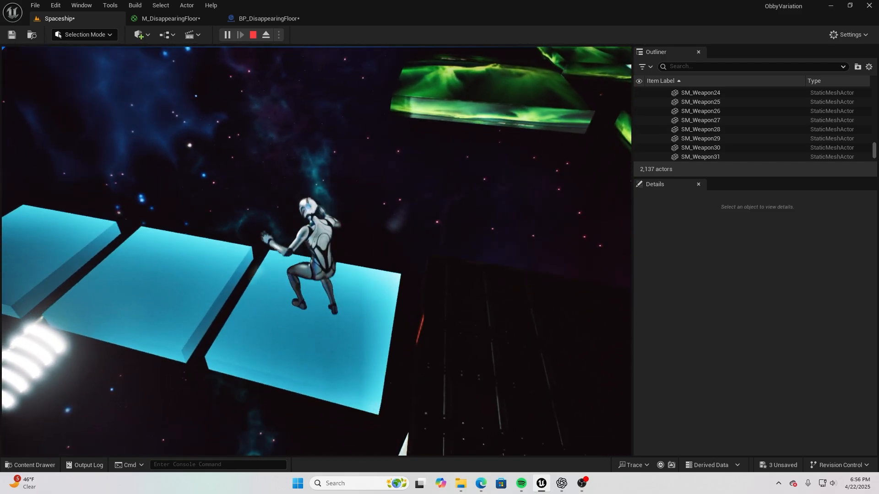
key("space")
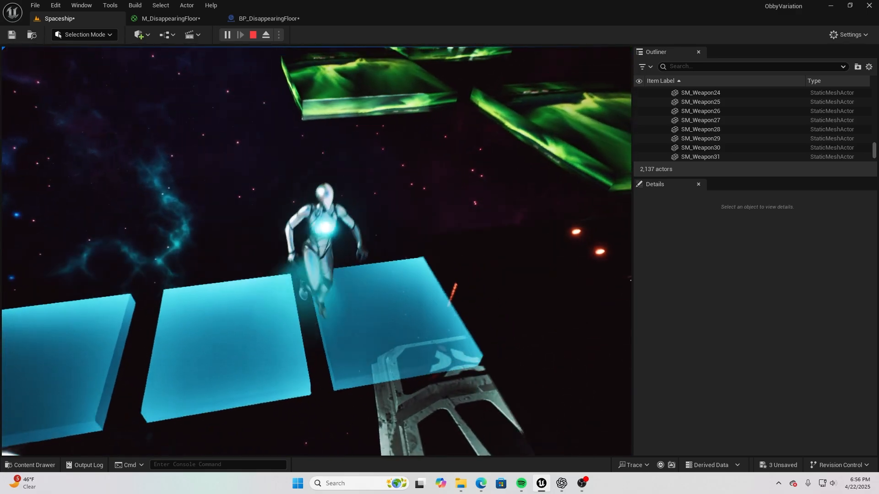
key("w")
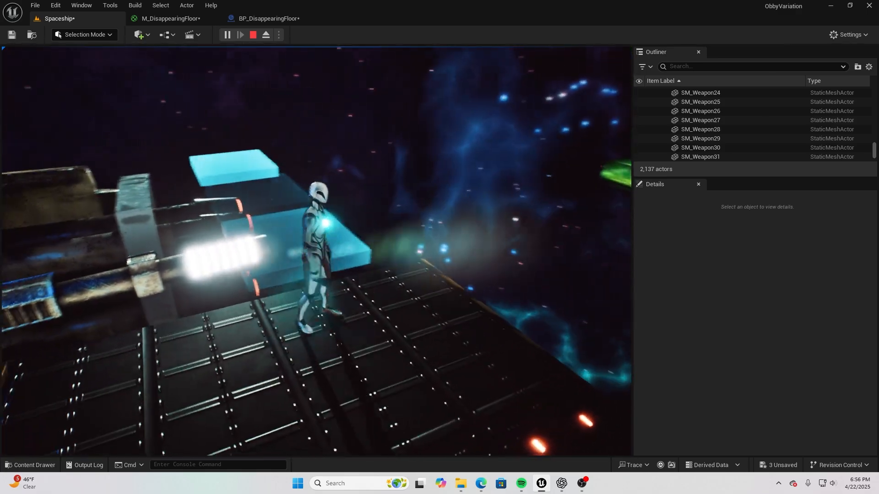
key("a")
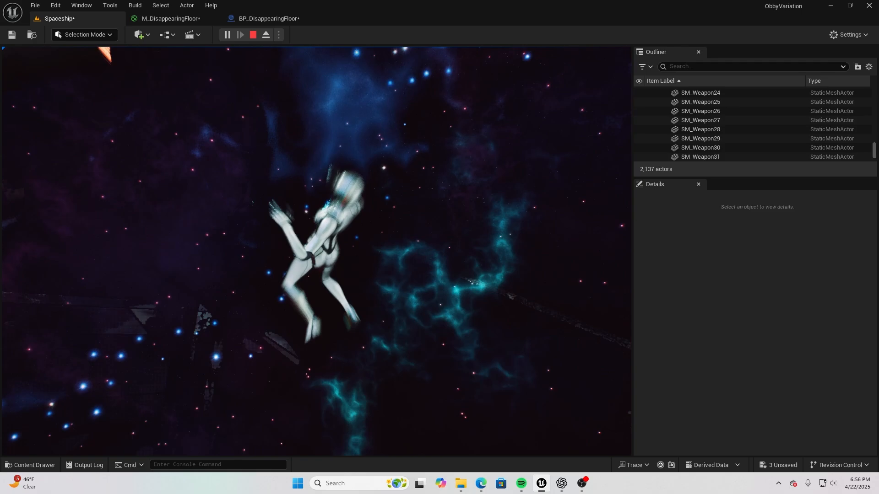
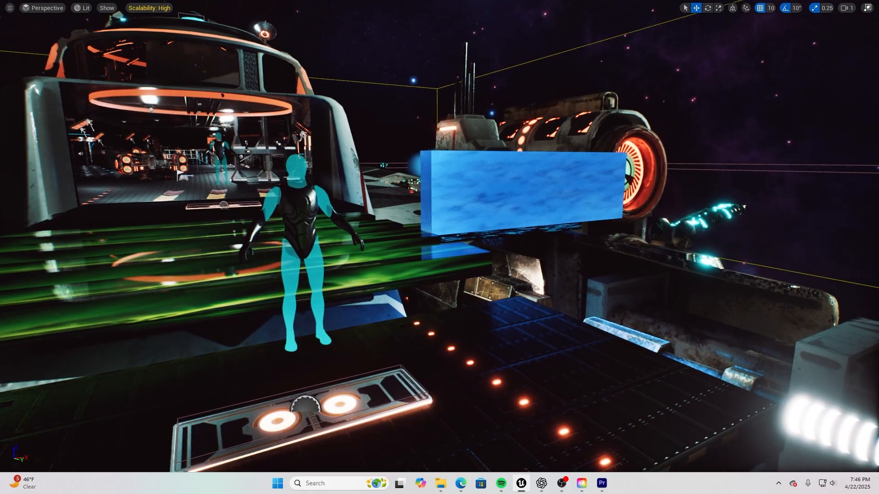
- Select the blue cube beside the green platforms, examine its material from several angles, and leave the full-screen viewport
key("d")
key("a")
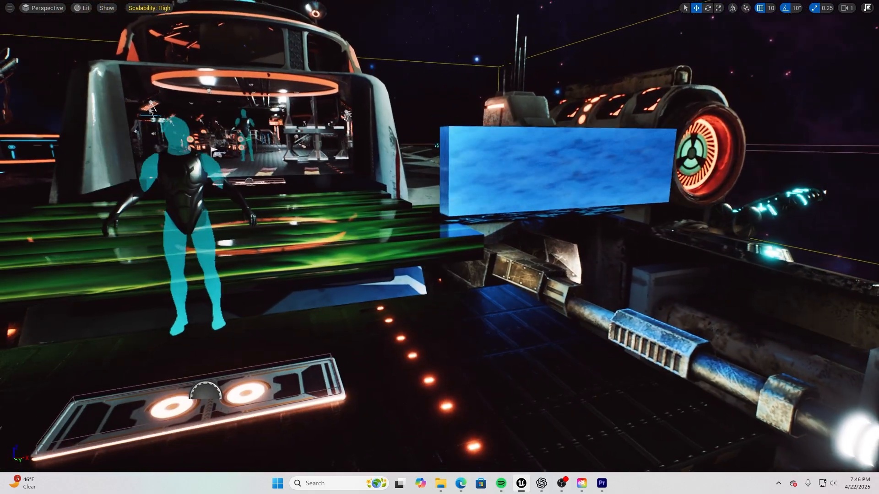
key("s")
right_click_drag(533, 311, 534, 298)
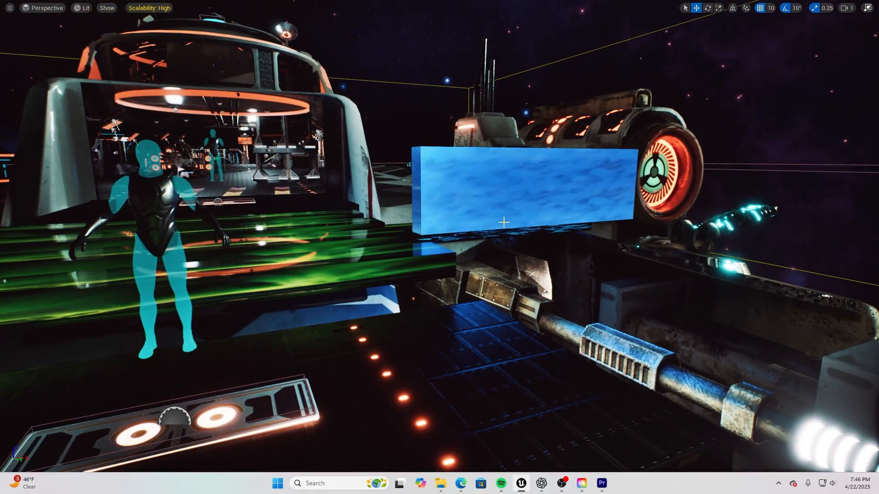
key("w")
right_click_drag(503, 223, 368, 242)
left_click(472, 206)
key("w")
key("s")
key("a")
key("s")
key("d")
key("d")
key("w")
key("a")
key("s")
key("d")
key("F11")
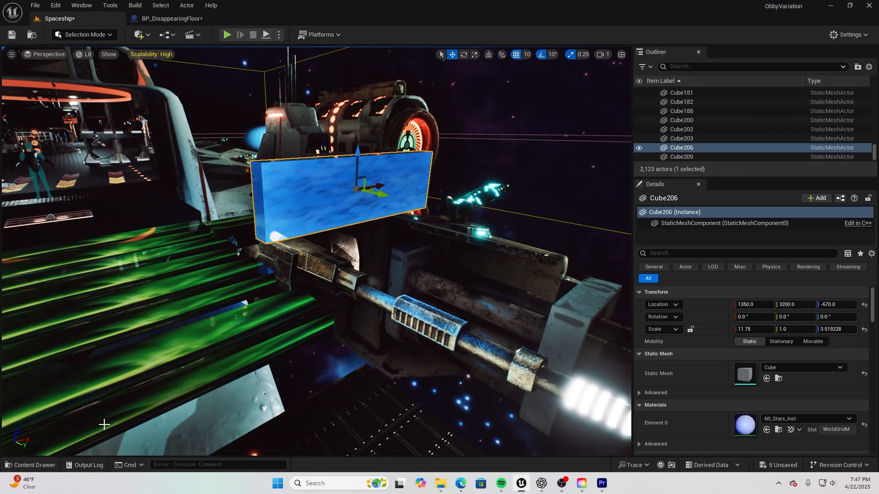
- Search the project content for "MI_Star" to locate the cube's material instance
left_click(32, 466)
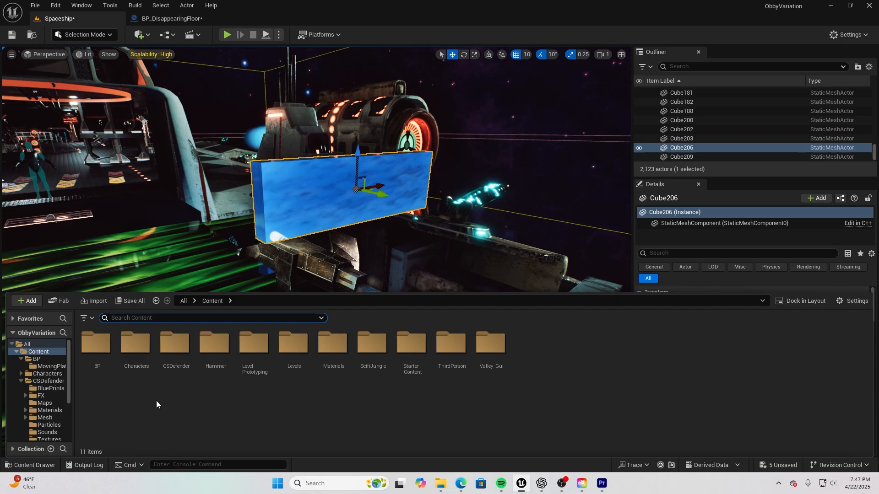
left_click(141, 321)
type("MI_Star")
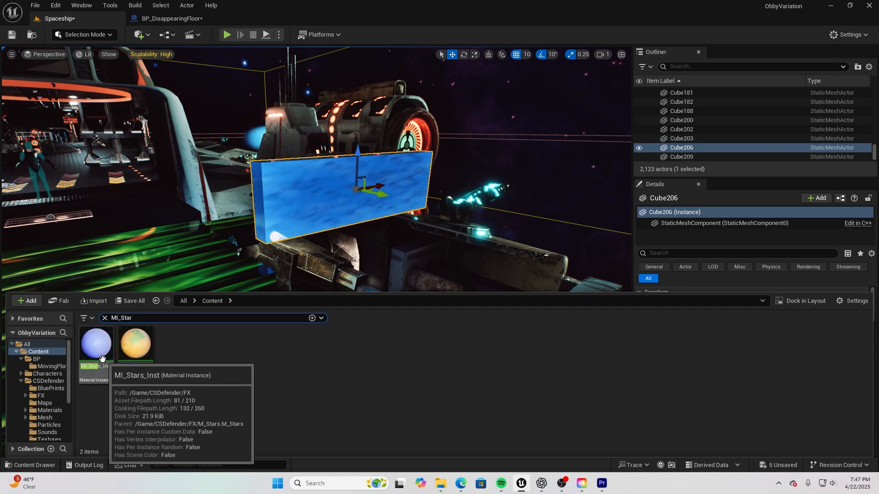
left_click(320, 216)
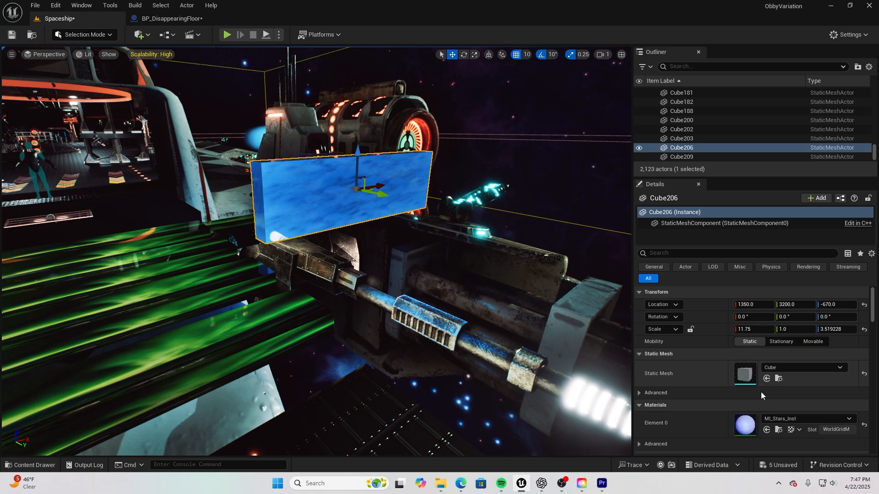
- Locate the selected cube's MI_Stars_Inst material in the project content and duplicate it as MI_Starz
left_click(778, 430)
mouse_move(407, 345)
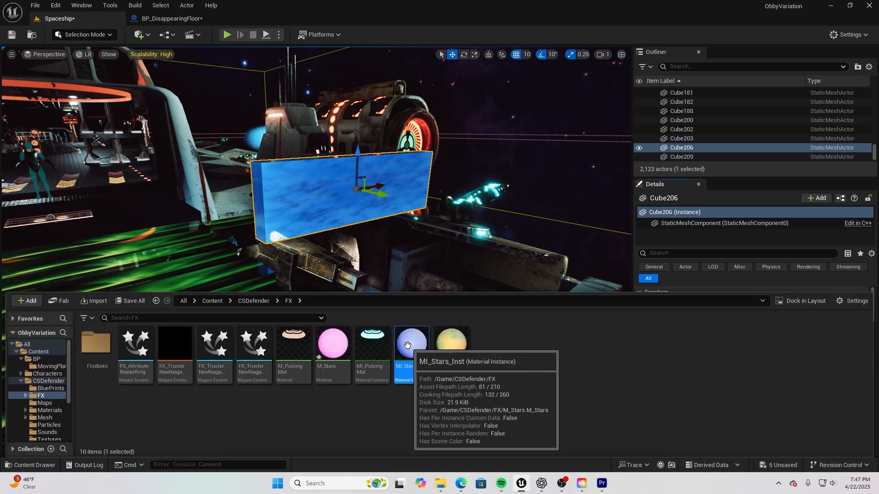
right_click(407, 346)
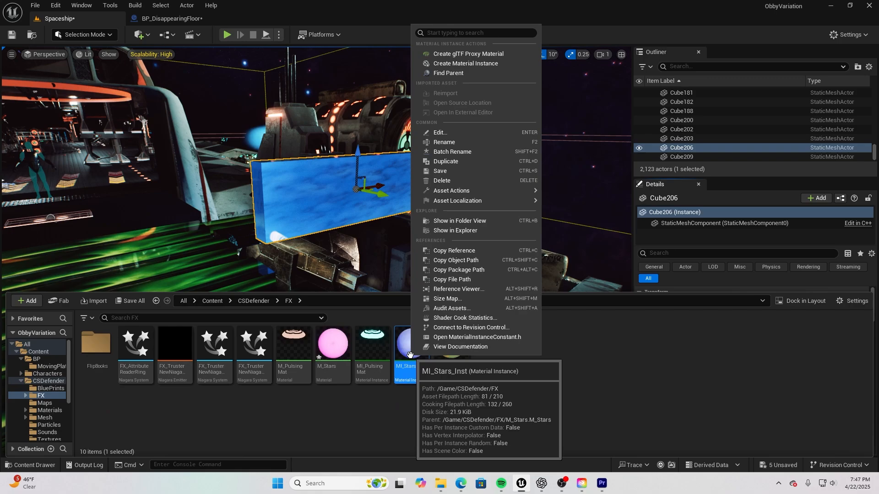
left_click(466, 163)
type("M")
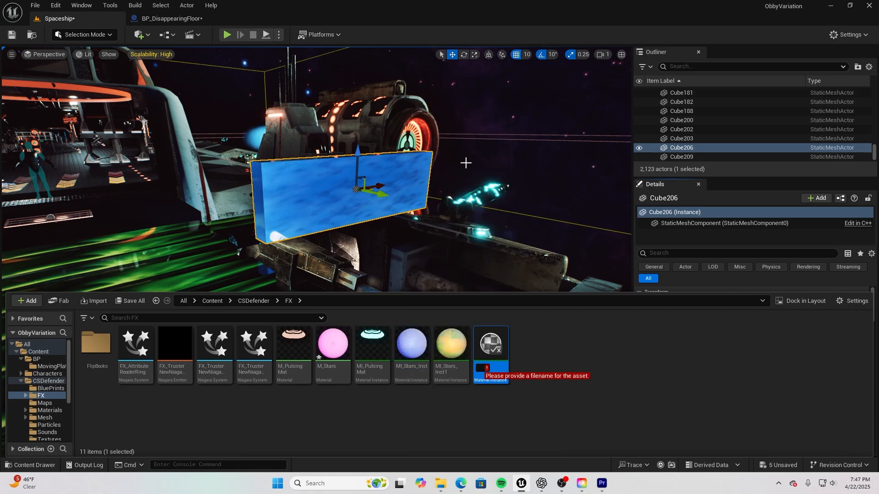
type("I_Starz")
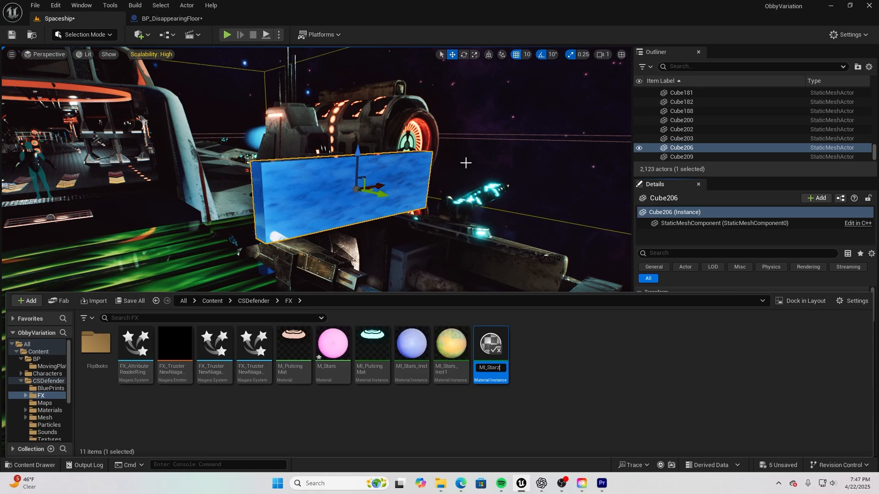
key("Return")
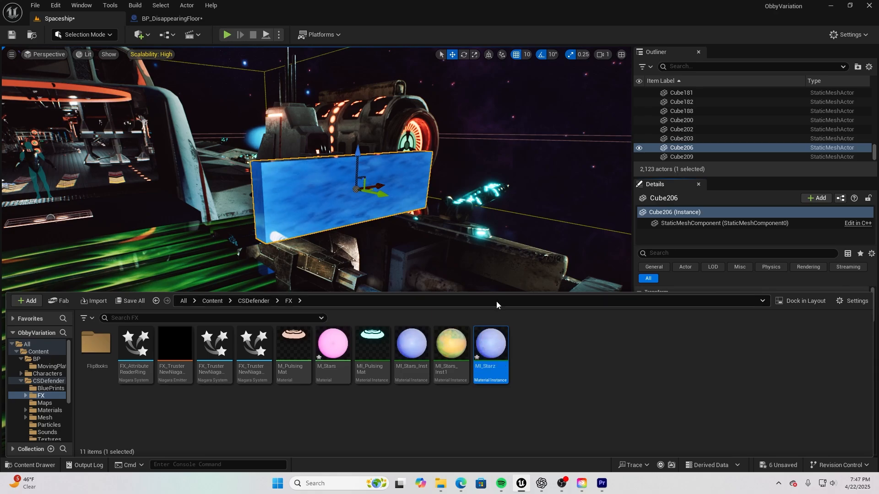
- Open MI_Starz, review its parameters, and open its parent material M_Stars for editing
double_click(487, 341)
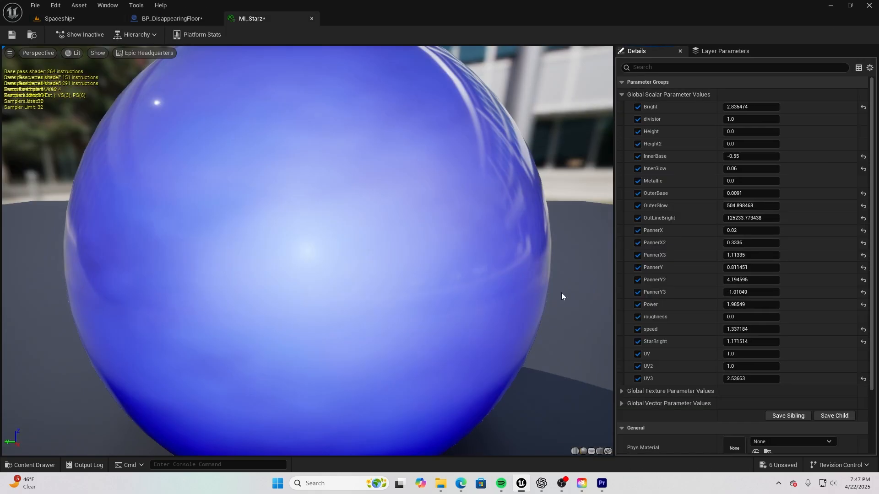
scroll(658, 299, "down", 3)
scroll(651, 300, "up", 2)
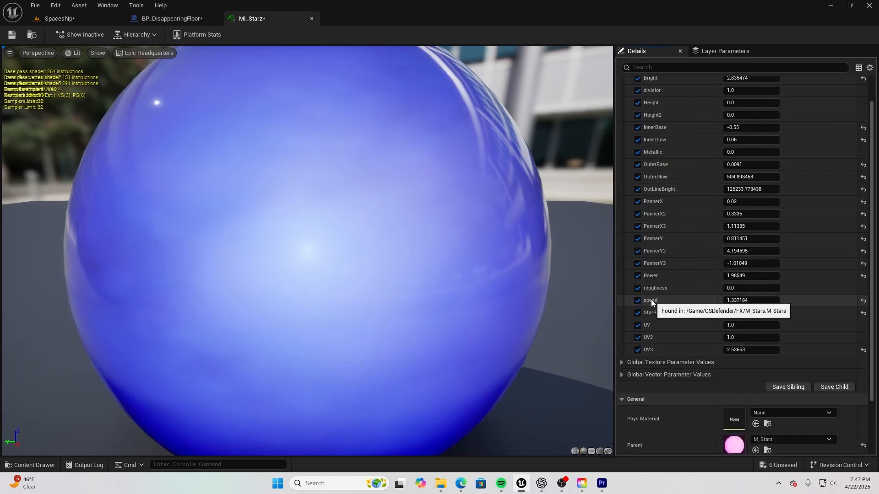
scroll(651, 299, "up", 1)
scroll(666, 296, "down", 3)
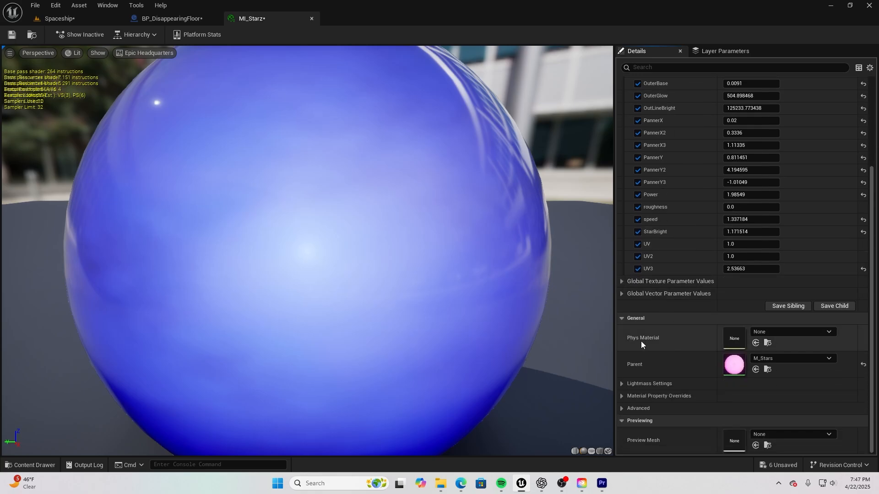
double_click(731, 369)
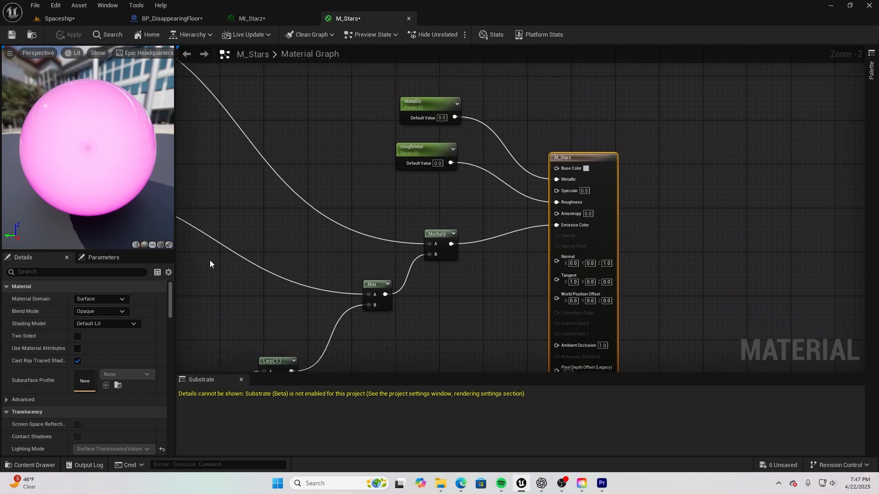
- Set the M_Stars material's Blend Mode to Translucent and its Lighting Mode to Surface TranslucencyVolume
left_click(104, 311)
left_click(105, 337)
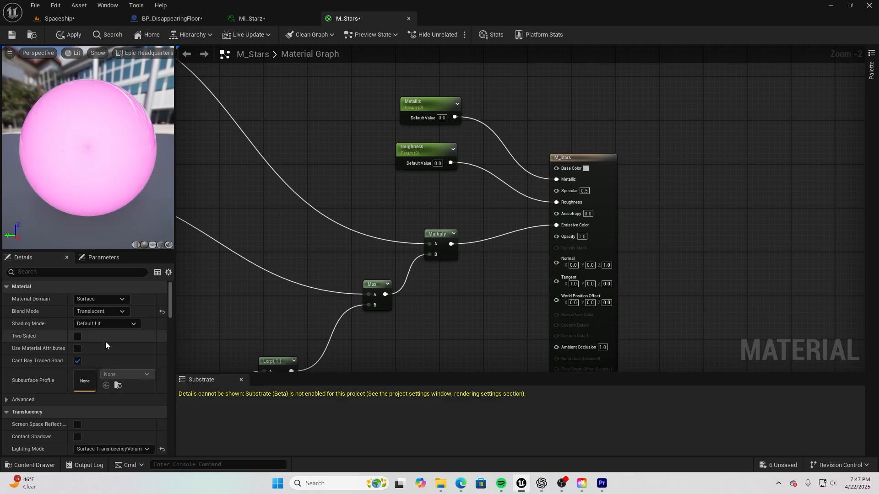
scroll(97, 396, "down", 2)
left_click(97, 421)
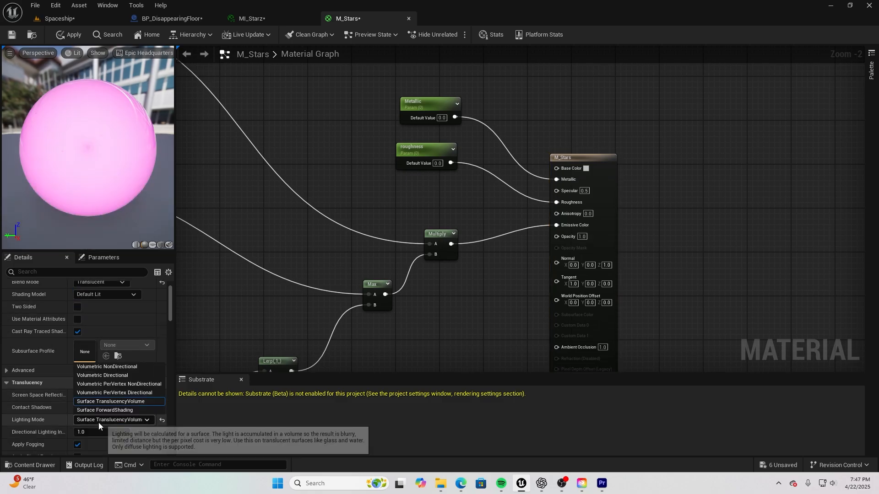
left_click(126, 402)
- Add a scalar parameter named Opacity with default value 1 and connect it to the Opacity input of M_Stars
right_click_drag(347, 264, 216, 311)
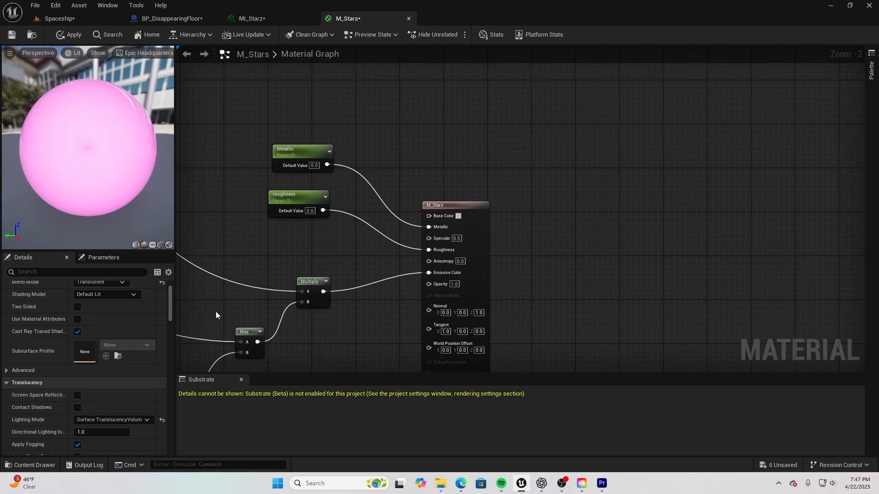
scroll(281, 271, "up", 2)
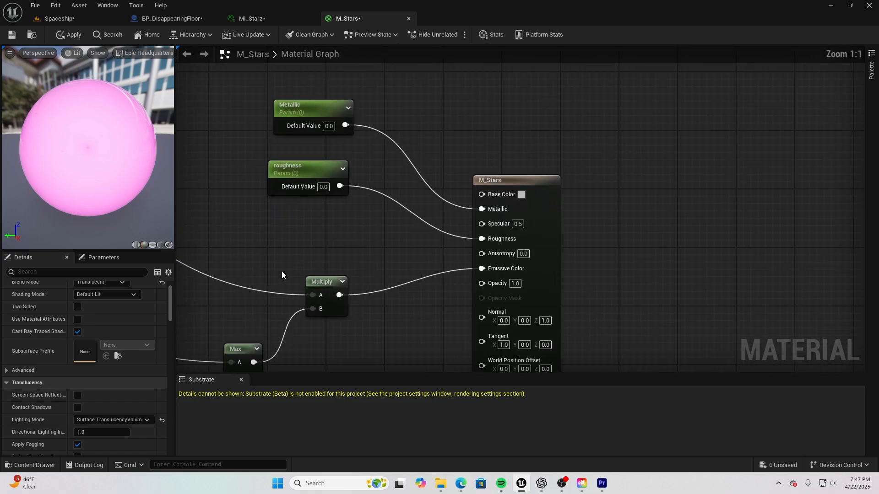
left_click(365, 235)
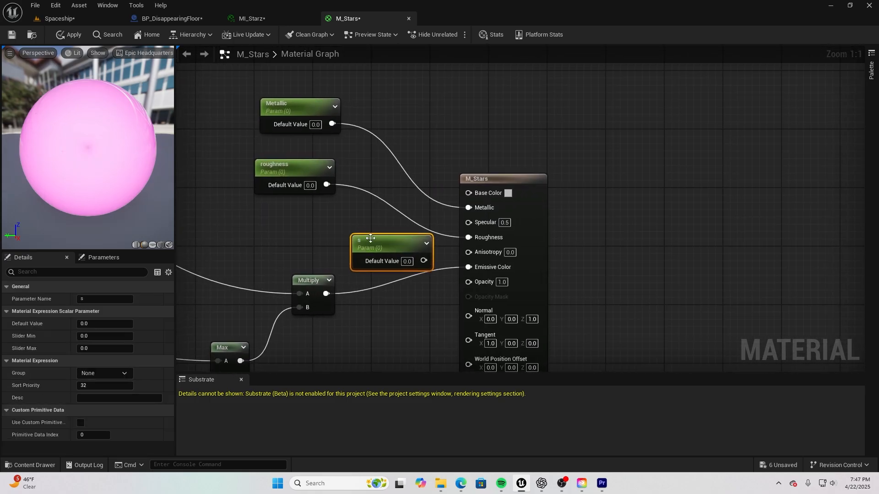
left_click(88, 300)
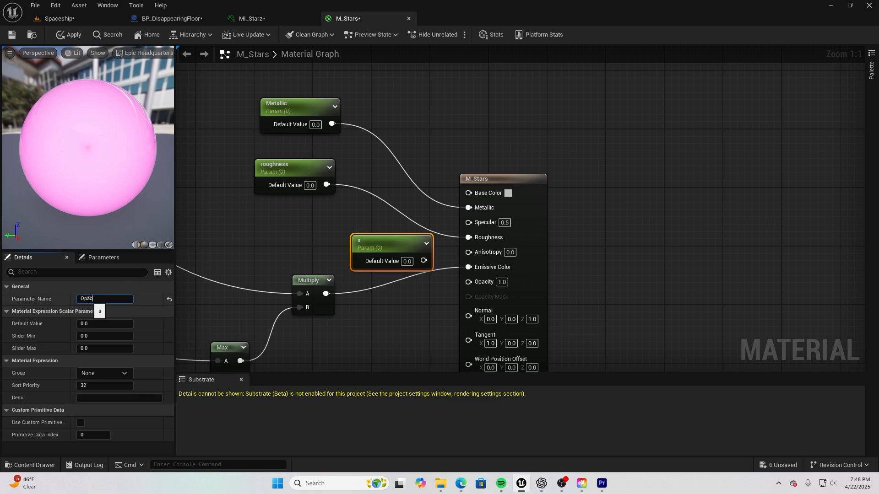
type("Opacity")
key("Return")
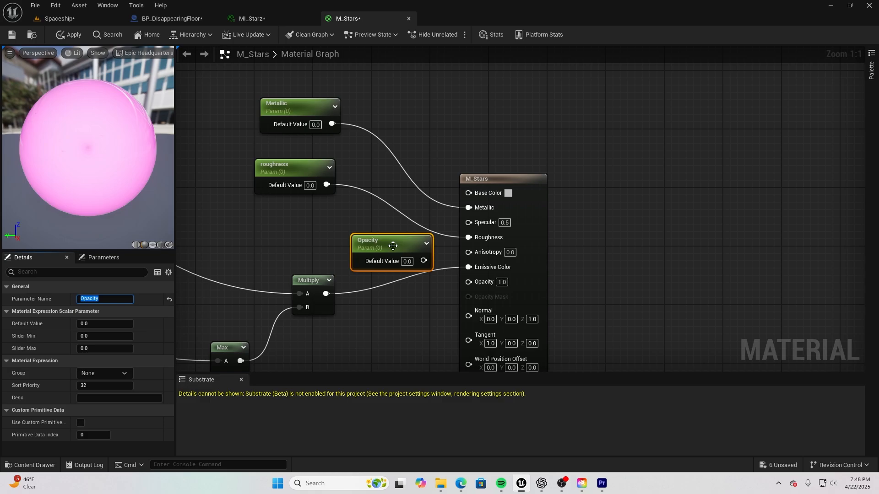
left_click_drag(392, 245, 471, 283)
left_click(381, 258)
type("1")
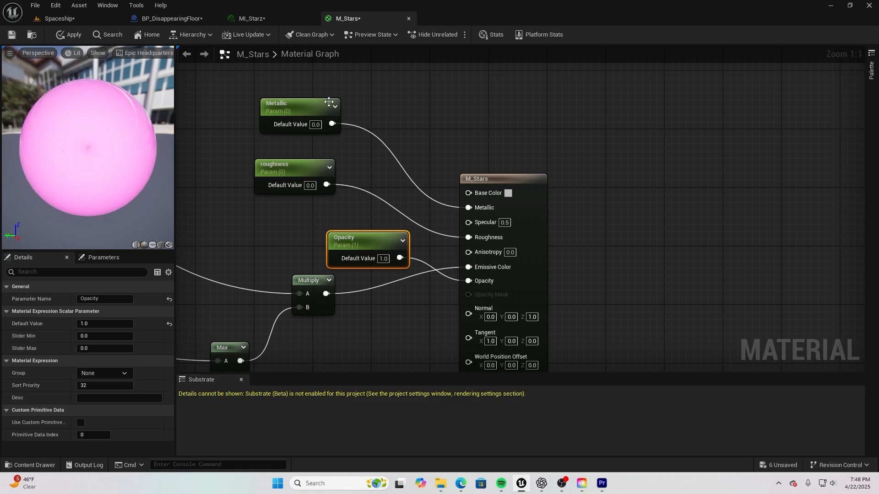
- In BP_DisappearingFloor's event graph, set the Create Dynamic Material Instance node's Source Material to MI_Starz
left_click(178, 18)
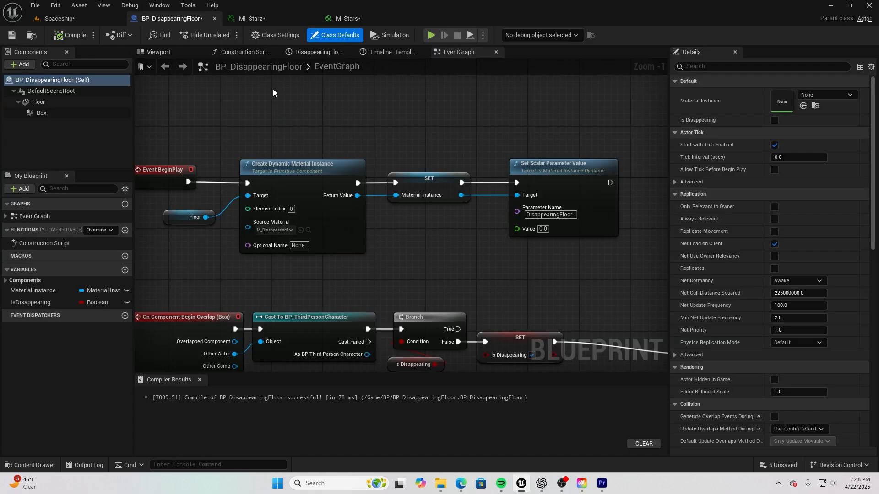
scroll(421, 168, "down", 2)
scroll(421, 168, "up", 3)
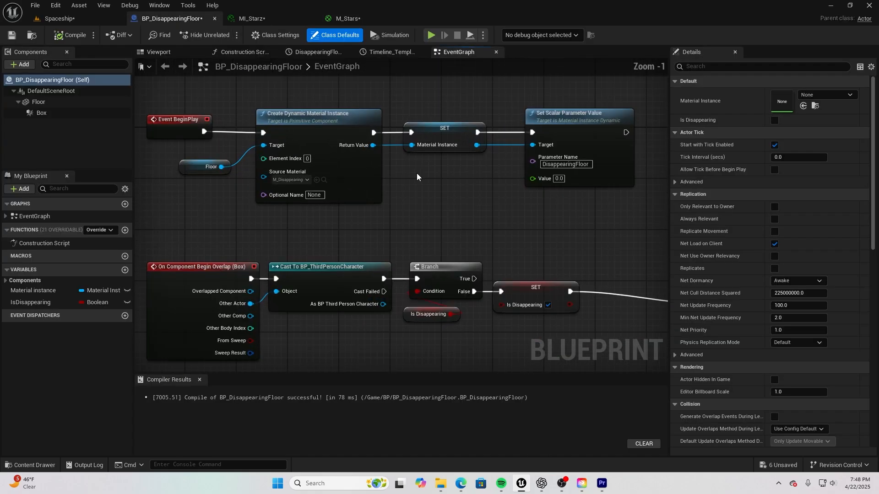
right_click_drag(440, 208, 454, 220)
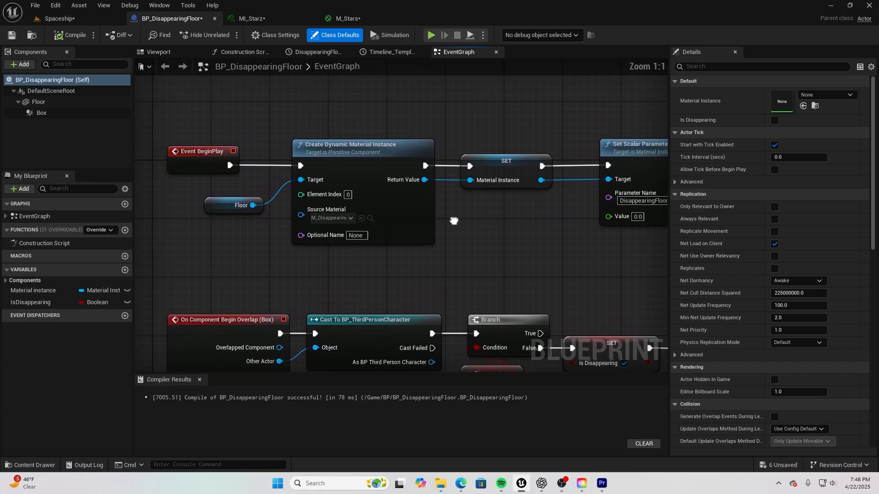
left_click(331, 220)
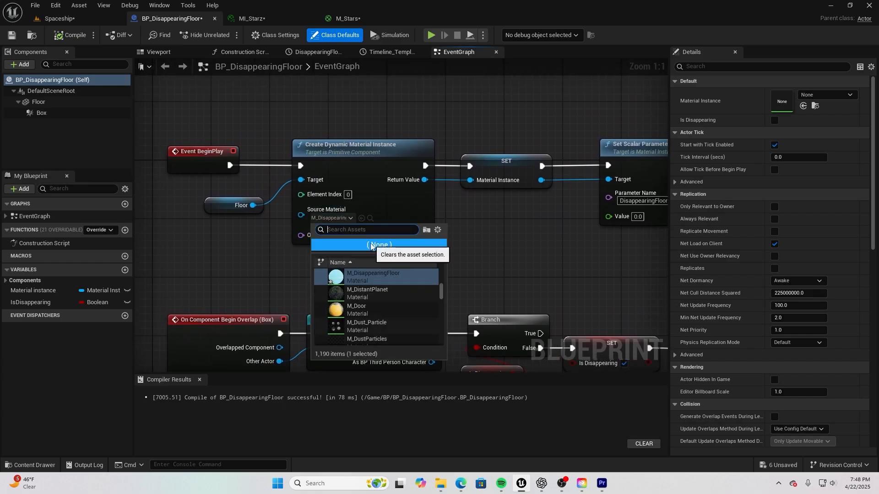
type("MI_s")
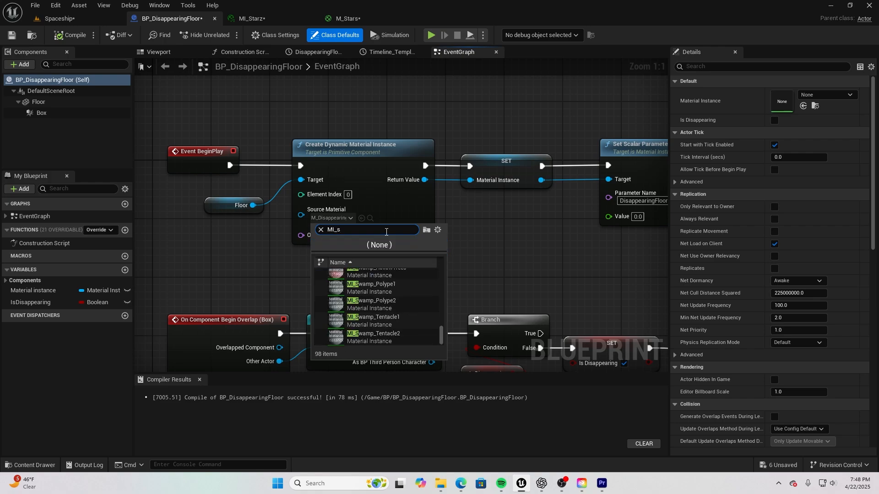
type("tar")
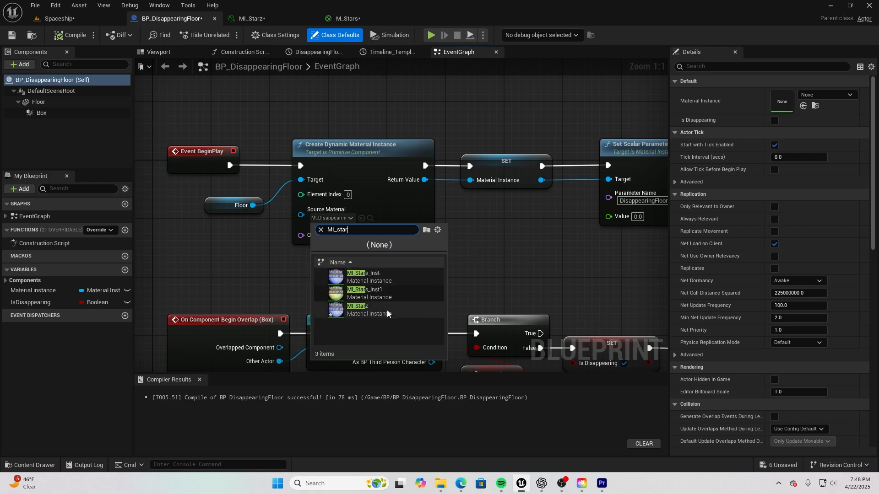
left_click(386, 310)
- Set the Parameter Name of the Set Scalar Parameter Value node to Starz and compile the Blueprint
right_click_drag(457, 248, 359, 263)
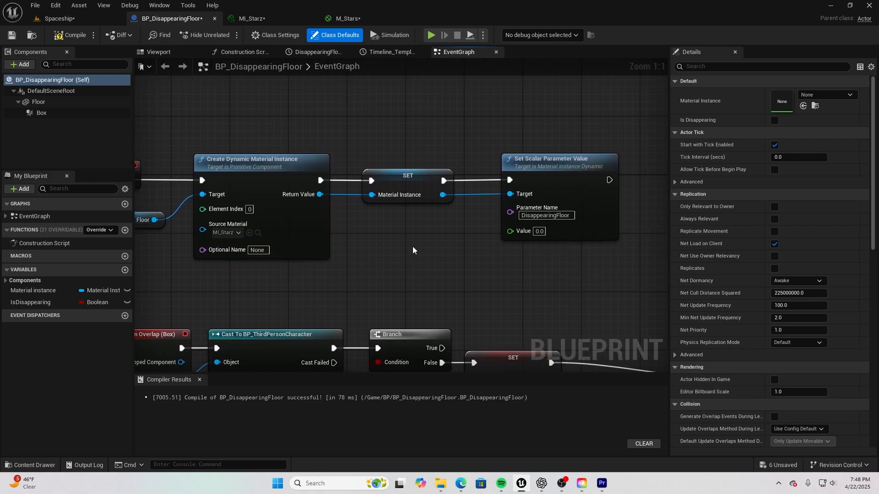
left_click(547, 216)
type("Starz")
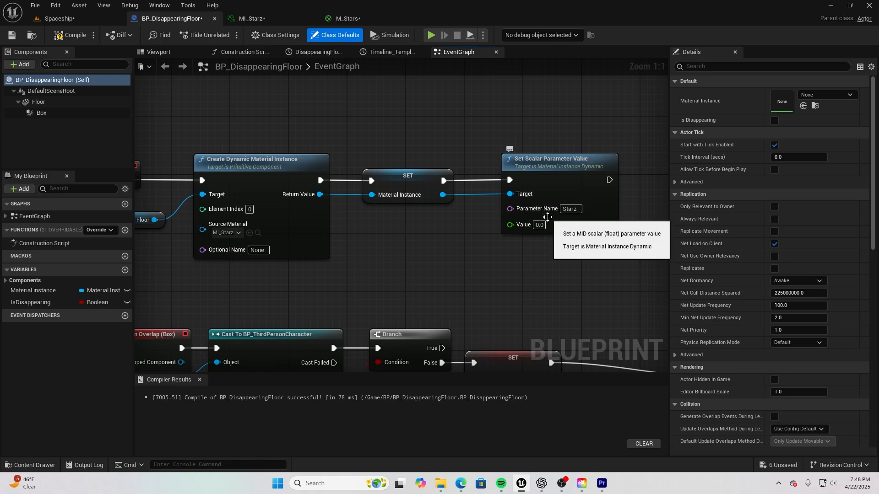
right_click_drag(453, 236, 442, 189)
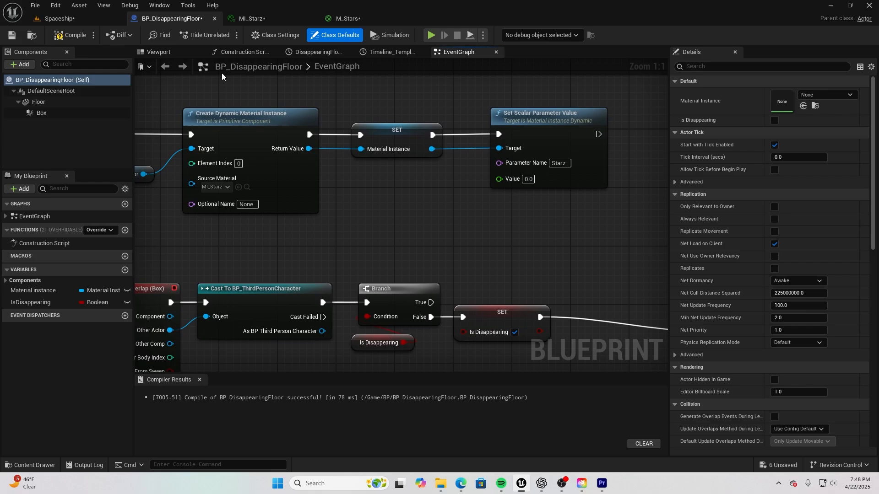
left_click(74, 36)
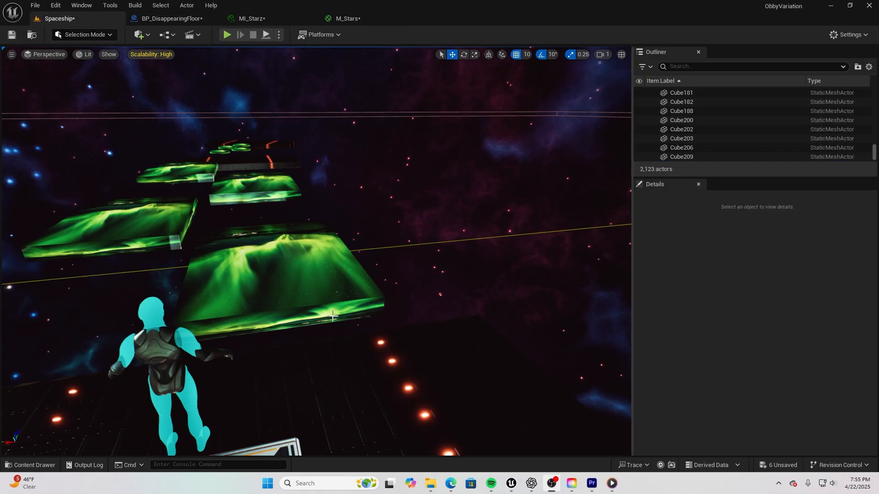
- Apply the MI_Starz material to Element 0 of the Floor component in BP_DisappearingFloor
scroll(264, 347, "up", 5)
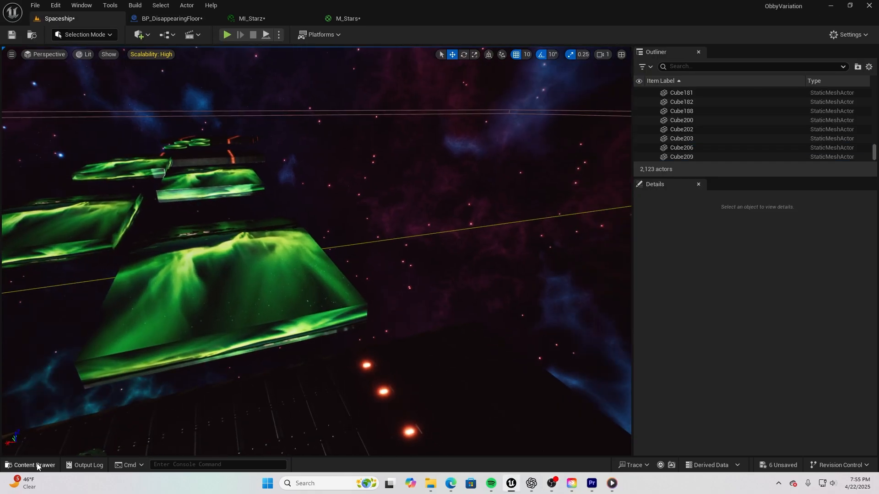
left_click(175, 23)
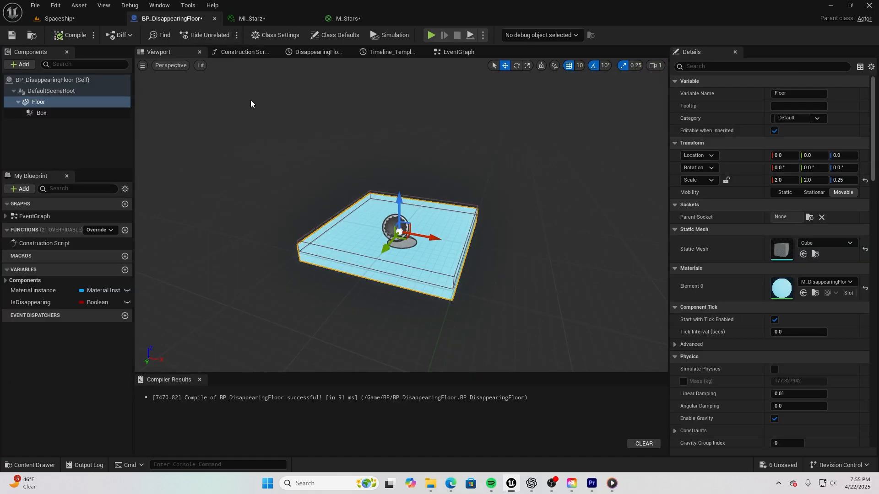
right_click_drag(410, 203, 430, 197)
key("w")
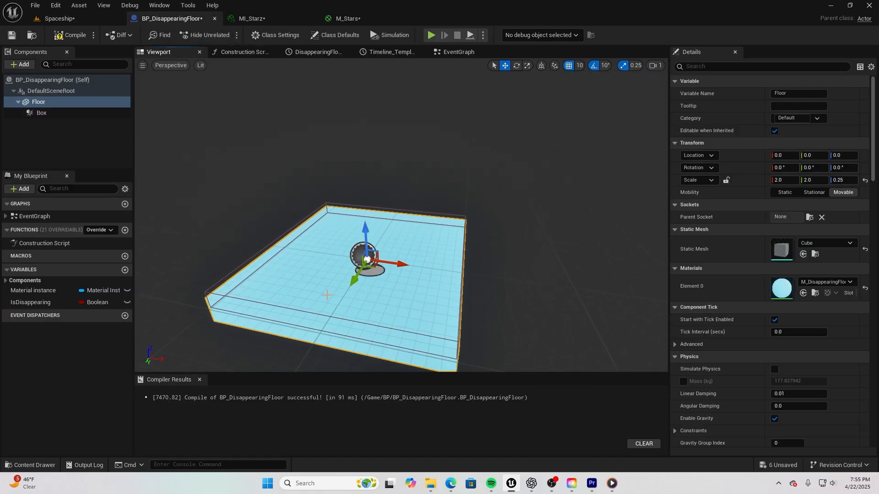
left_click(34, 466)
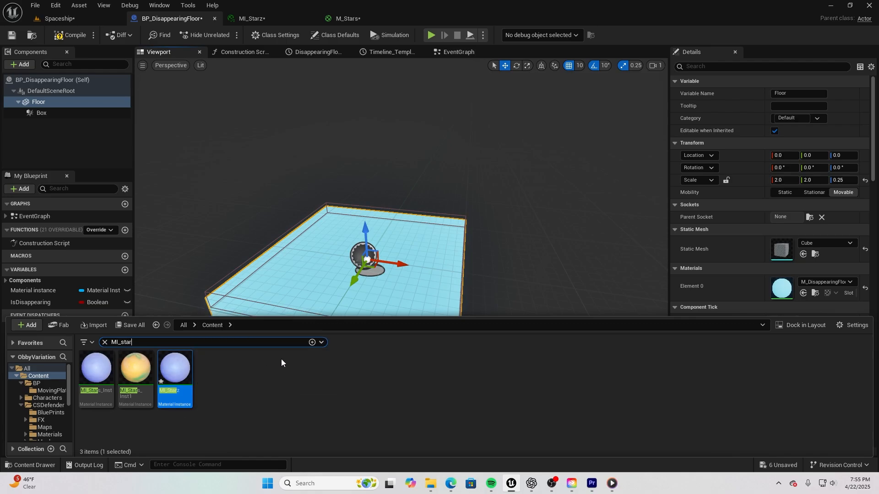
left_click(50, 104)
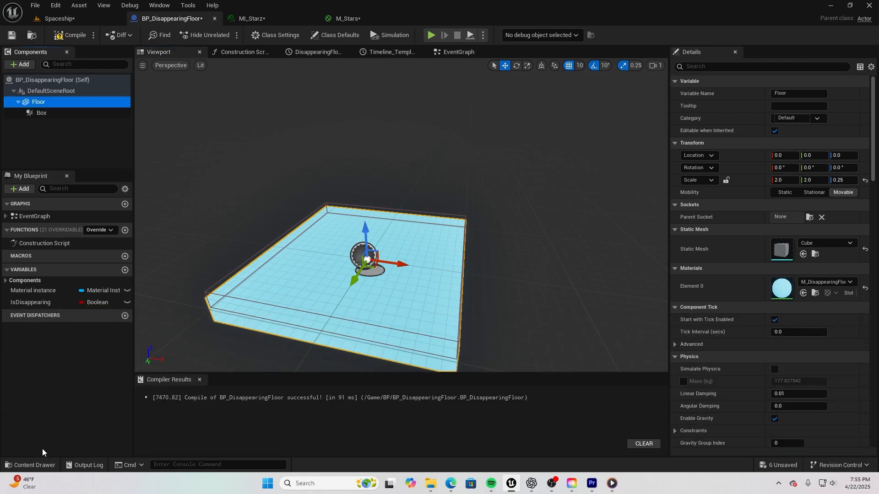
left_click(37, 465)
left_click_drag(179, 395, 793, 285)
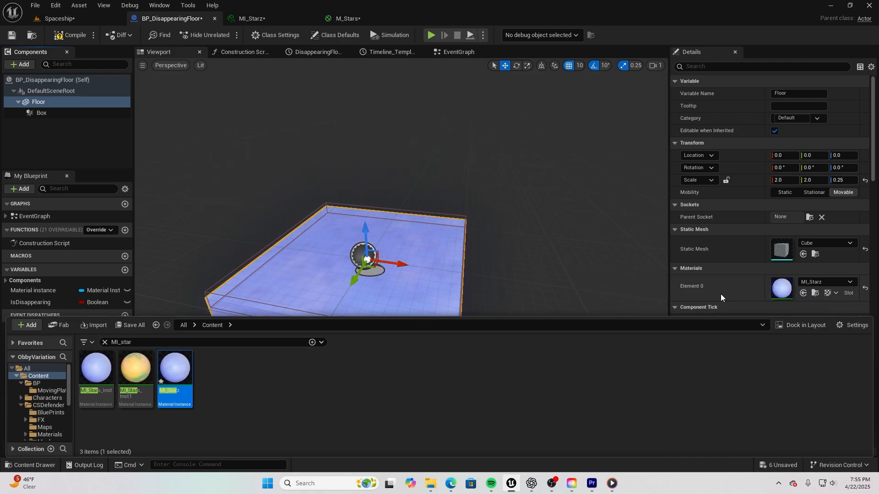
right_click_drag(476, 254, 474, 265)
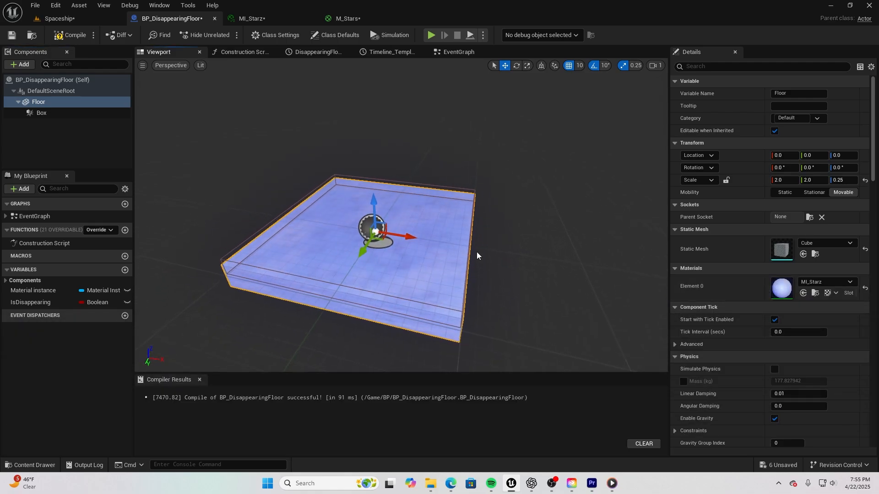
- Place a BP_DisappearingFloor actor in the Spaceship level, in the open space beside the green platforms
left_click(79, 19)
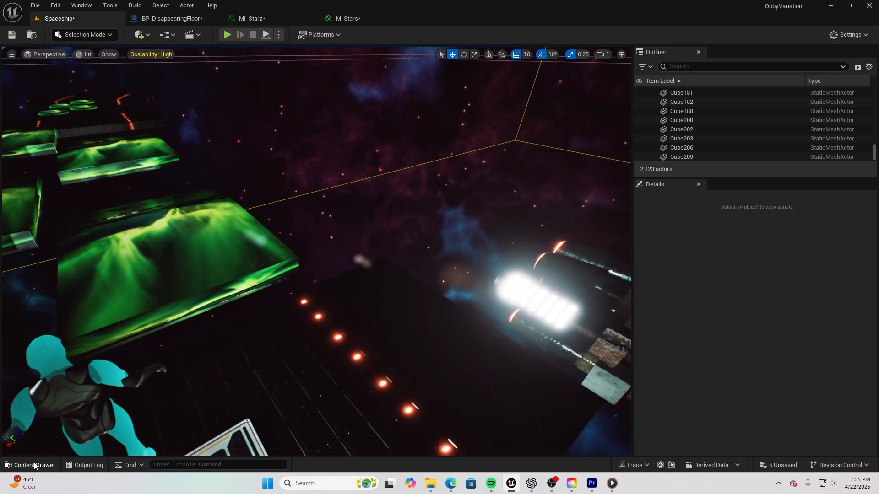
left_click(34, 466)
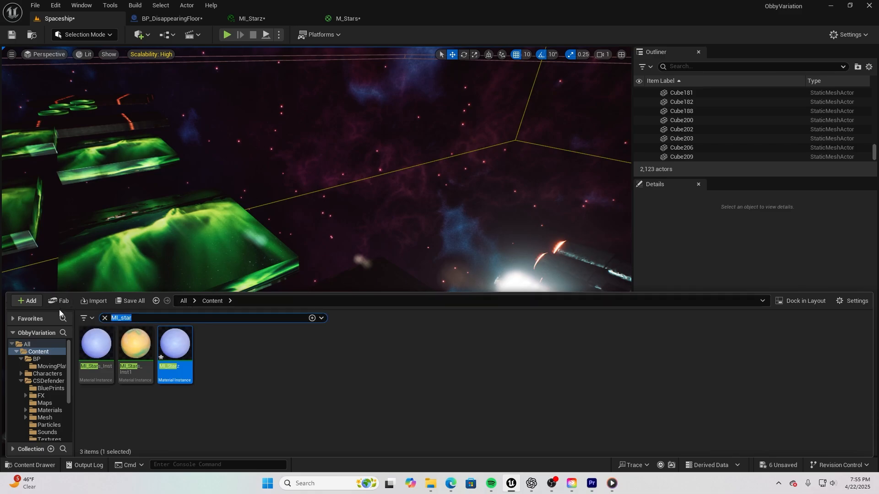
left_click(105, 318)
double_click(96, 343)
left_click_drag(214, 348, 381, 229)
- Duplicate the placed platform four times to form a staggered path of five disappearing floors
key("w")
right_click_drag(381, 230, 403, 236)
left_click_drag(330, 289, 326, 286, "alt")
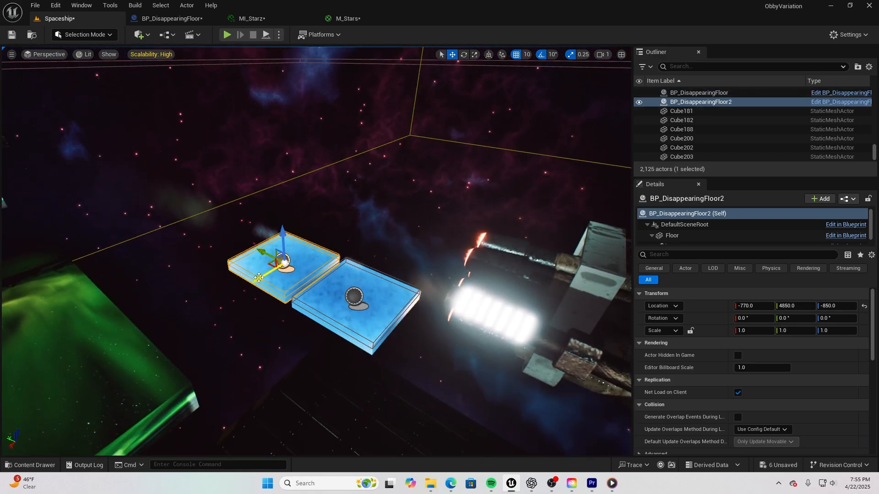
left_click_drag(258, 278, 310, 206, "alt")
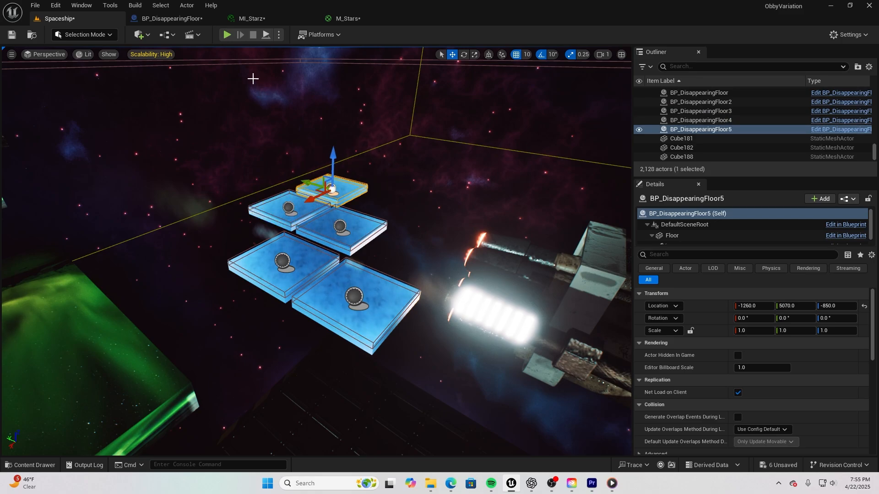
- Play-test the level by jumping the character across the disappearing floors, and end the play session
left_click(227, 35)
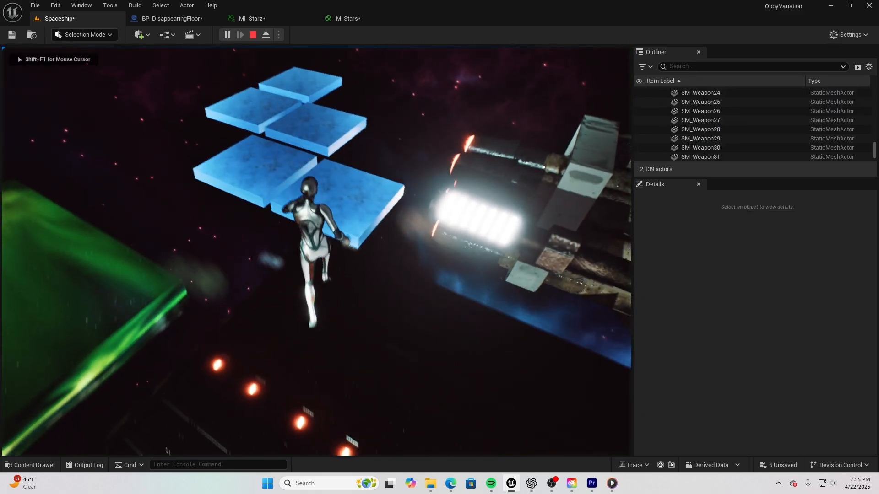
key("space")
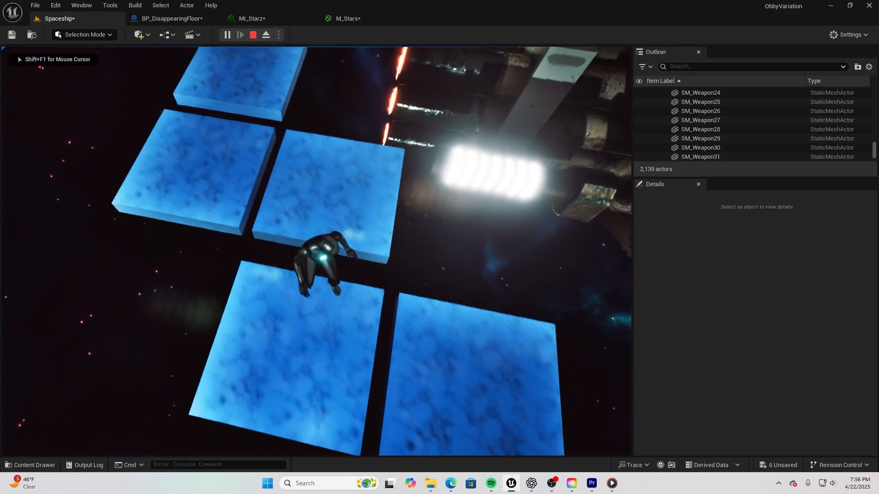
key("space")
key("space")
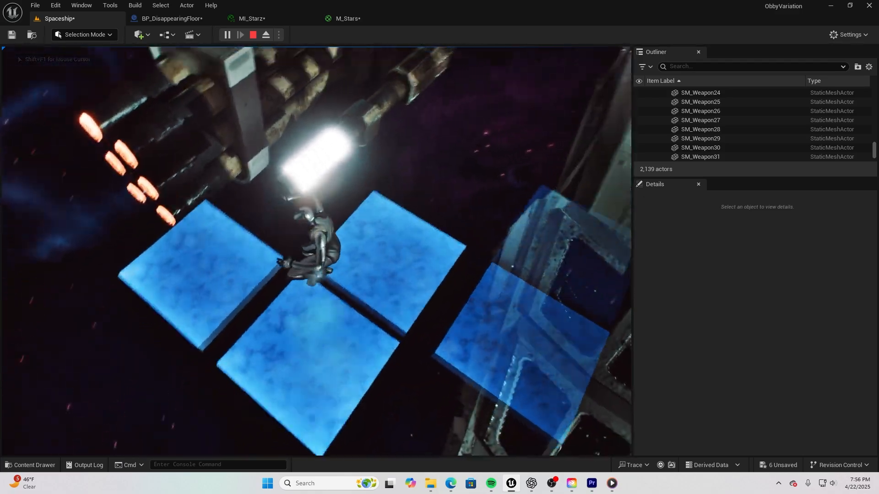
key("space")
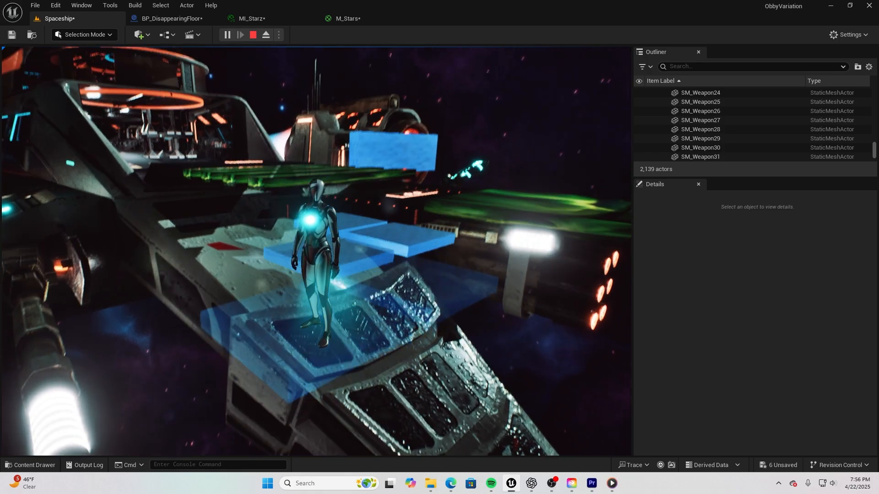
key("Escape")
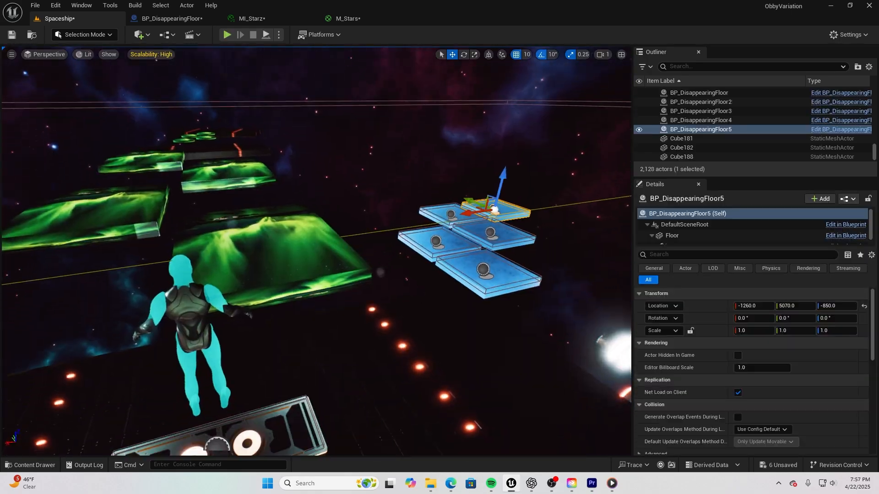
- In BP_DisappearingFloor's event graph, insert a Play Sound 2D node between SET Is Disappearing and the DisappearingFloorTime timeline's Play from Start
right_click_drag(409, 342, 418, 342)
key("s")
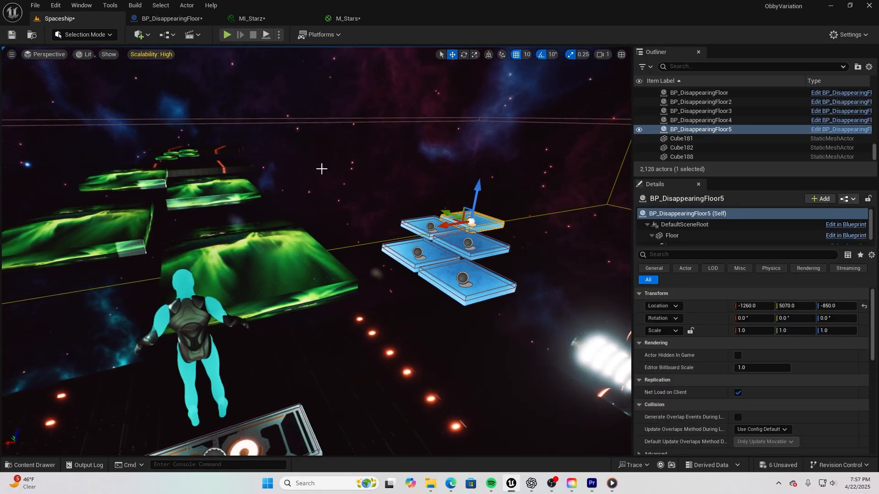
left_click(191, 23)
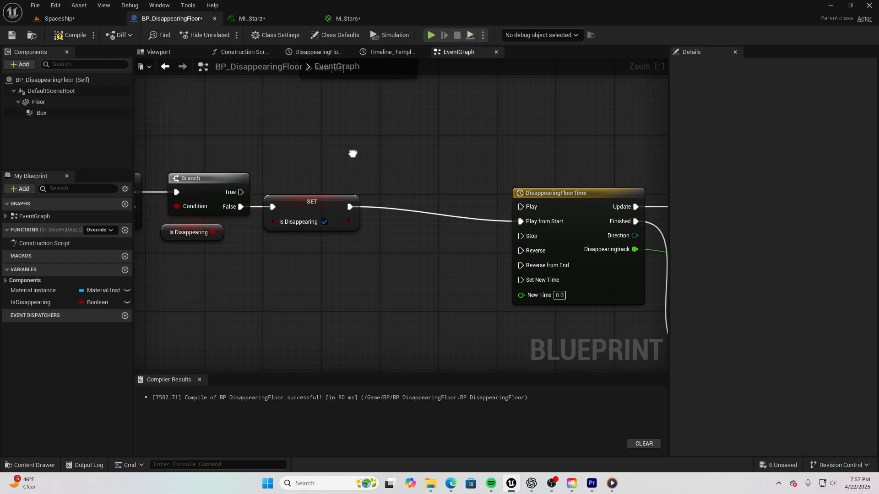
right_click_drag(353, 151, 489, 203)
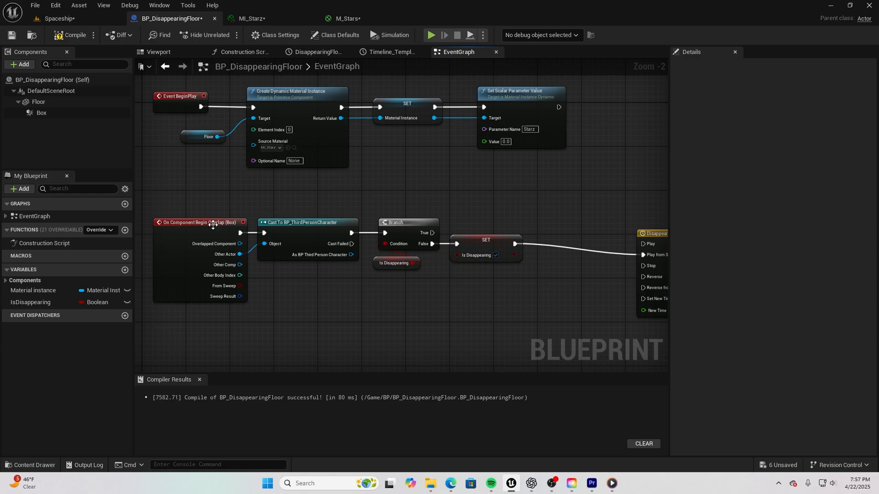
scroll(458, 212, "up", 2)
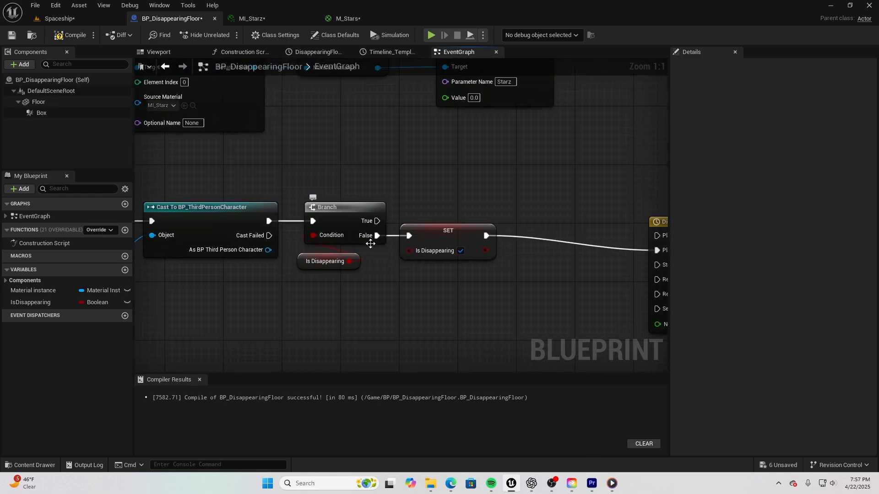
right_click_drag(485, 236, 349, 237)
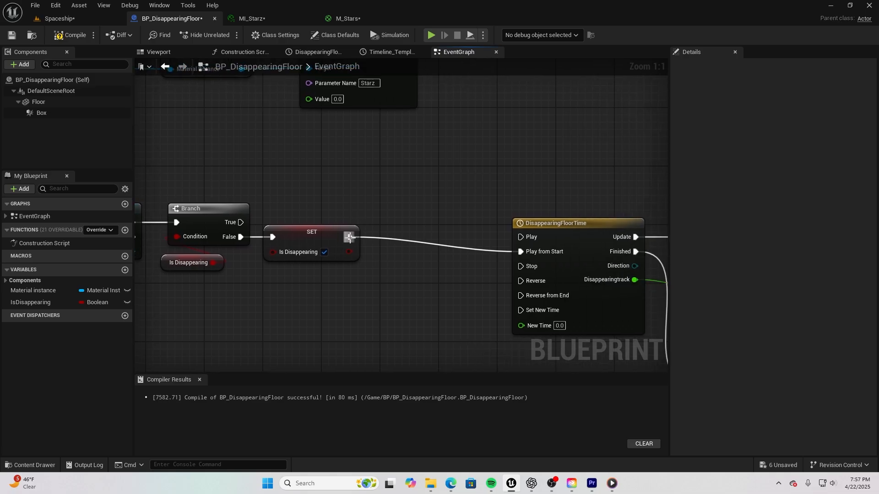
left_click_drag(350, 237, 389, 240)
type("play")
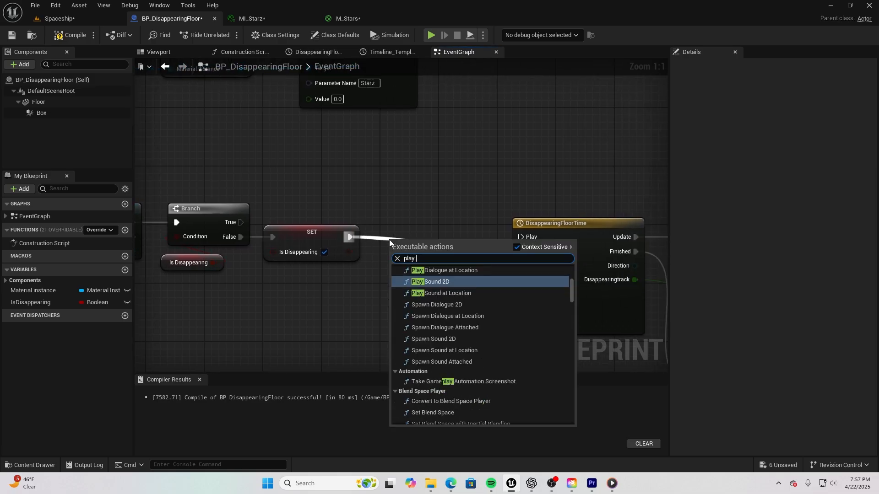
left_click(441, 282)
- Preview the Floating_UI_Close sound, assign it to the Play Sound 2D node, move the node slightly up, and compile the Blueprint
left_click(431, 276)
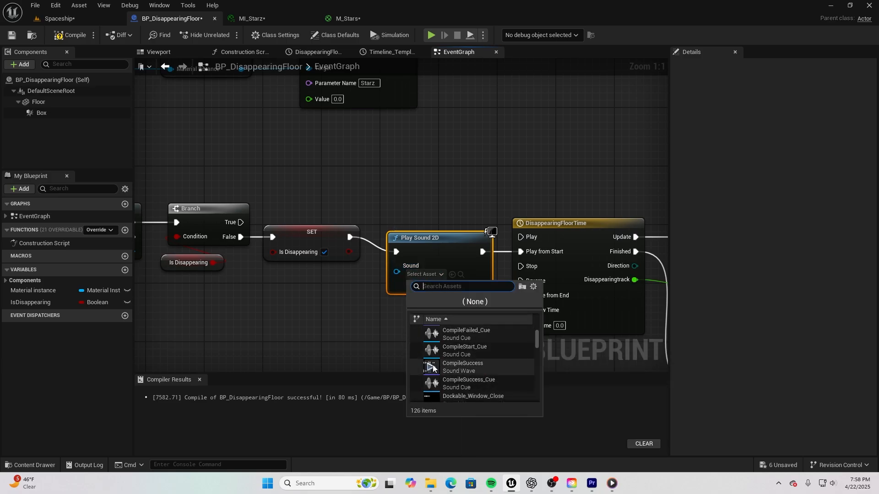
left_click_drag(537, 351, 537, 353)
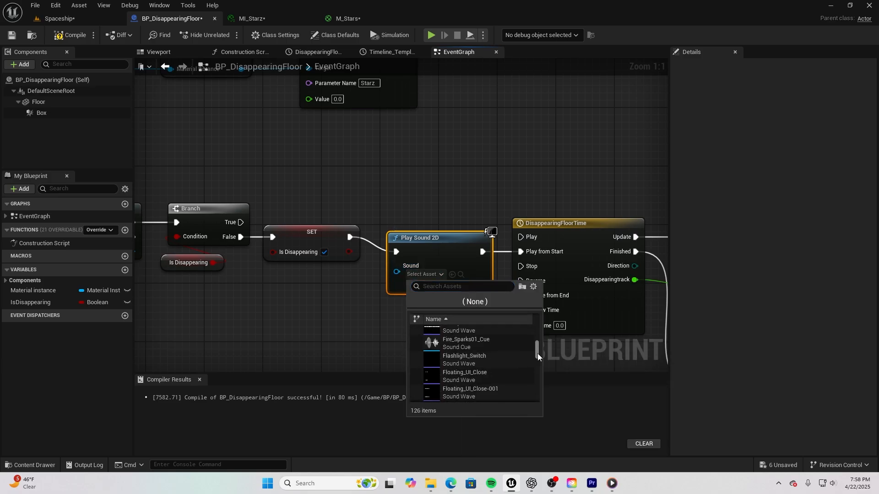
left_click(431, 375)
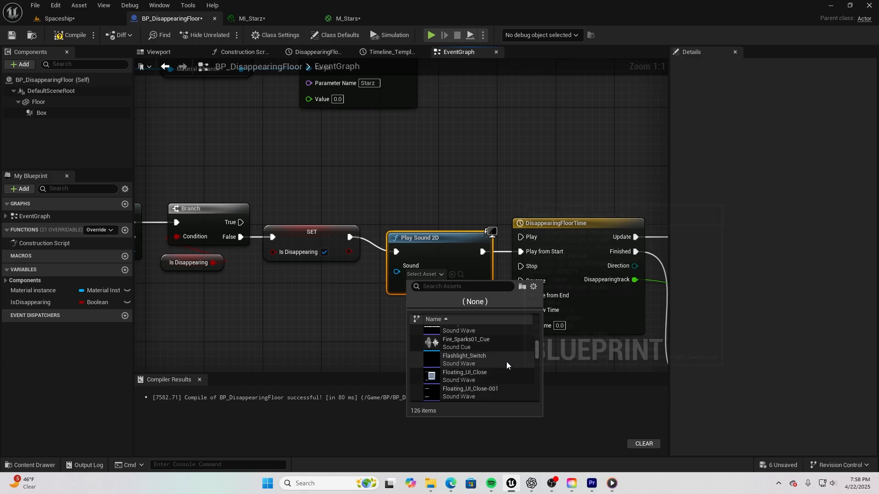
left_click(460, 375)
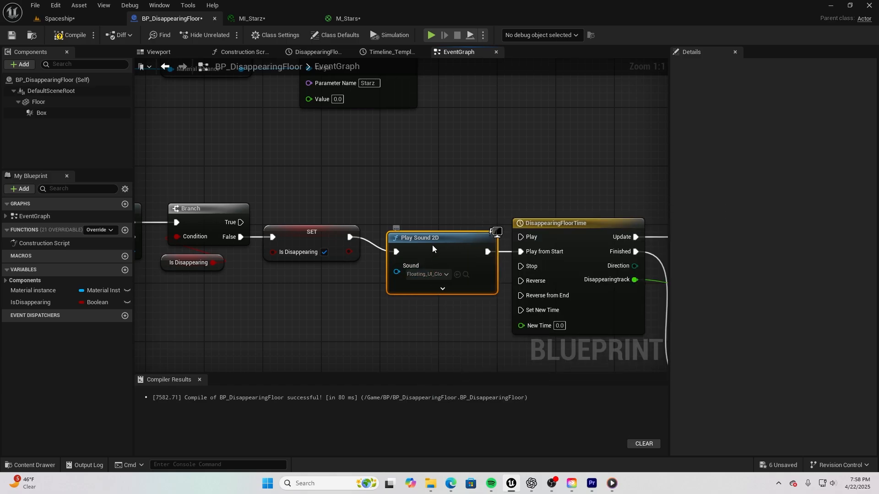
left_click_drag(432, 246, 430, 239)
right_click_drag(419, 311, 406, 309)
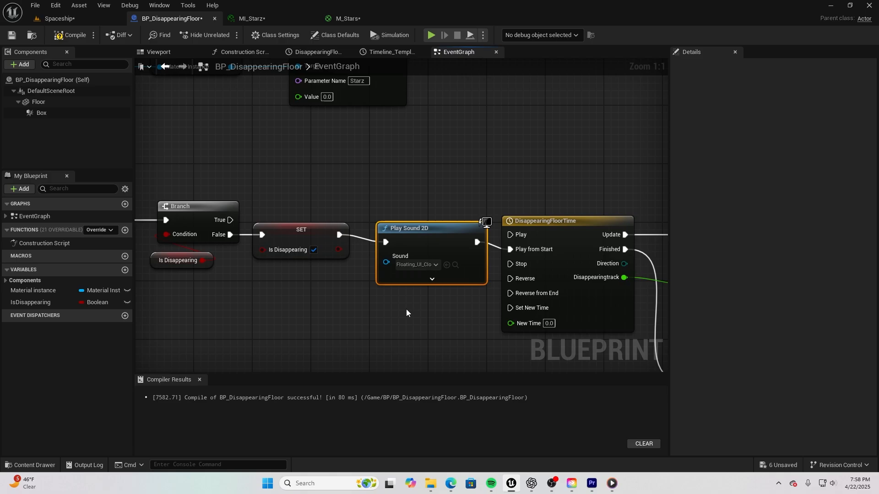
left_click(72, 36)
- Play-test the Spaceship level, jumping the character across the disappearing floors to check the newly assigned sound
left_click(73, 20)
key("w")
mouse_move(243, 87)
right_mouse_down()
mouse_move(246, 103)
mouse_move(245, 81)
right_mouse_up()
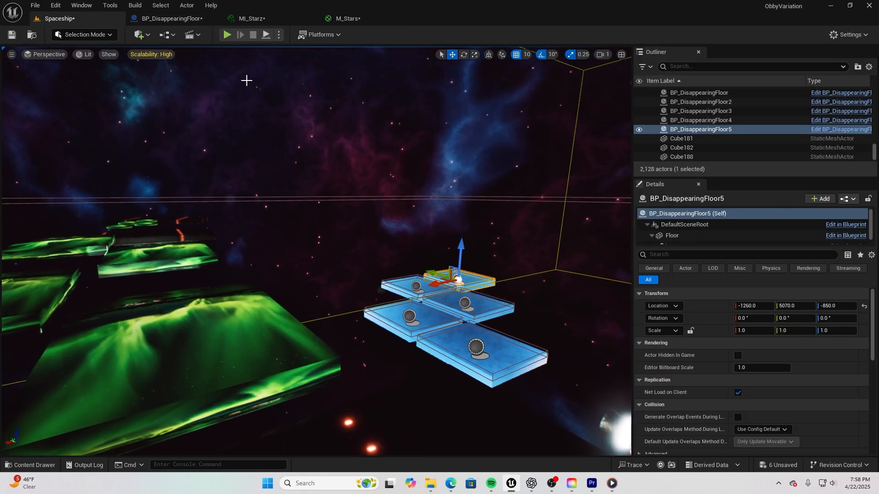
left_click(228, 35)
key("w")
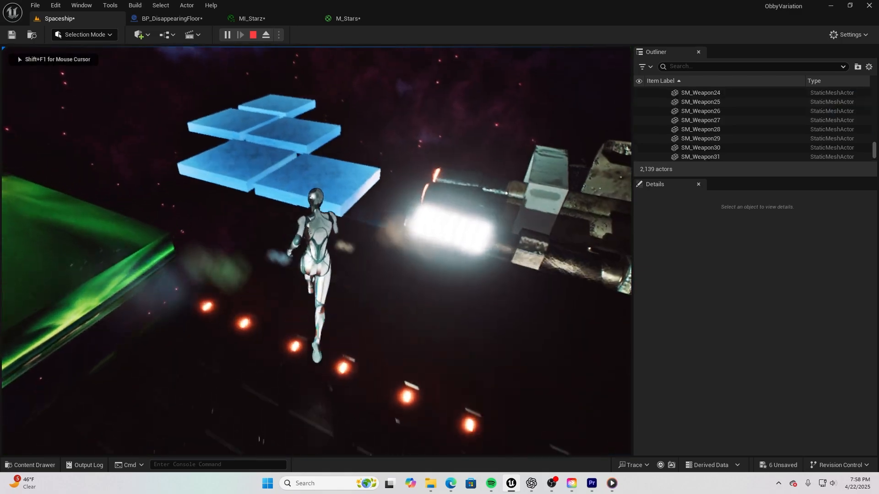
key("space")
key("w")
key("space")
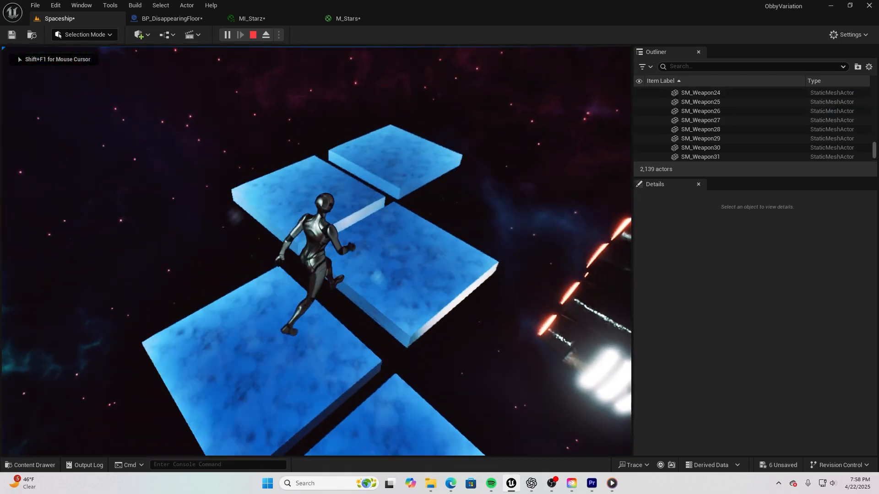
key("w")
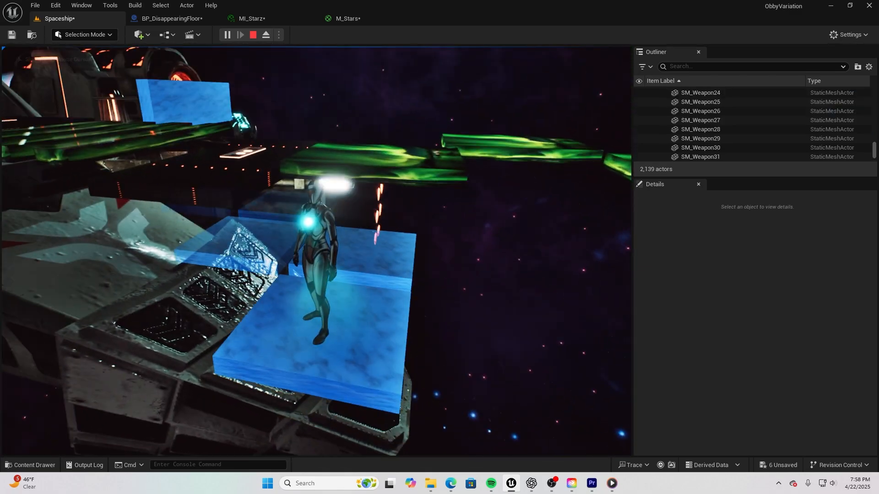